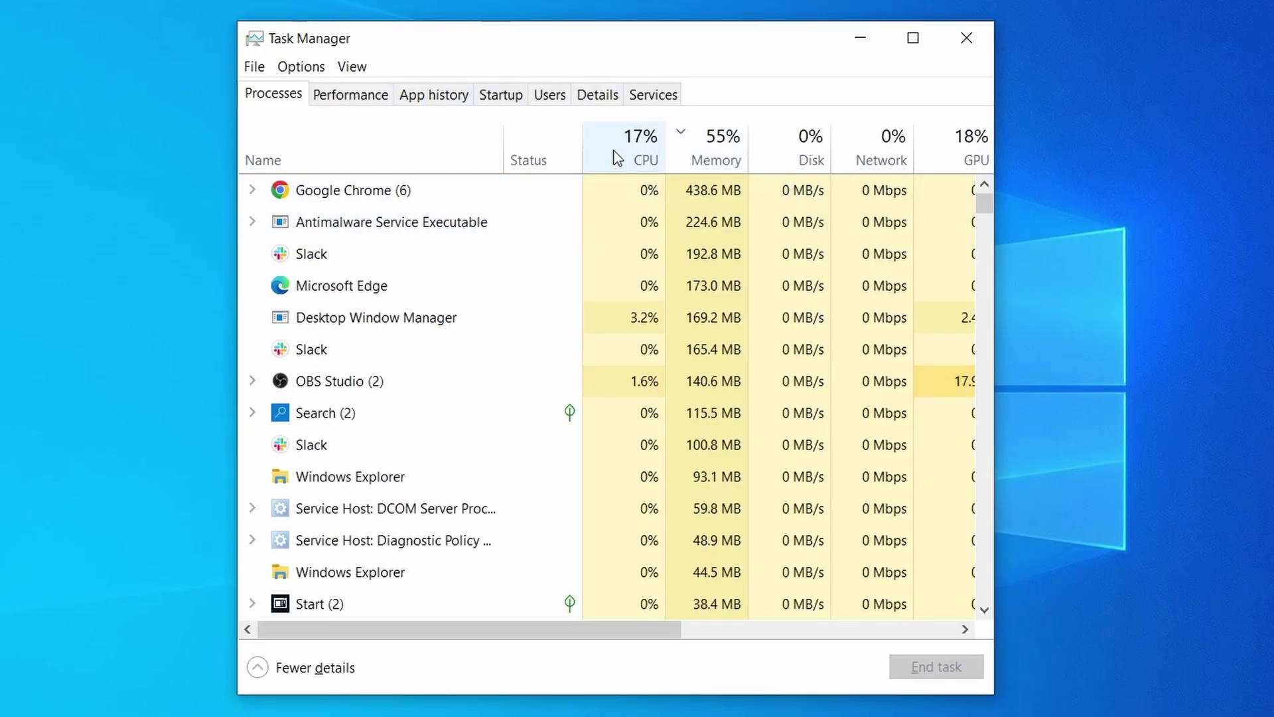
- Sort running processes by CPU and memory usage, and pick which browsing data to clear
left_click(613, 155)
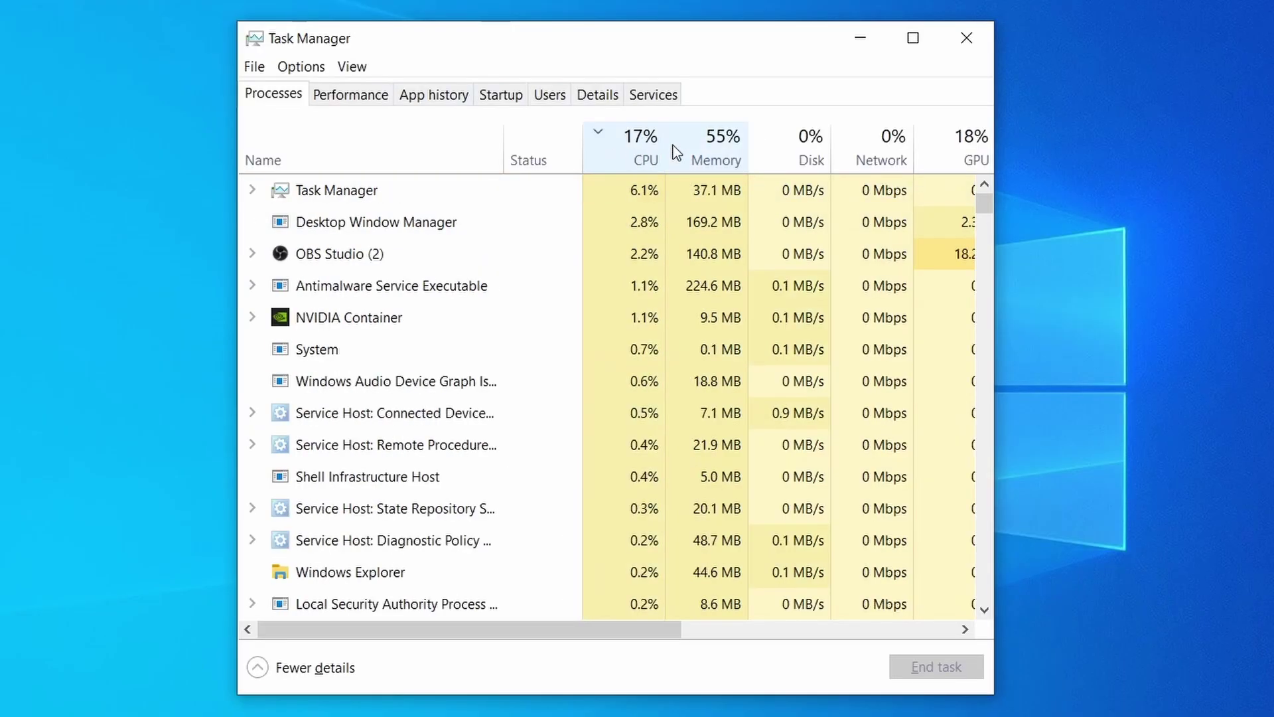
left_click(726, 140)
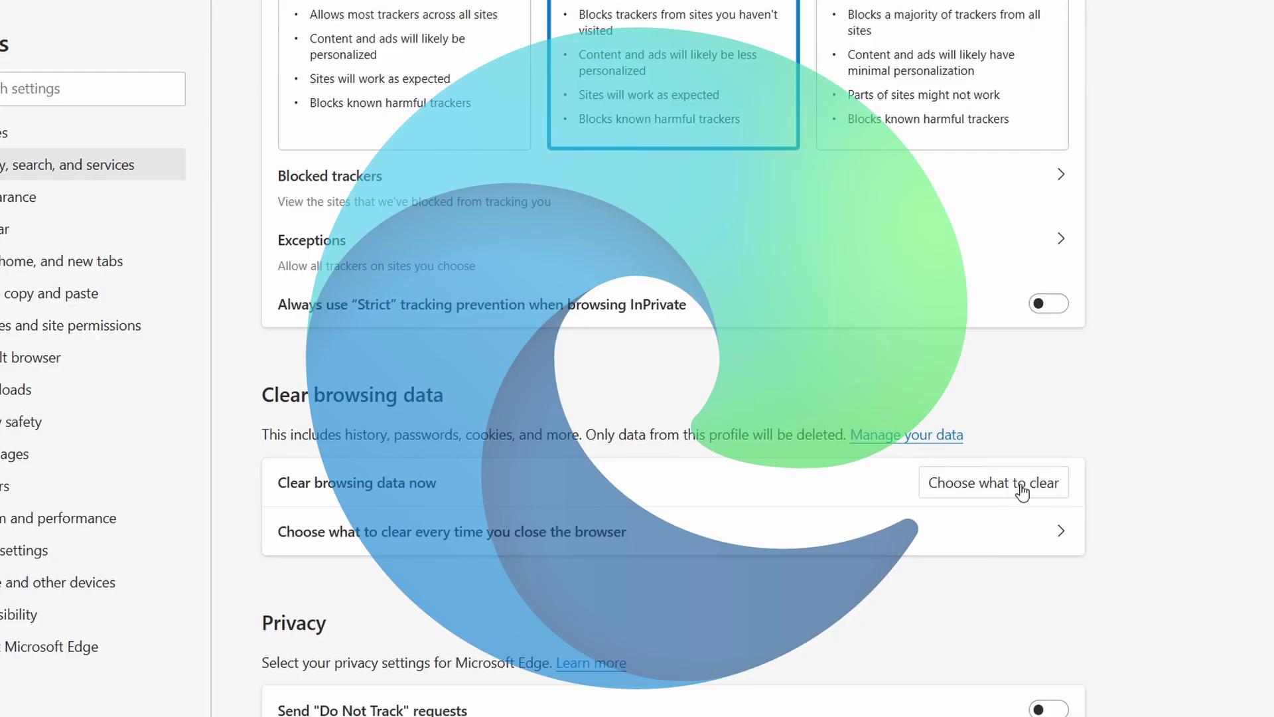
left_click(1015, 485)
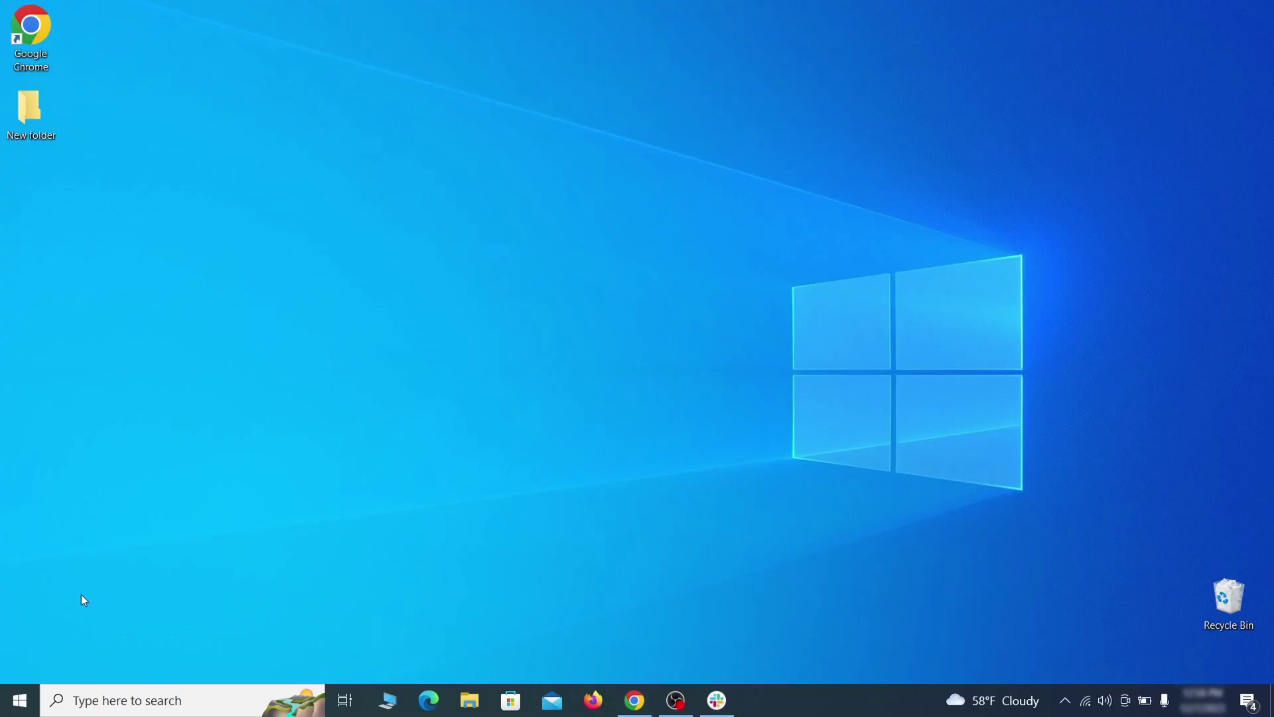
- Trigger Restart now under Advanced startup on the Update & Security Recovery page
left_click(19, 700)
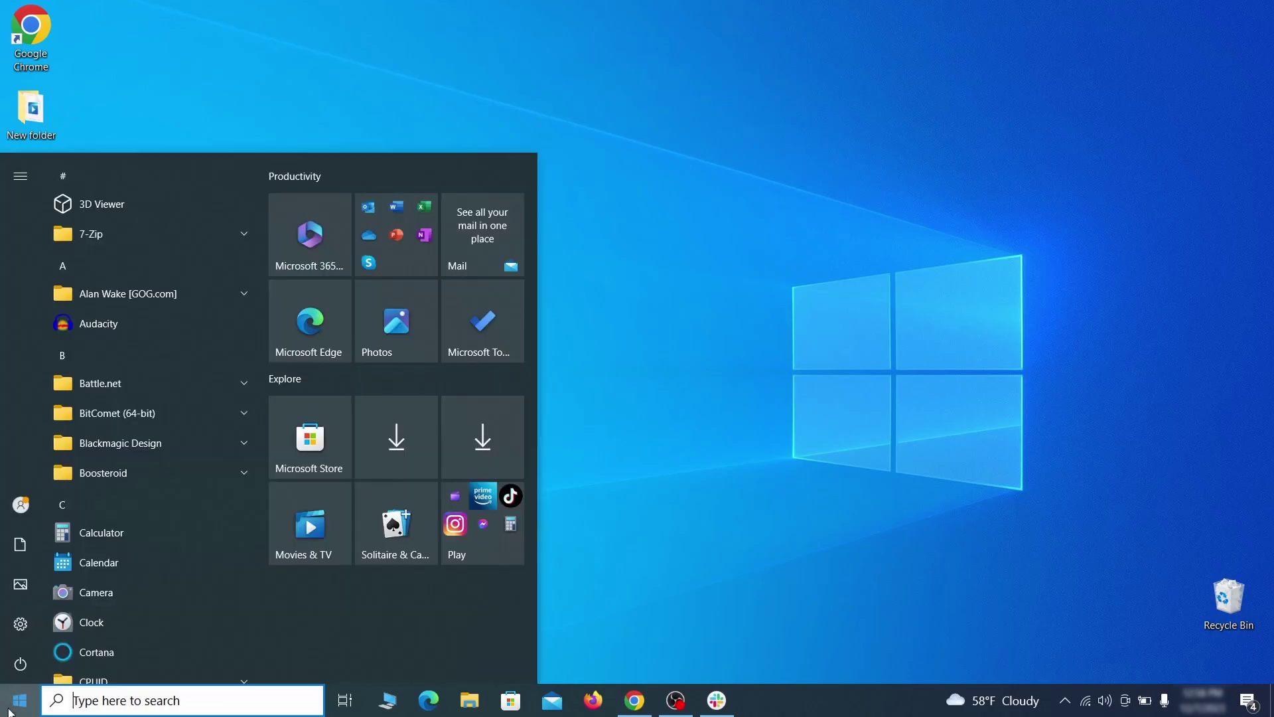
left_click(20, 627)
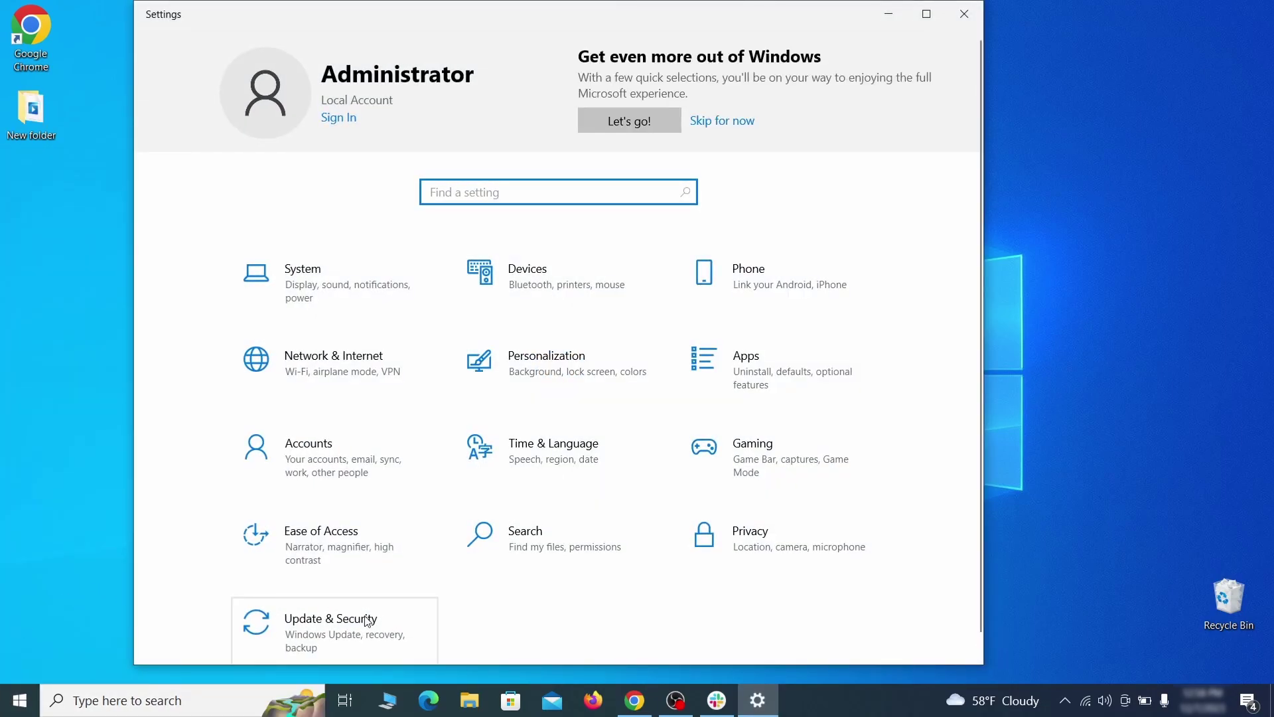
left_click(388, 631)
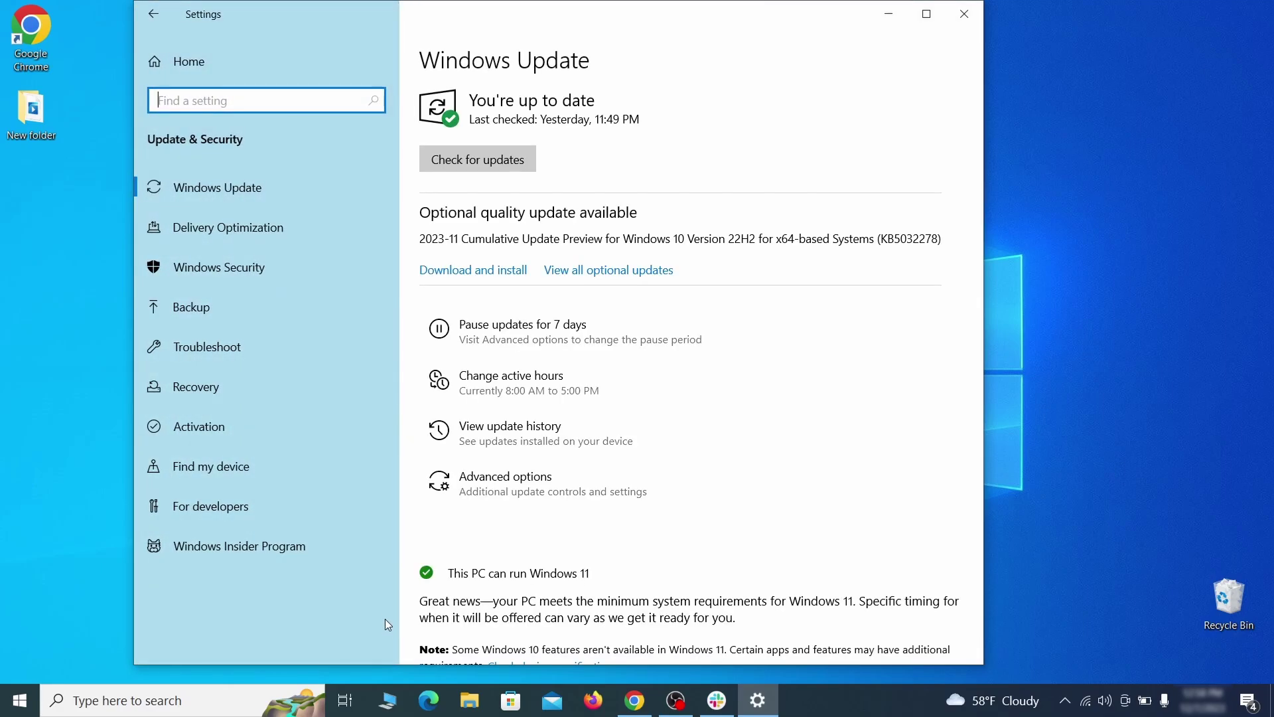
left_click(307, 390)
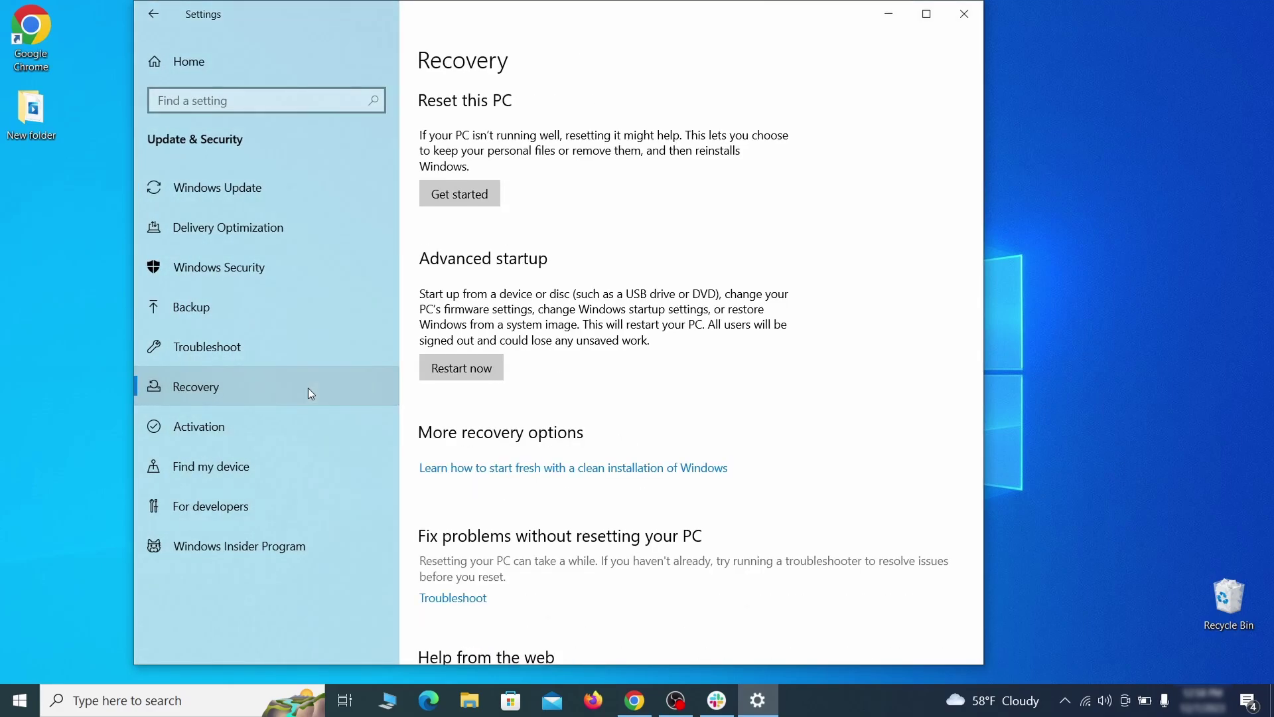
left_click(499, 377)
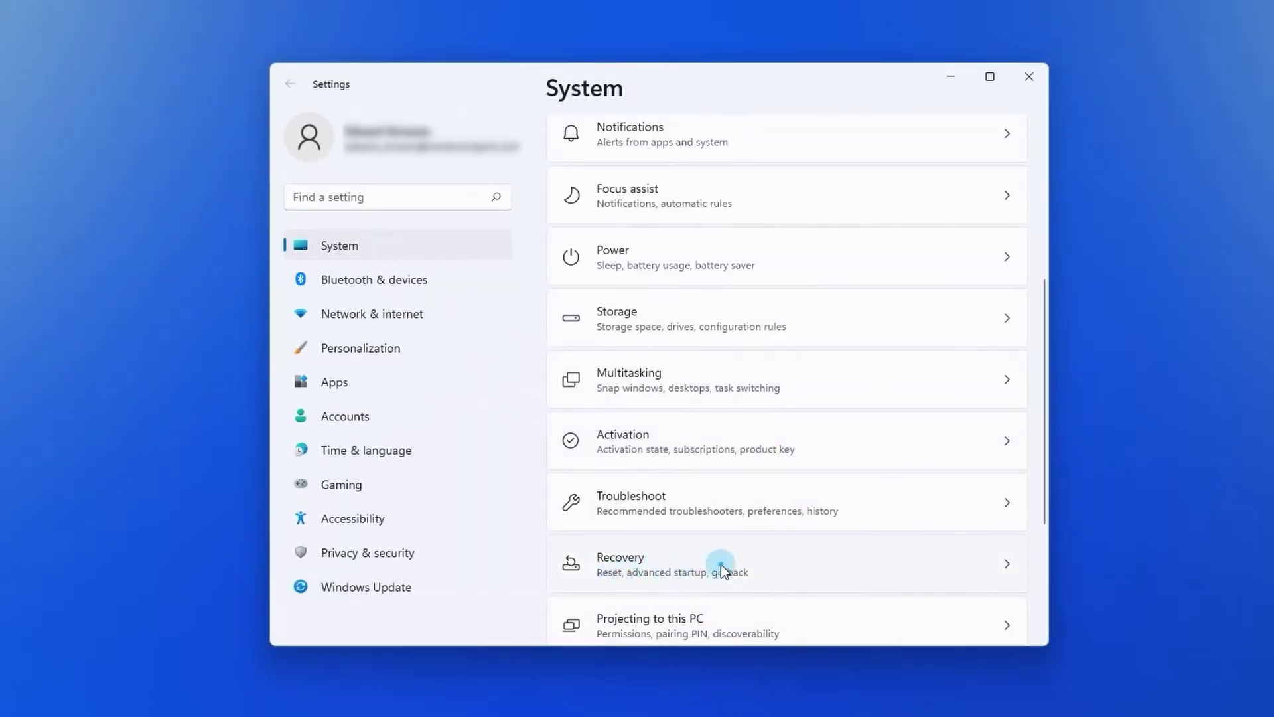
left_click(721, 568)
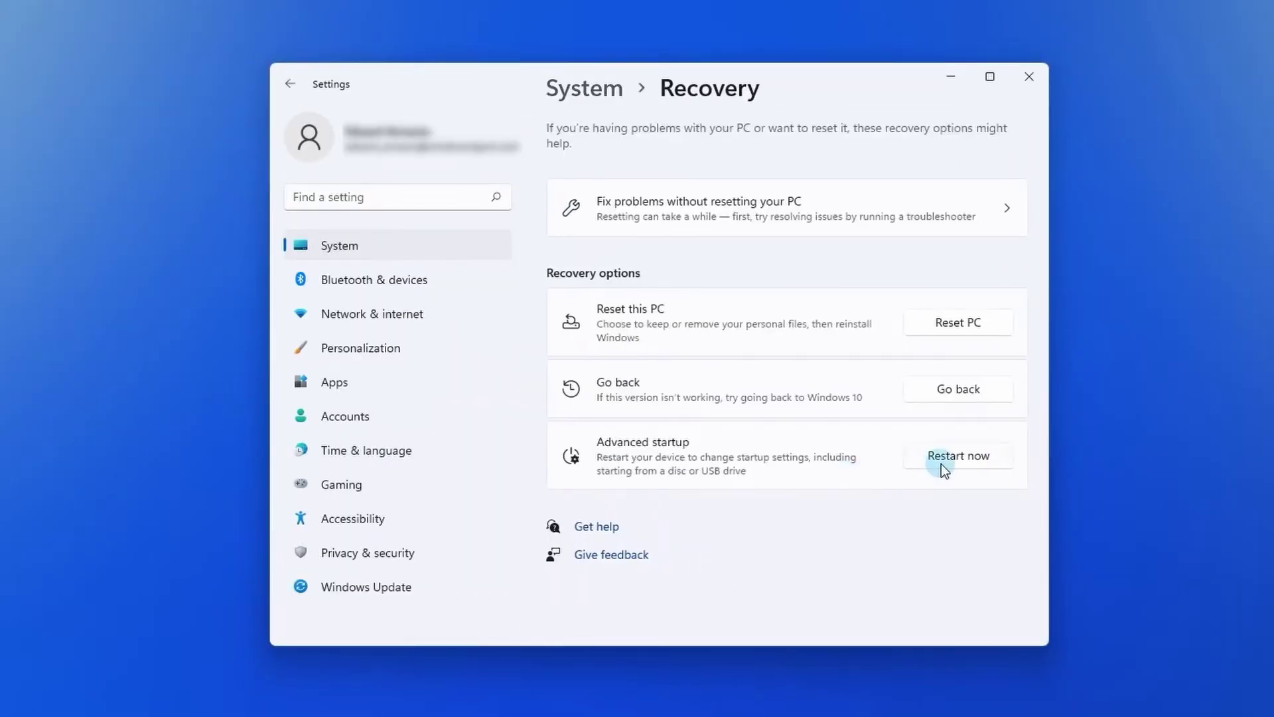
left_click(956, 456)
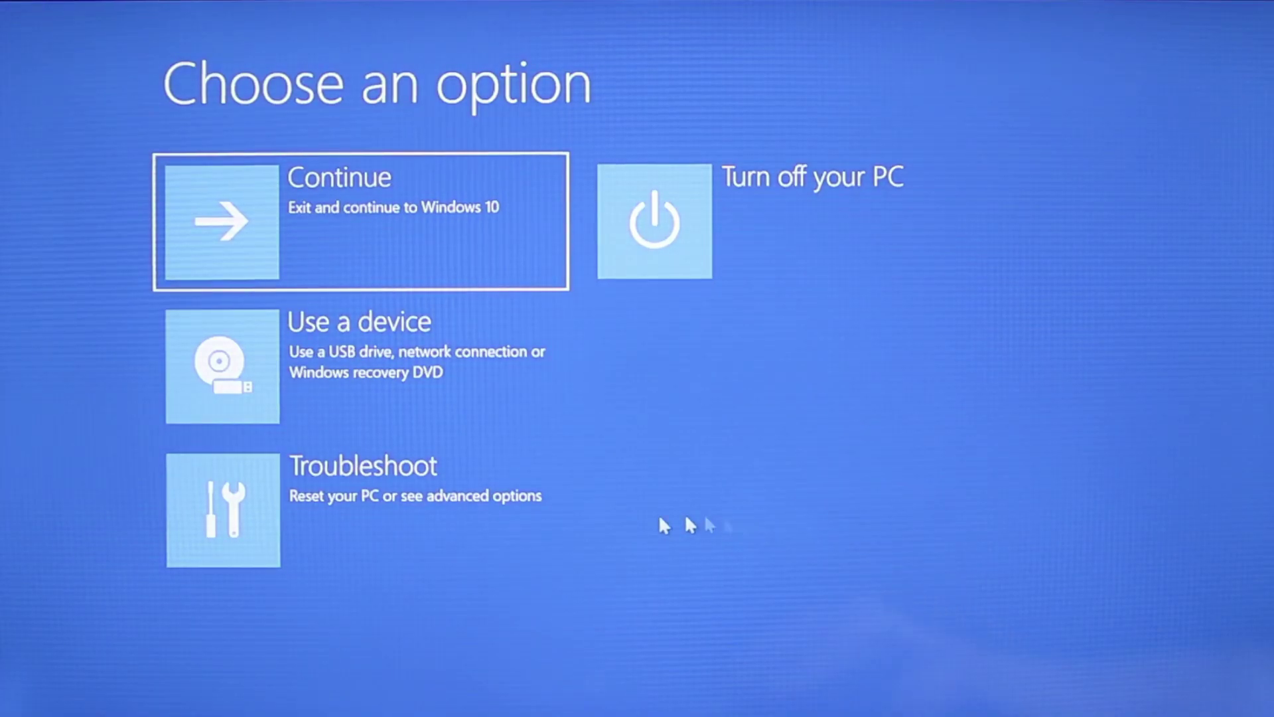
- Go through Troubleshoot, Advanced options and Start-up Settings, then restart to choose a boot mode
left_click(397, 531)
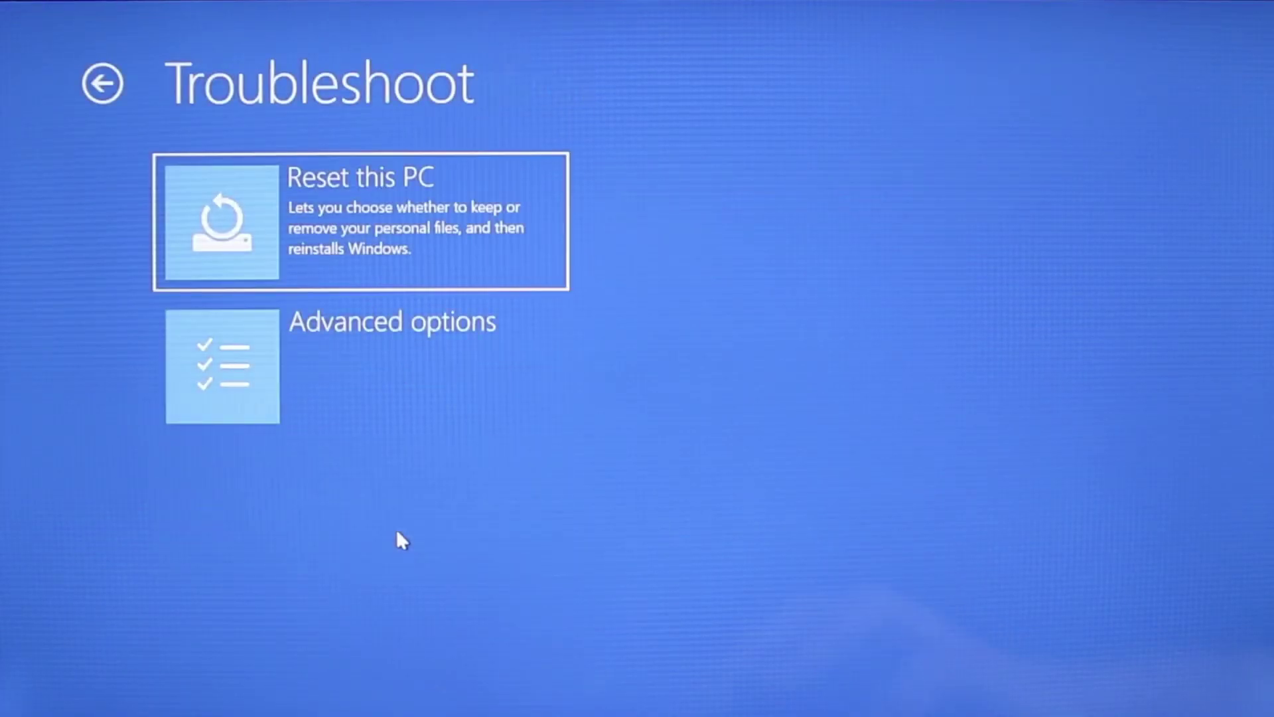
left_click(401, 373)
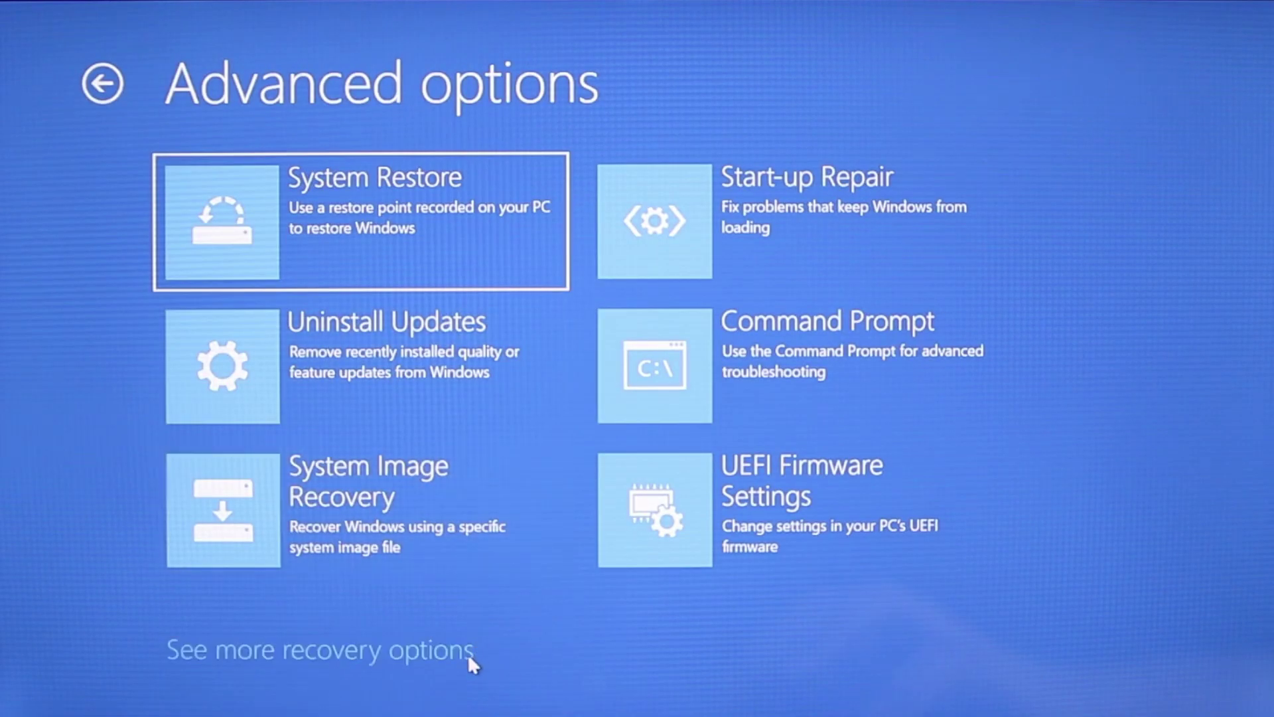
left_click(467, 655)
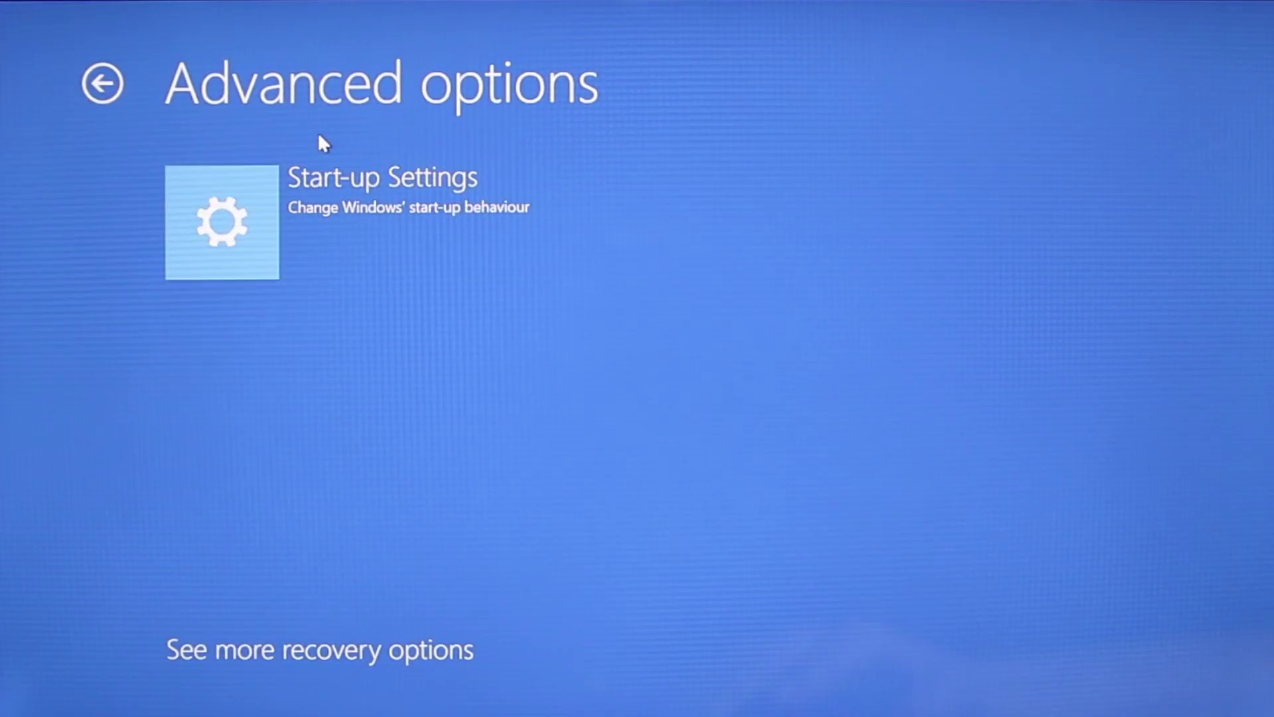
left_click(344, 208)
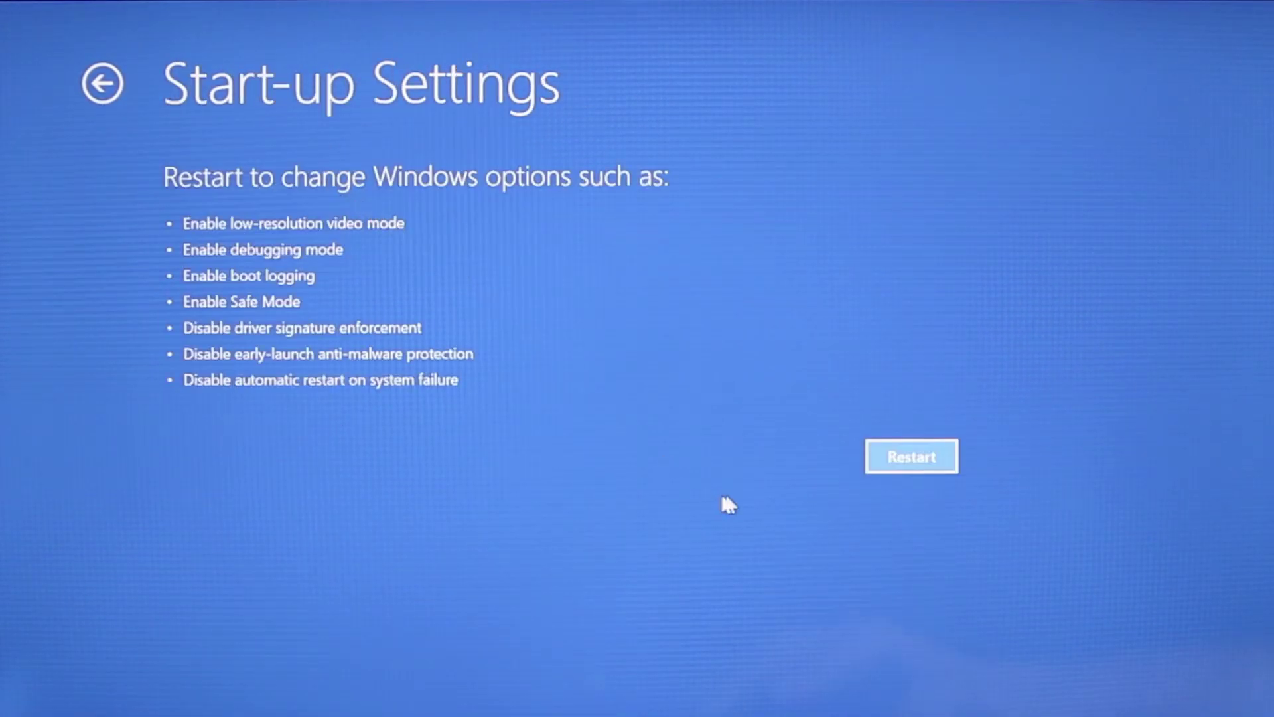
left_click(896, 458)
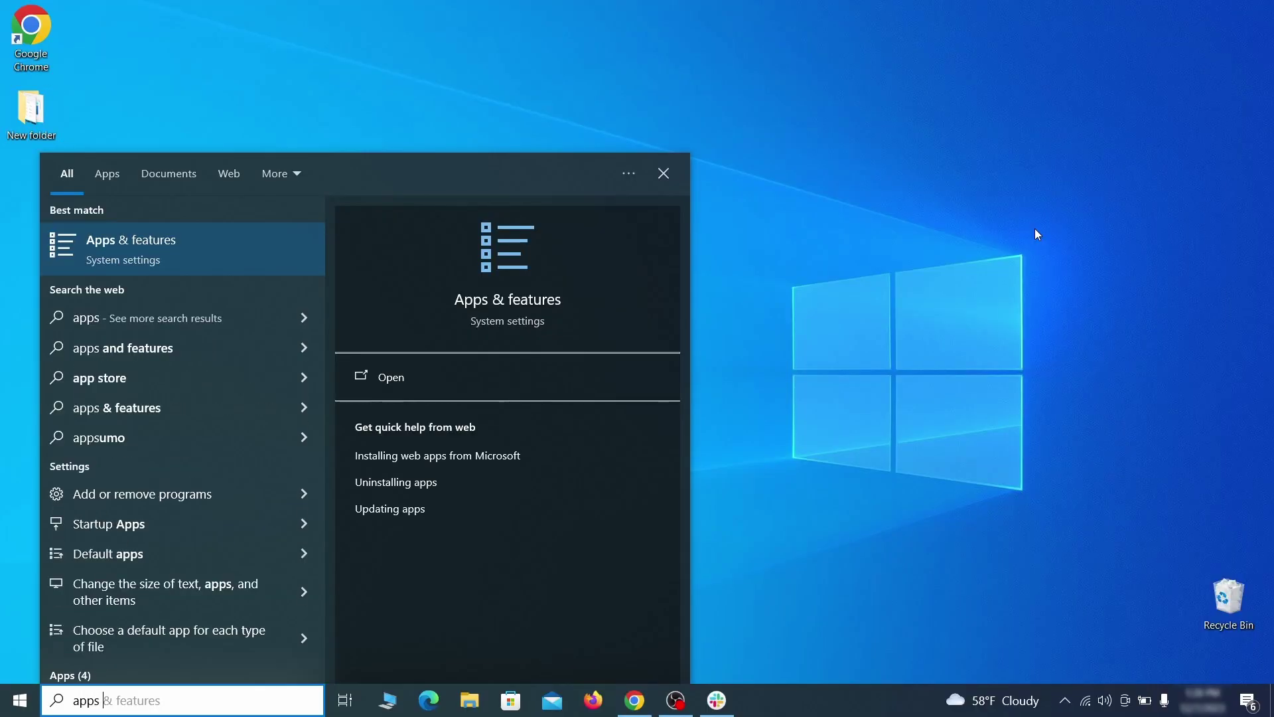
- Open Apps & features and sort the installed apps by install date
type("atures")
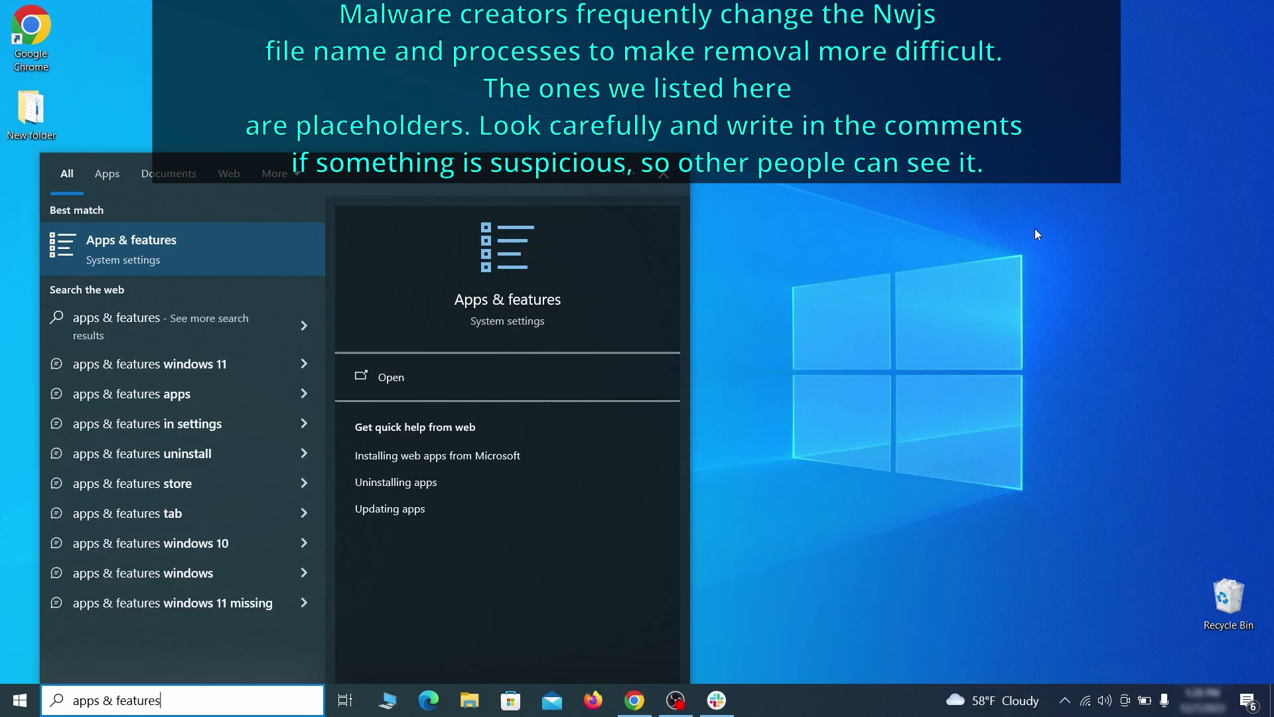
key("Return")
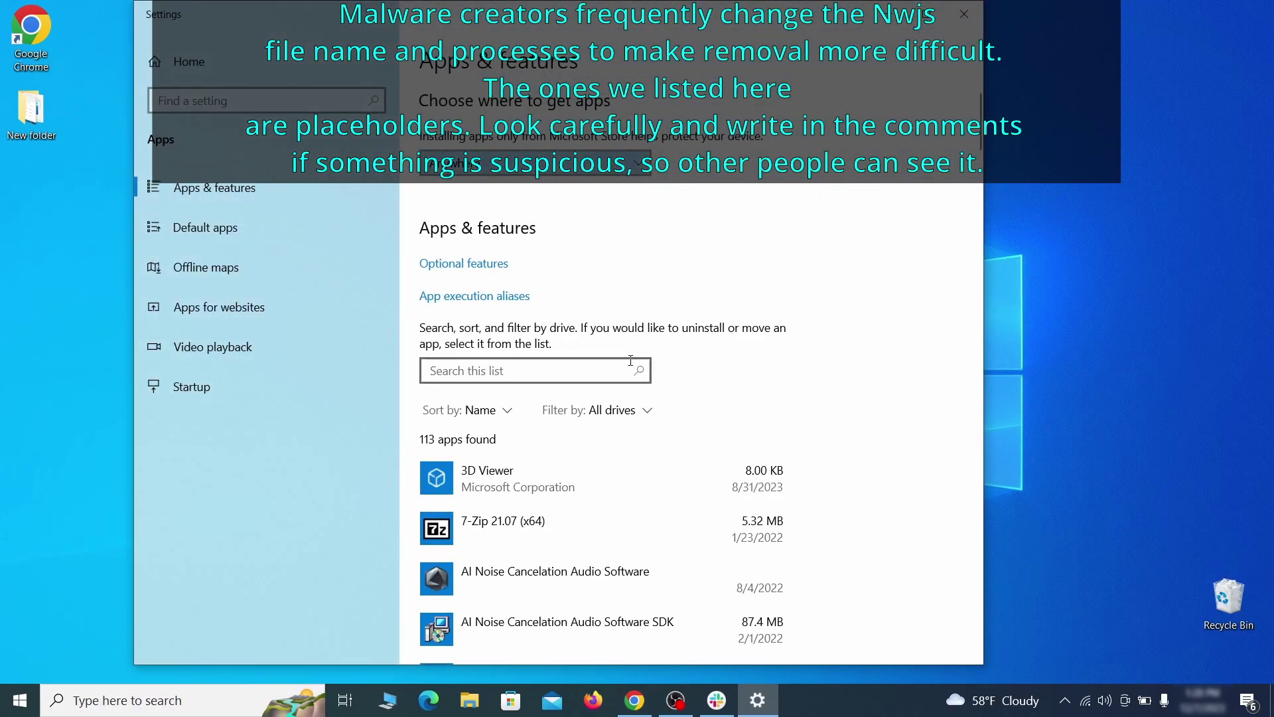
left_click(502, 411)
left_click(479, 497)
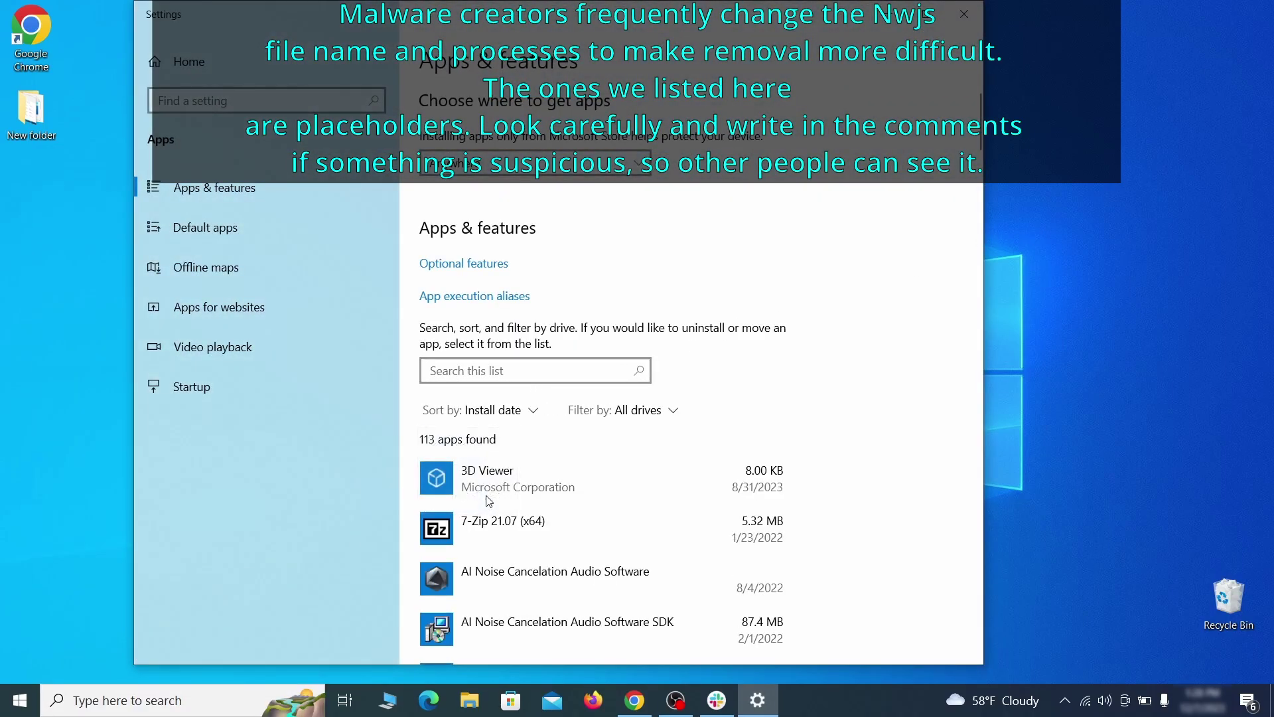
scroll(718, 417, "down", 2)
- Uninstall Example Malware App and close the finished uninstaller
left_click(650, 473)
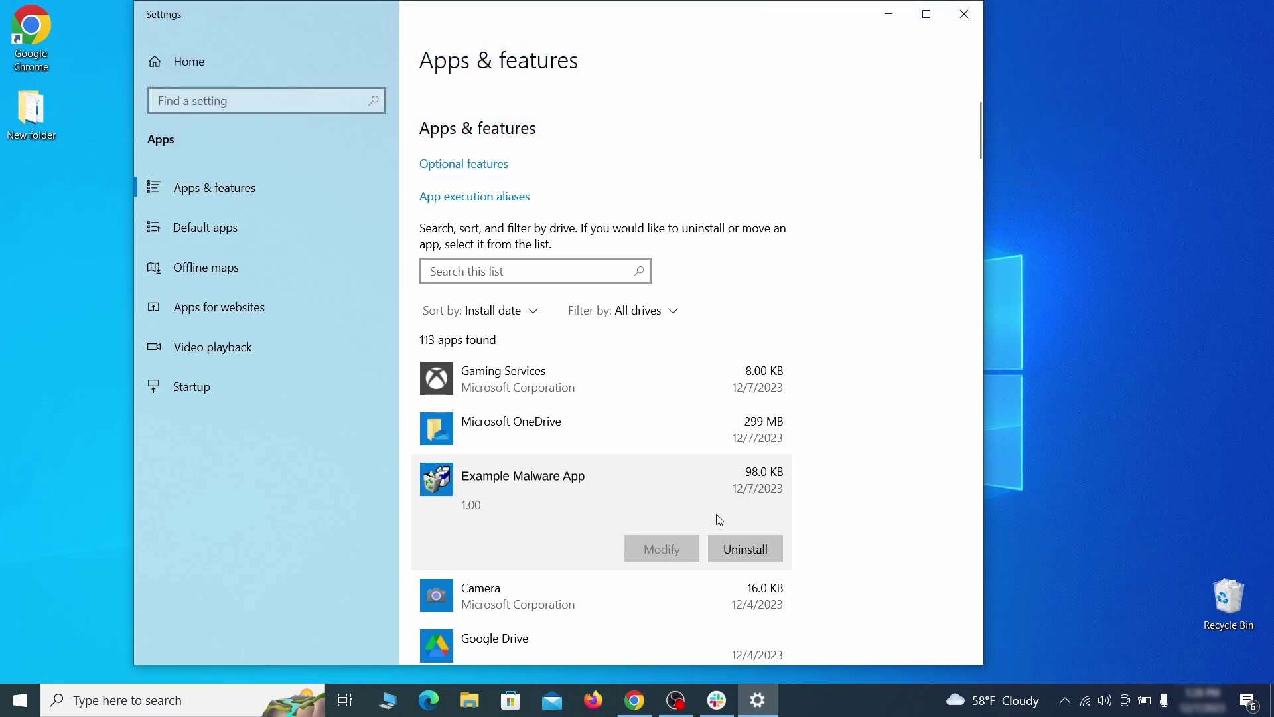
left_click(761, 550)
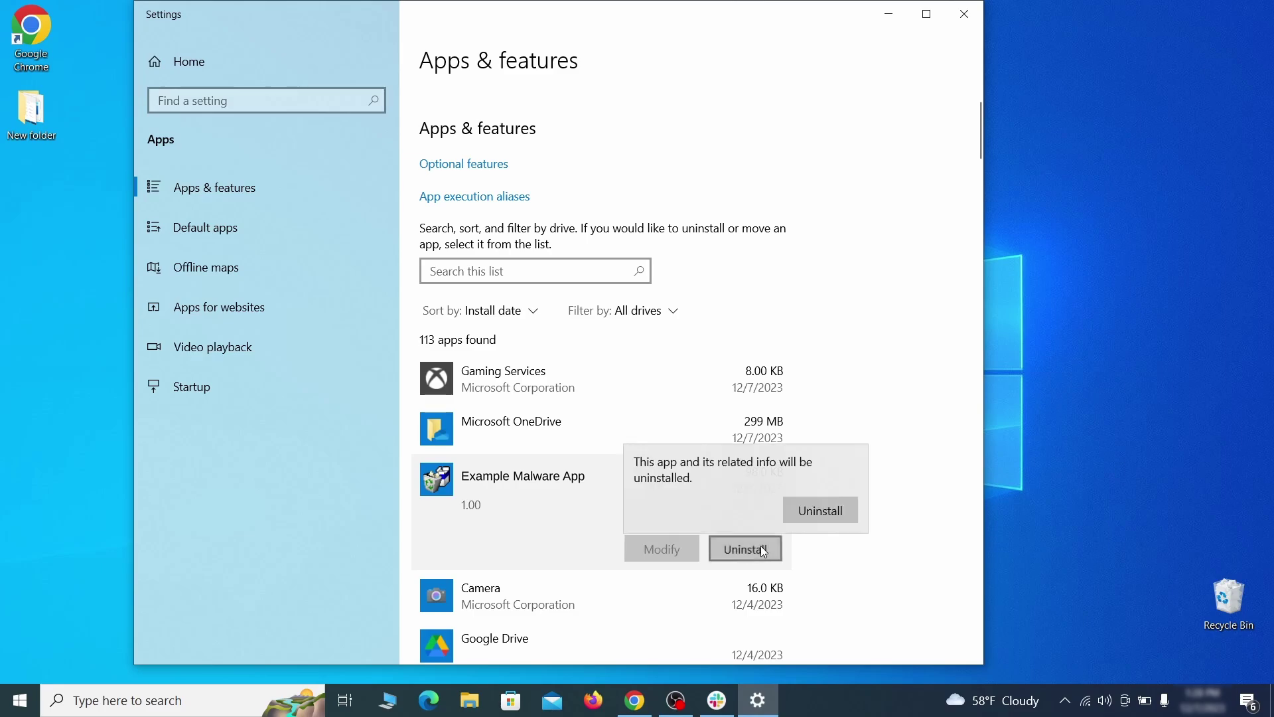
left_click(833, 511)
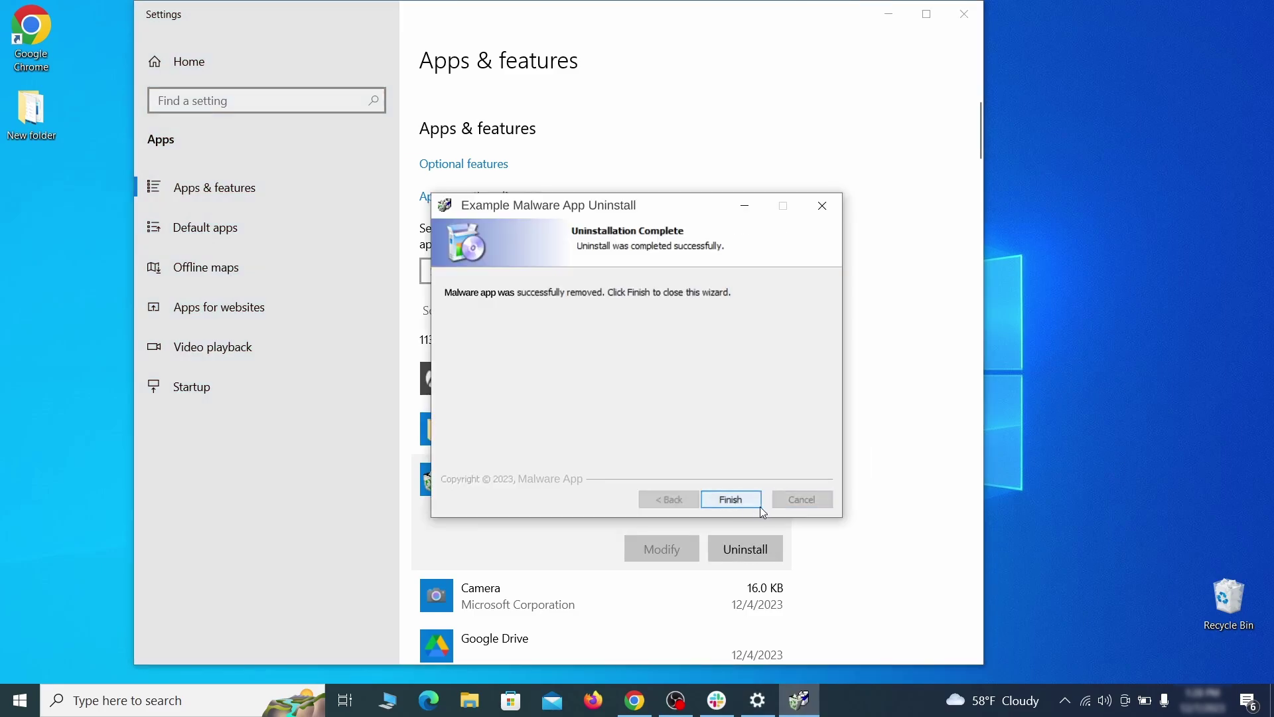
left_click(732, 500)
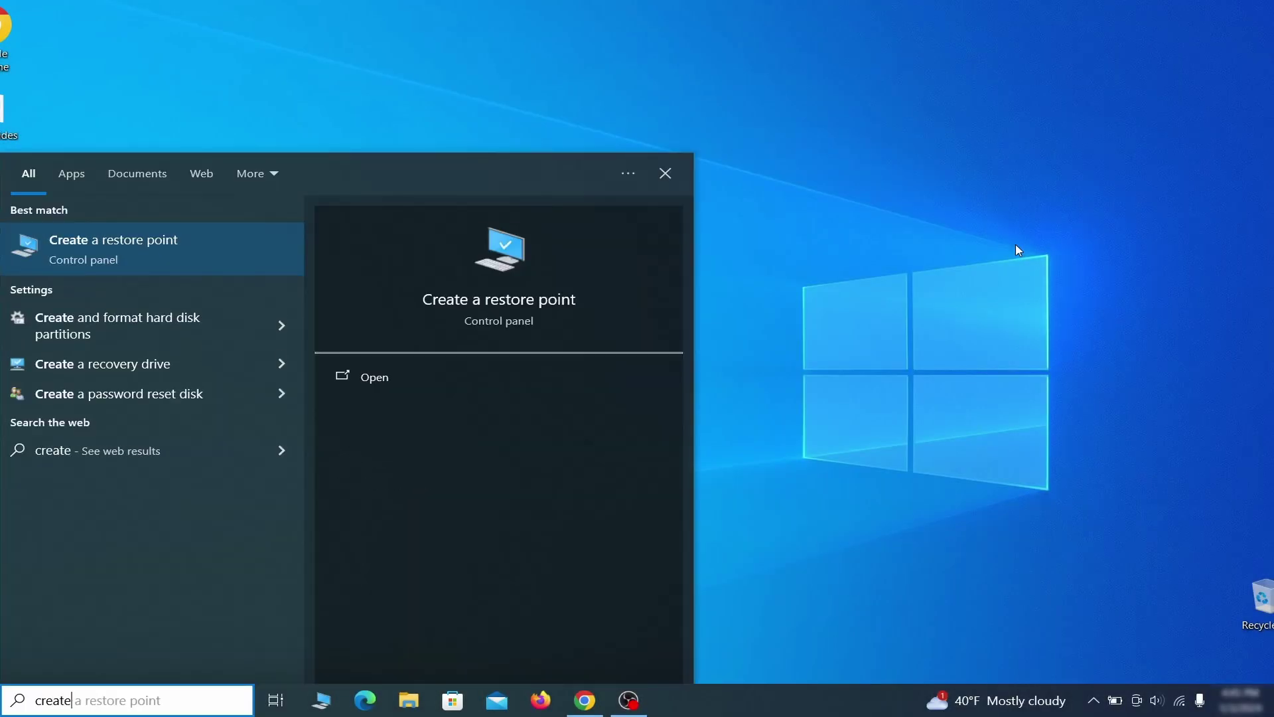
- Turn on system protection for the Local Disk (C:) drive in the restore point settings
type("store point")
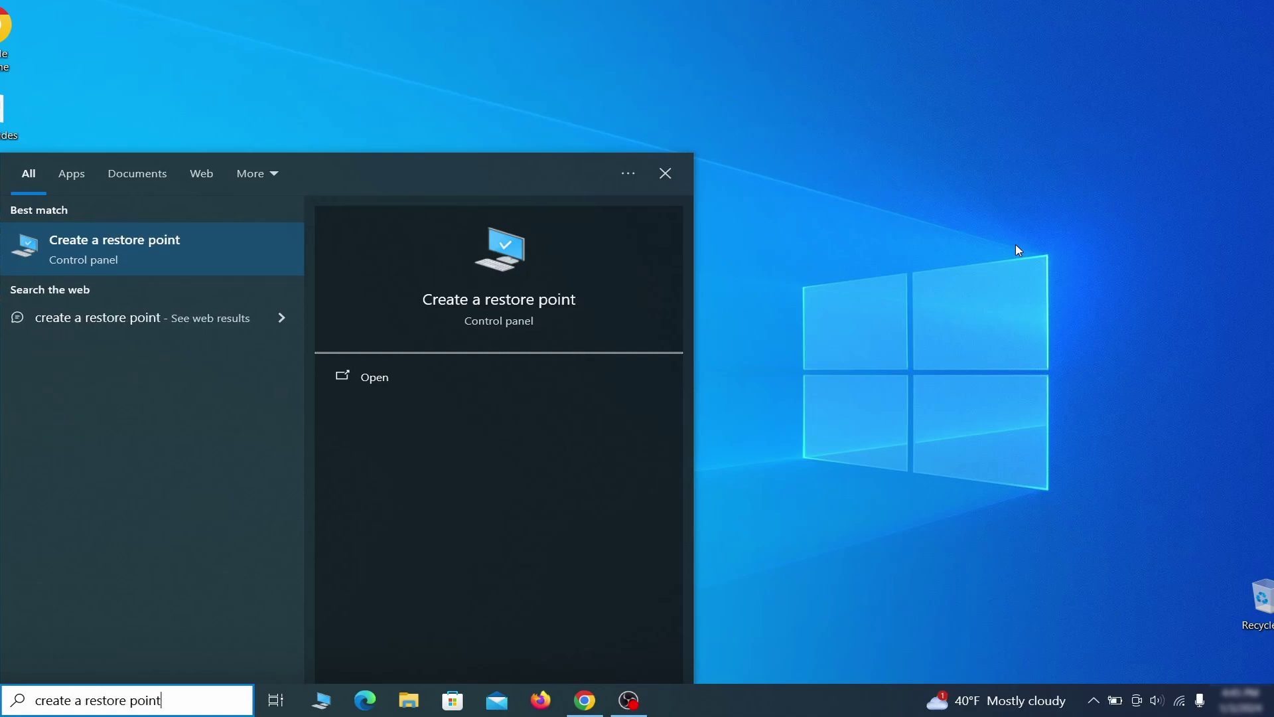
key("Return")
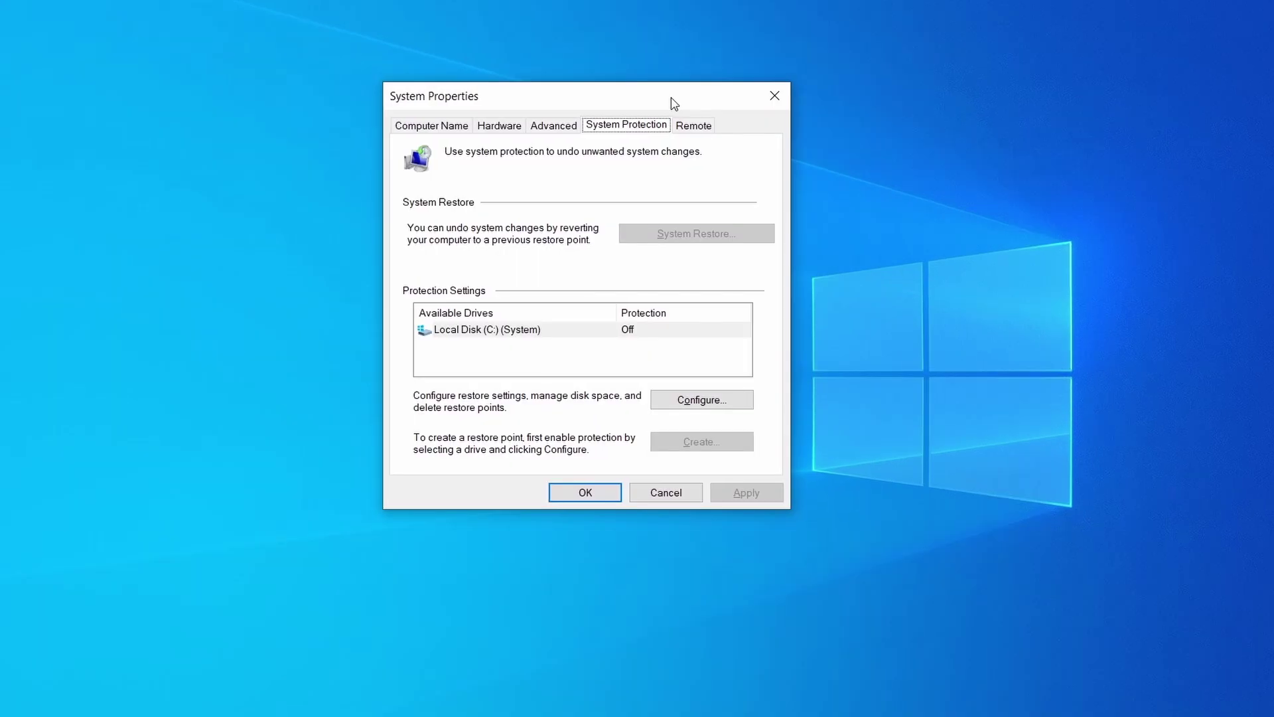
left_click(571, 331)
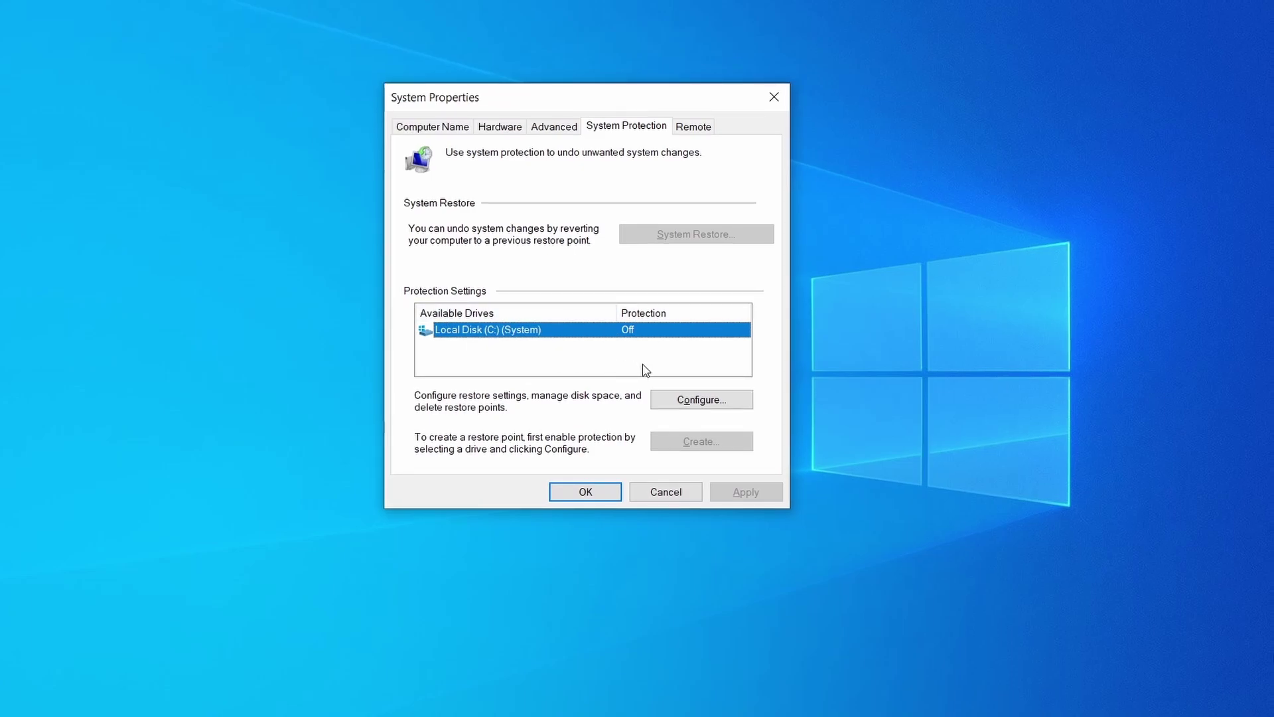
left_click(735, 401)
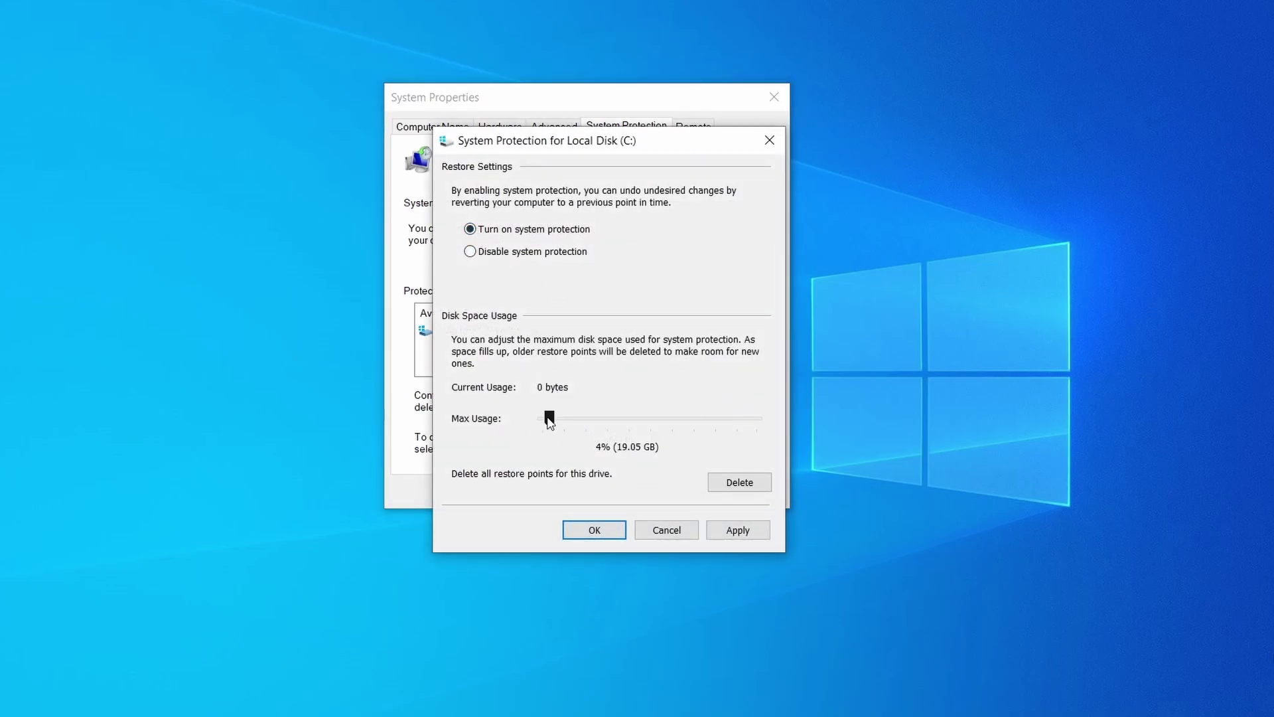
left_click(734, 529)
left_click(600, 528)
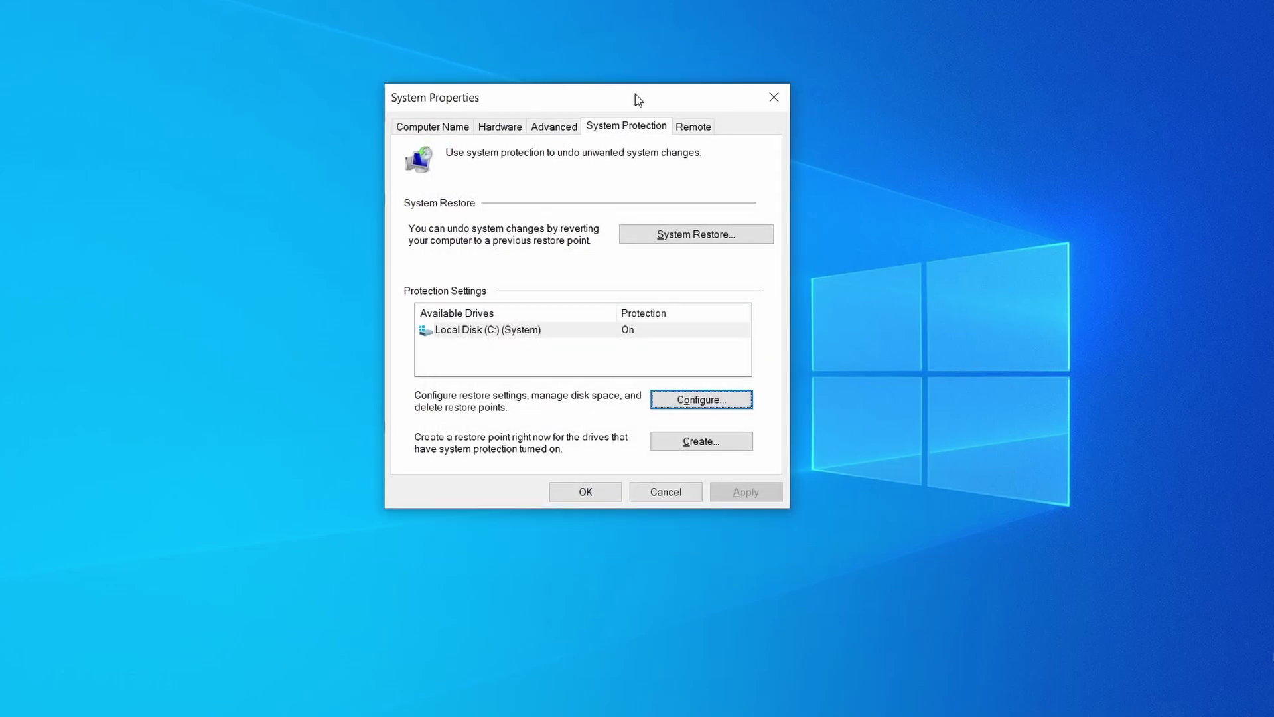
- Create a restore point described 'Re' and view the restore point list in System Restore
left_click(711, 449)
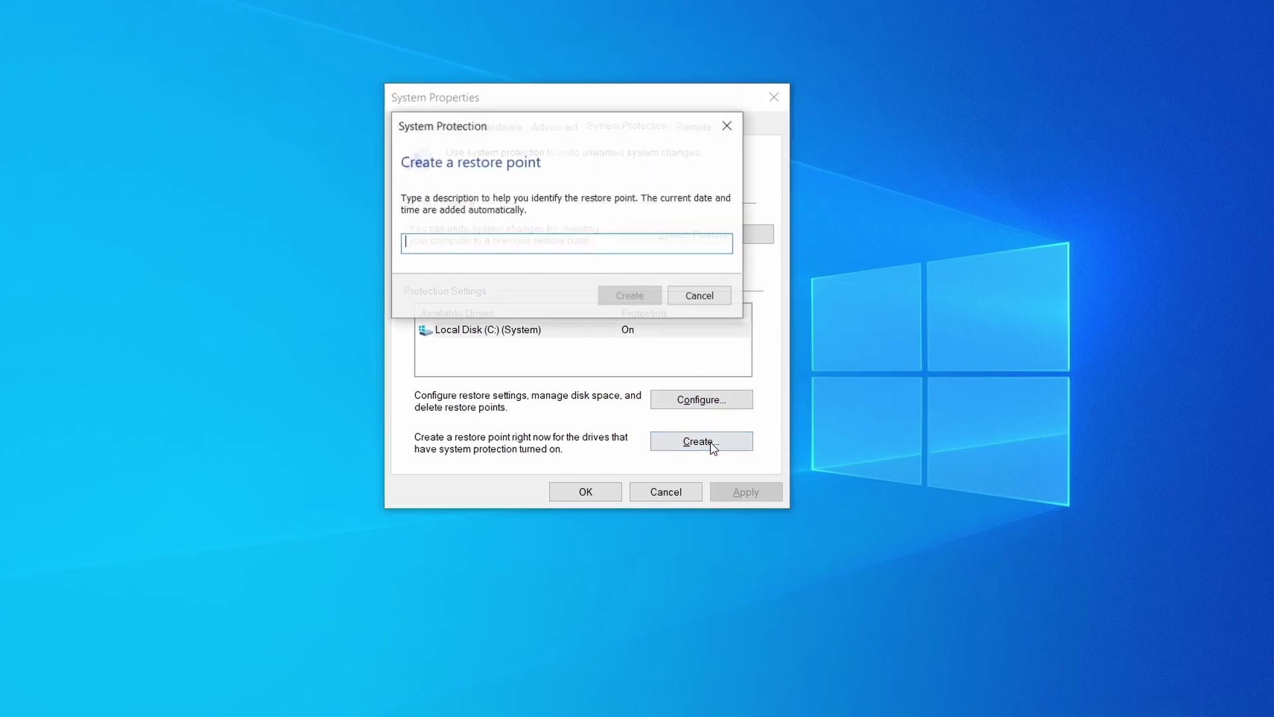
type("Restore Point 1")
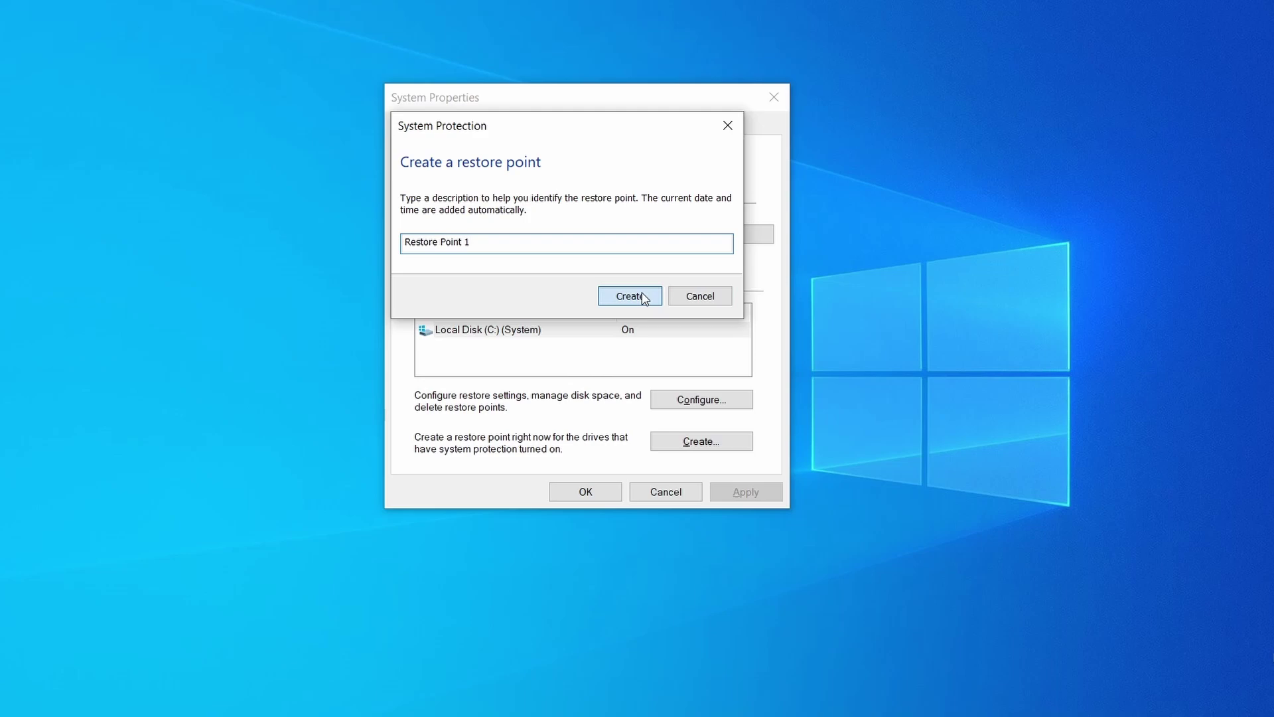
left_click(642, 296)
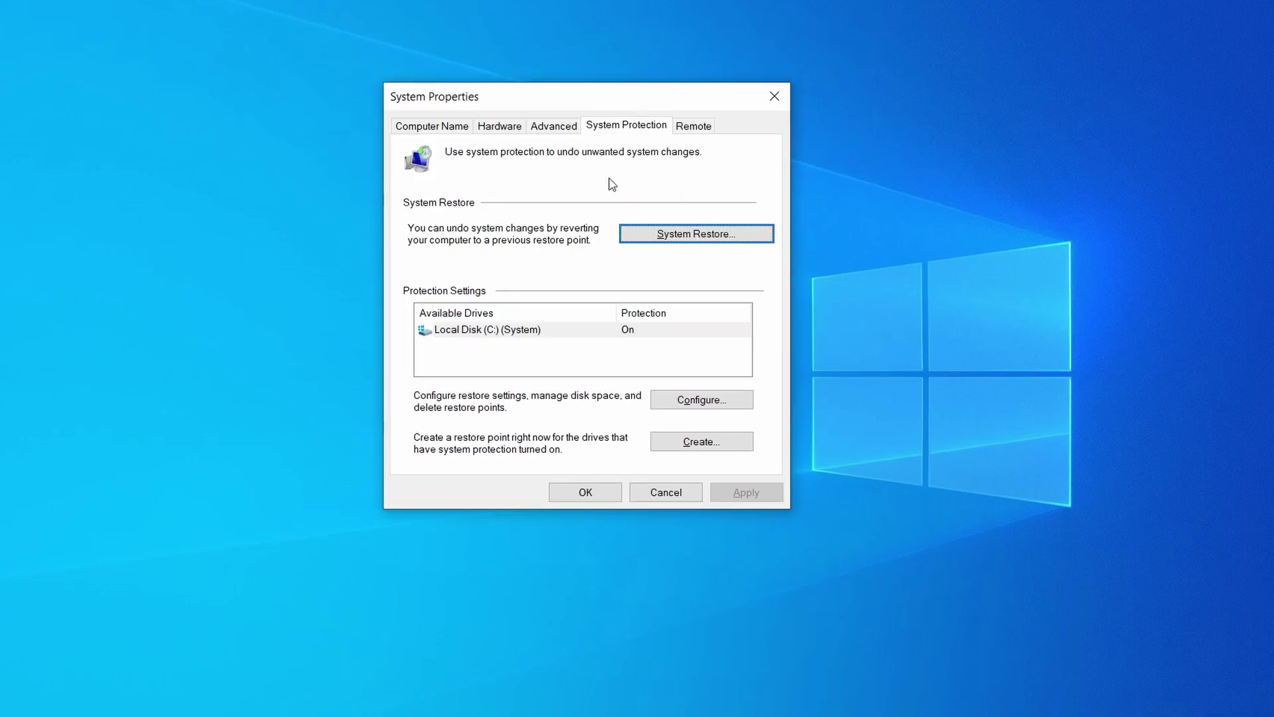
left_click(748, 241)
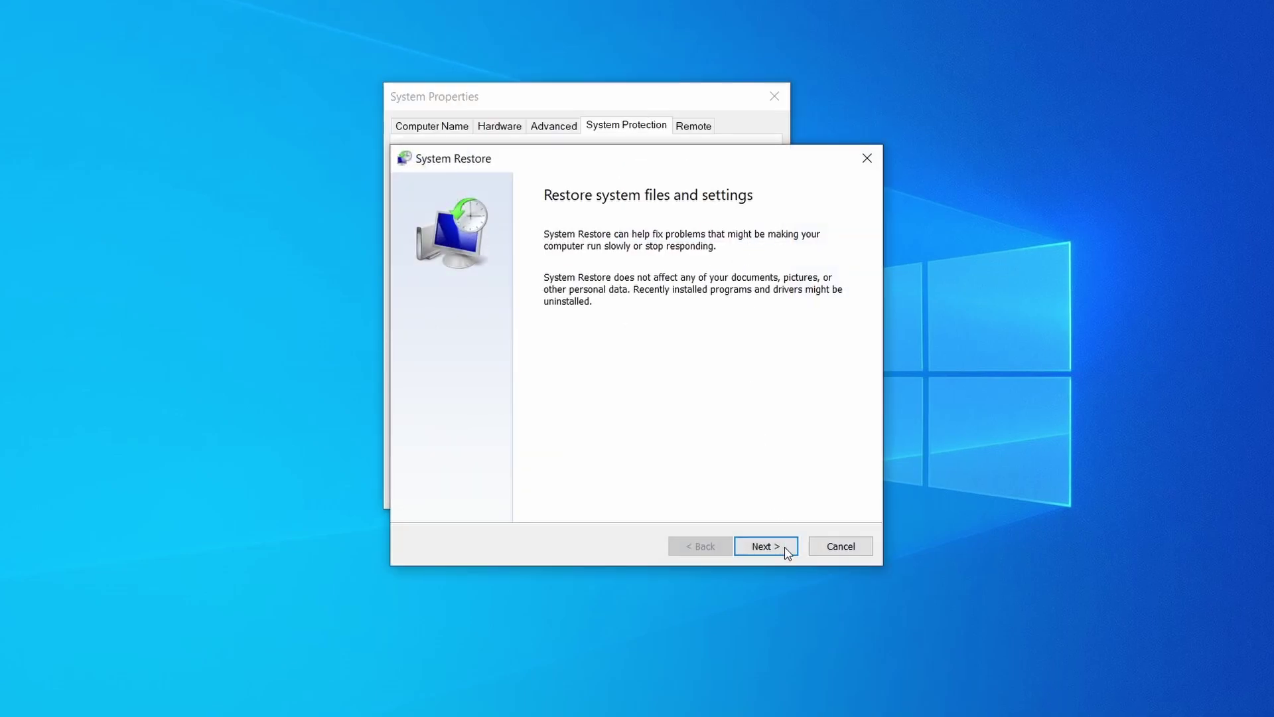
left_click(767, 546)
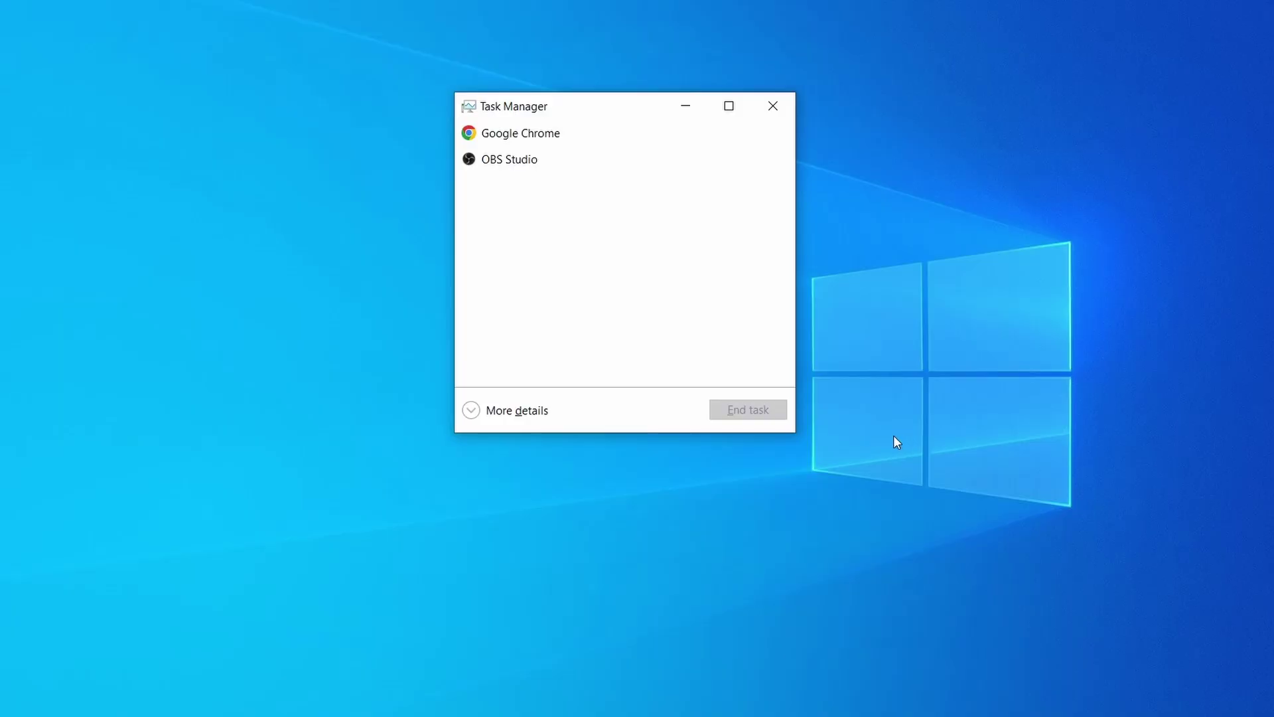
- Expand Task Manager, sort by CPU and memory, and open Example Malware Process's file location
left_click(481, 413)
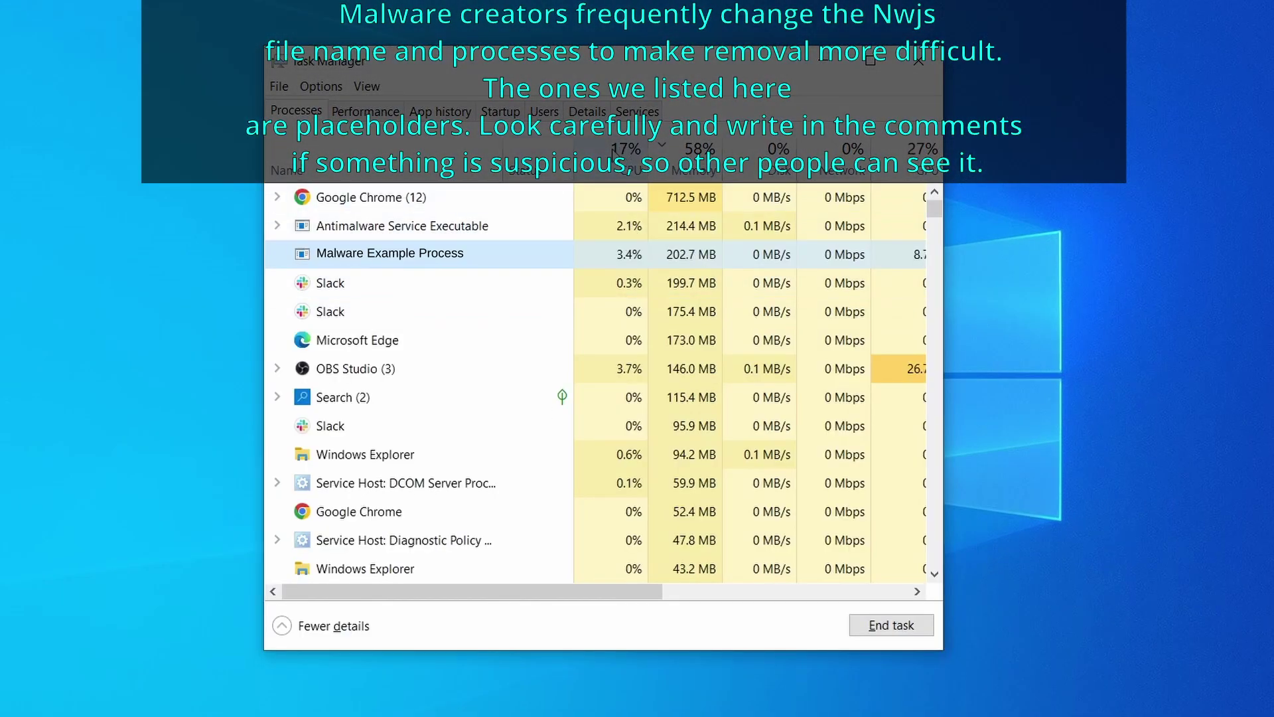
left_click(620, 154)
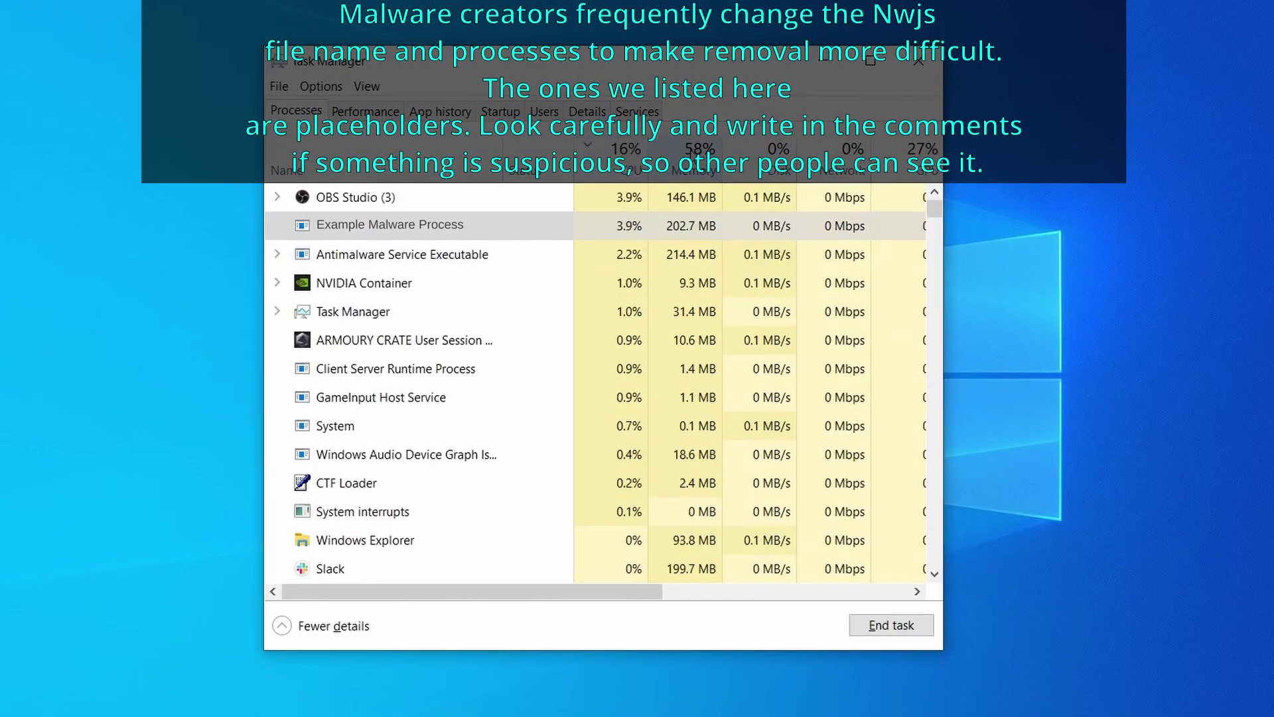
left_click(690, 163)
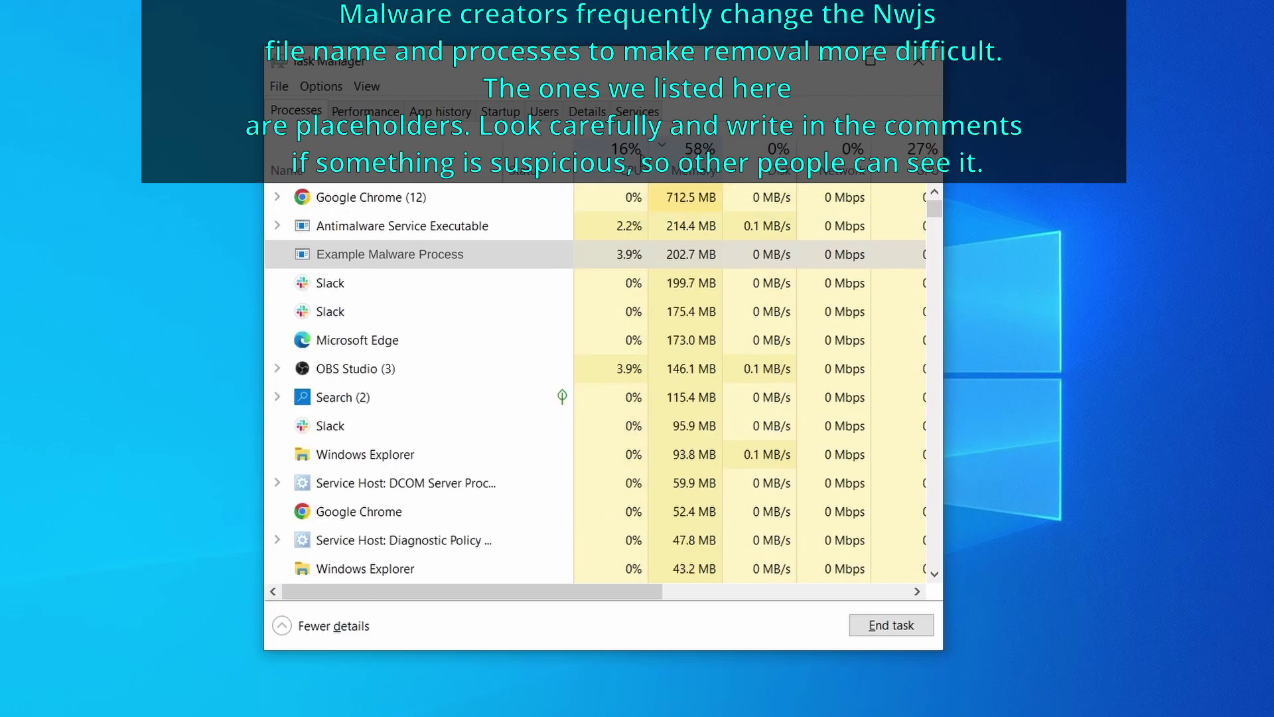
right_click(609, 254)
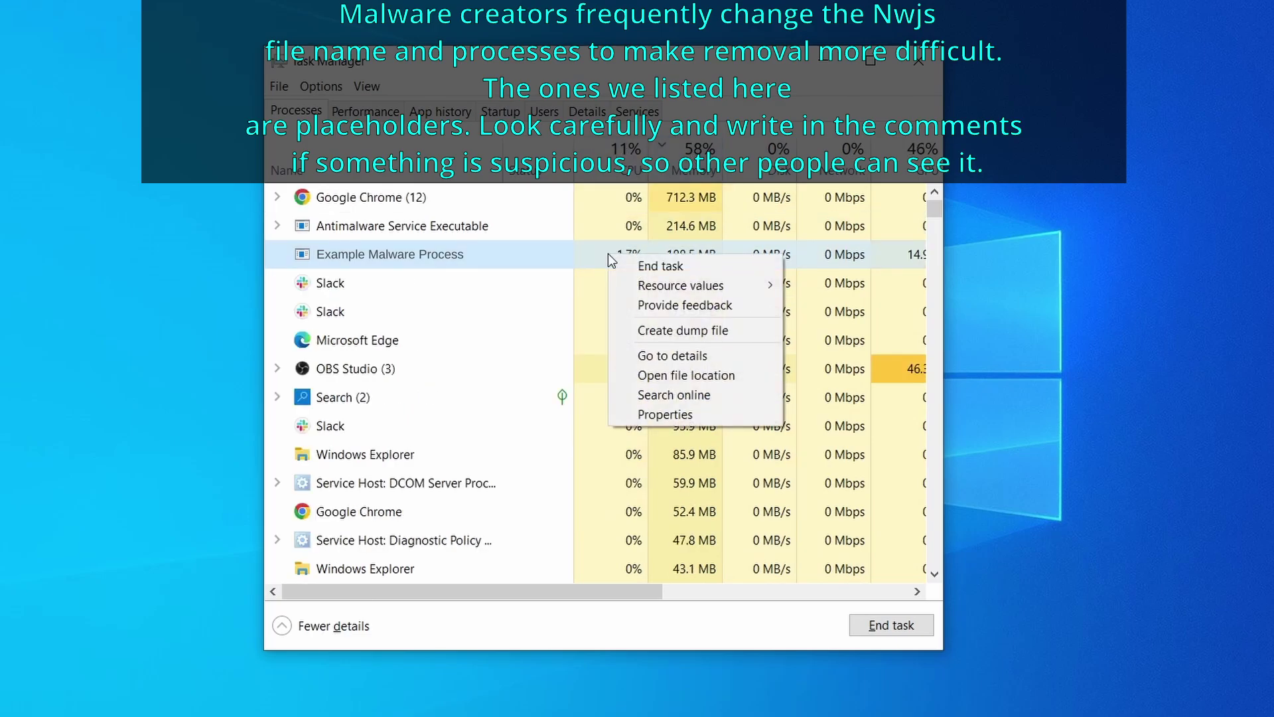
left_click(689, 377)
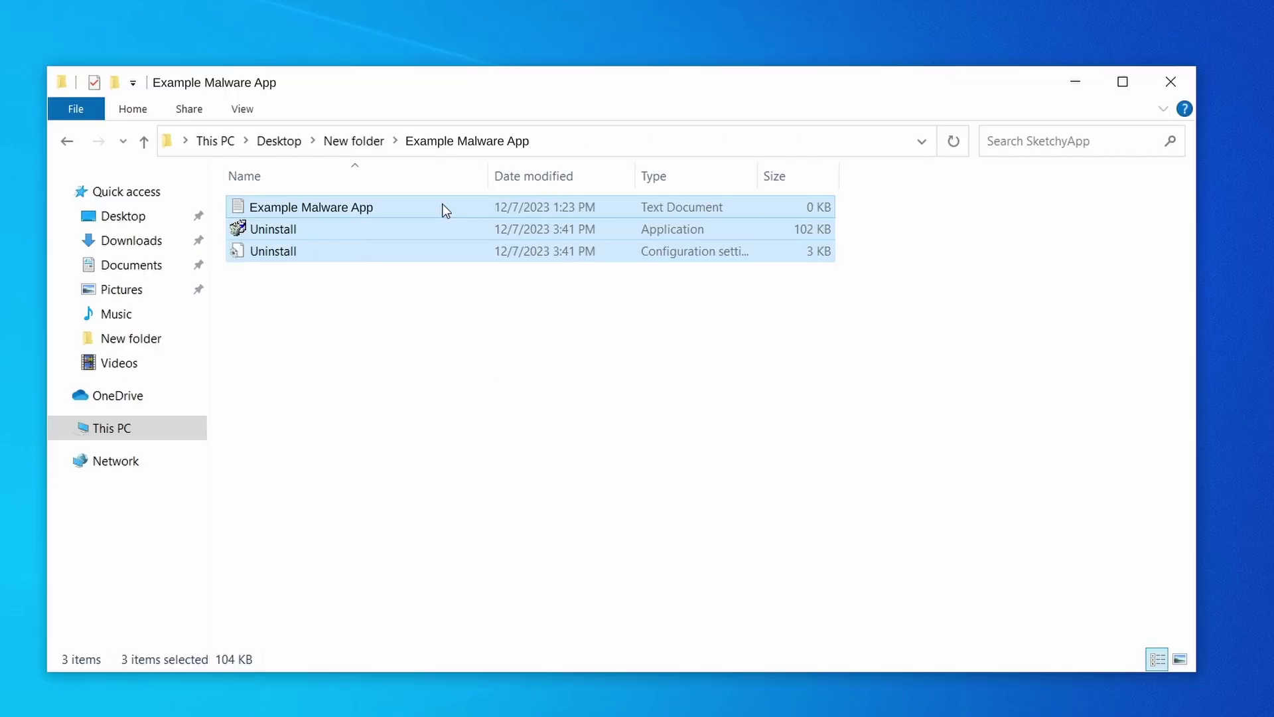
- Delete the three selected malware files and close the empty folder window
right_click(440, 207)
left_click(551, 463)
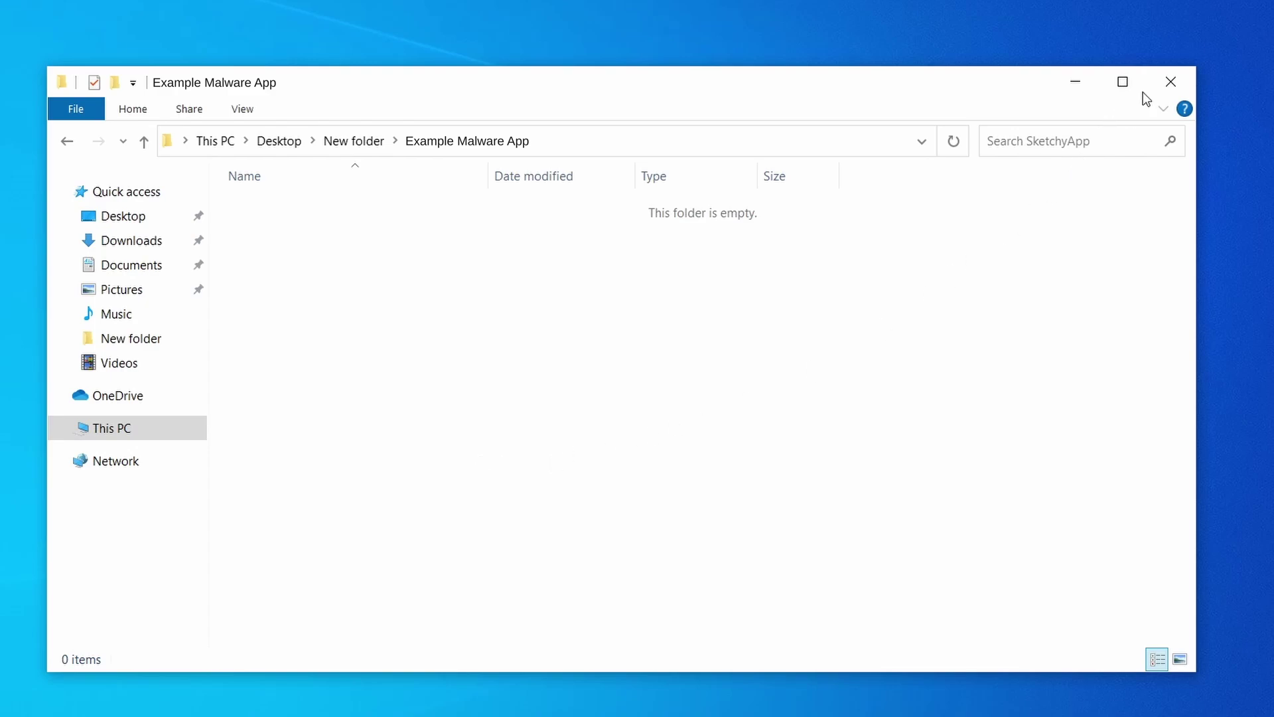
left_click(1171, 78)
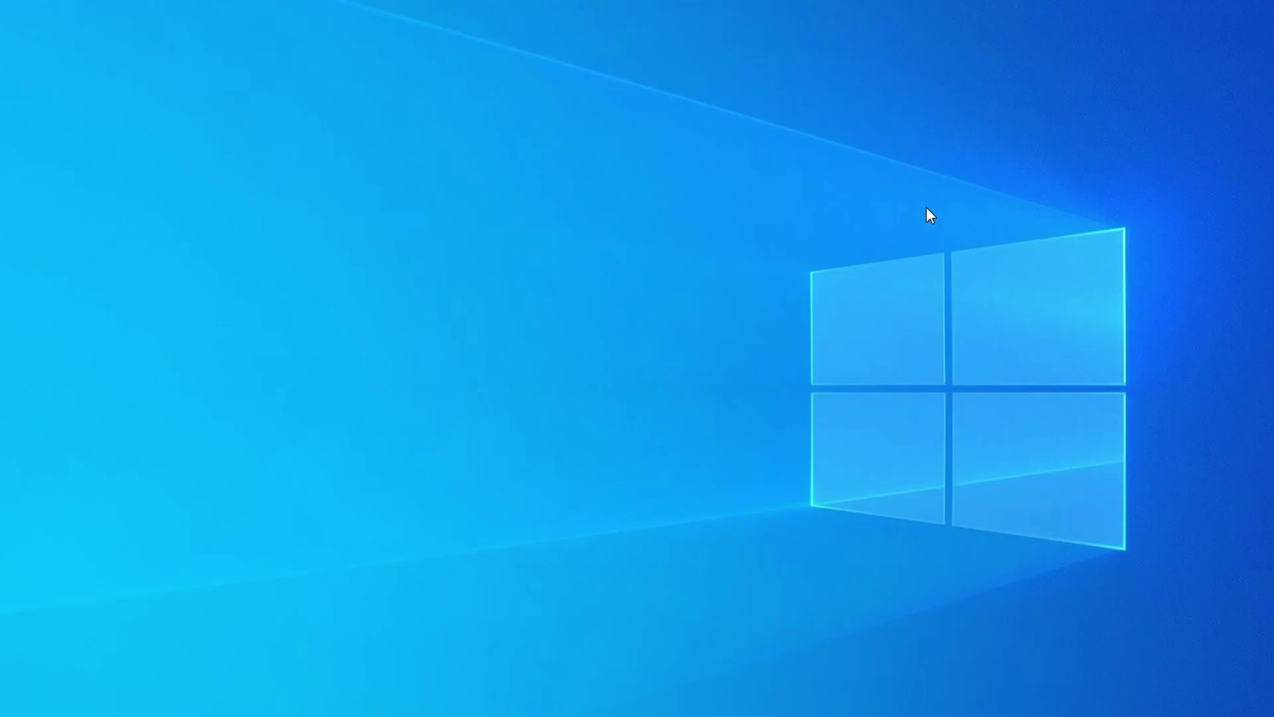
- Sort Task Manager by CPU and memory and bring up actions for the Example Malware App process
key("ctrl+shift+Escape")
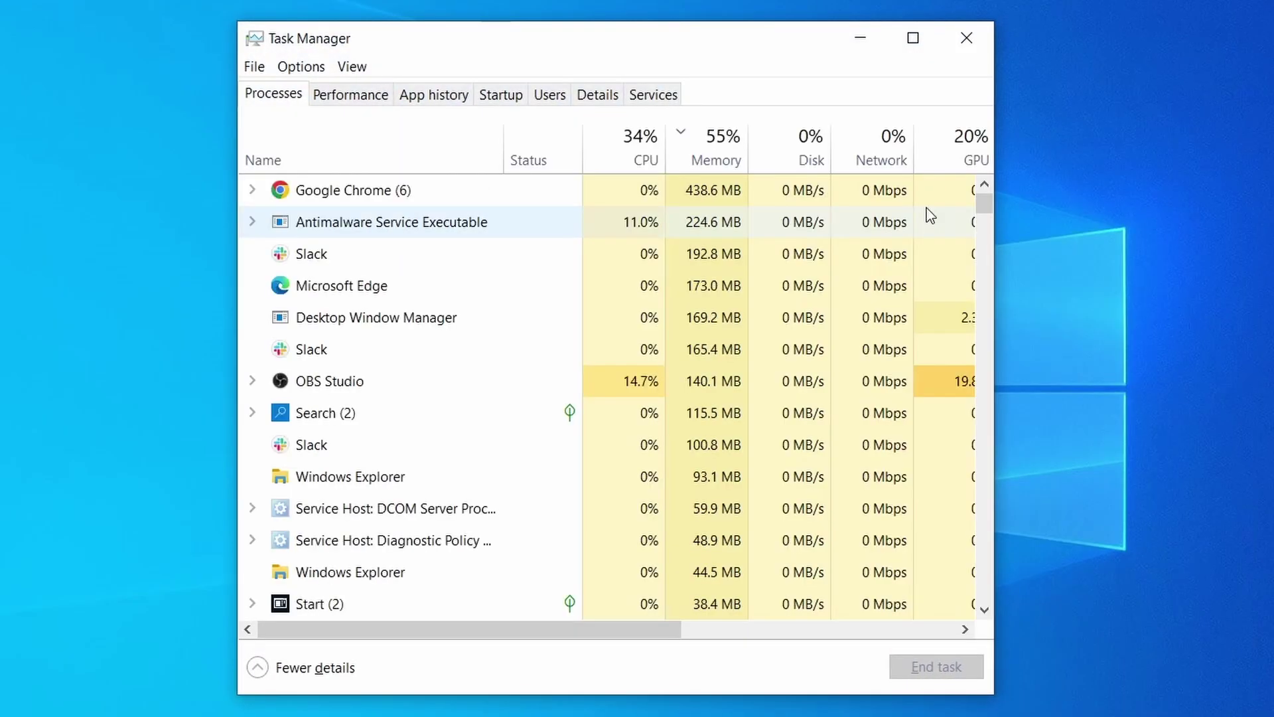
left_click(617, 156)
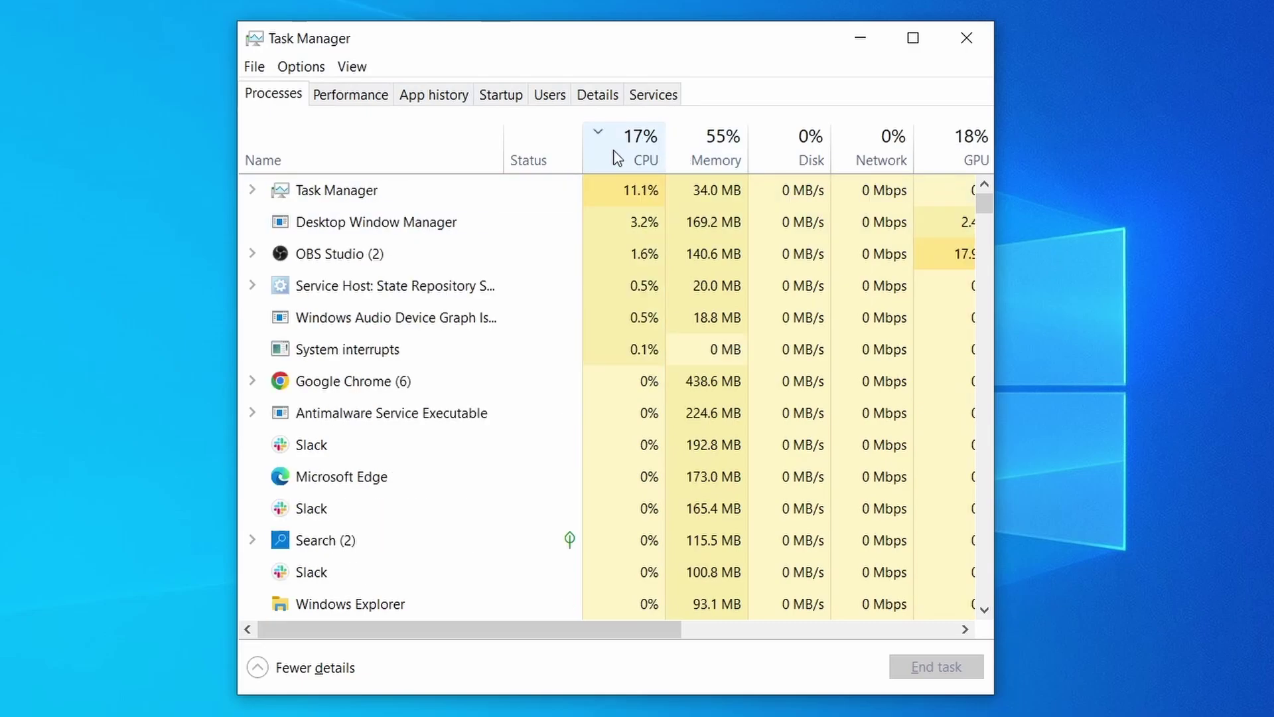
left_click(723, 146)
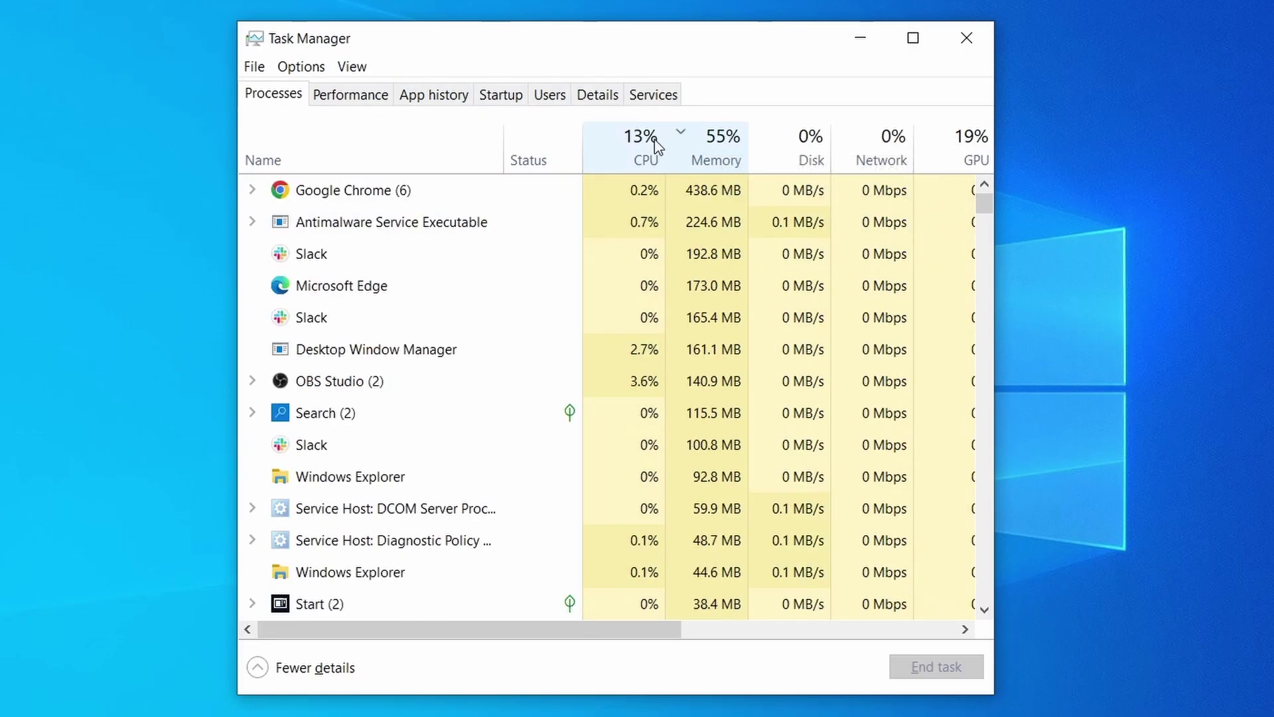
scroll(551, 446, "down", 2)
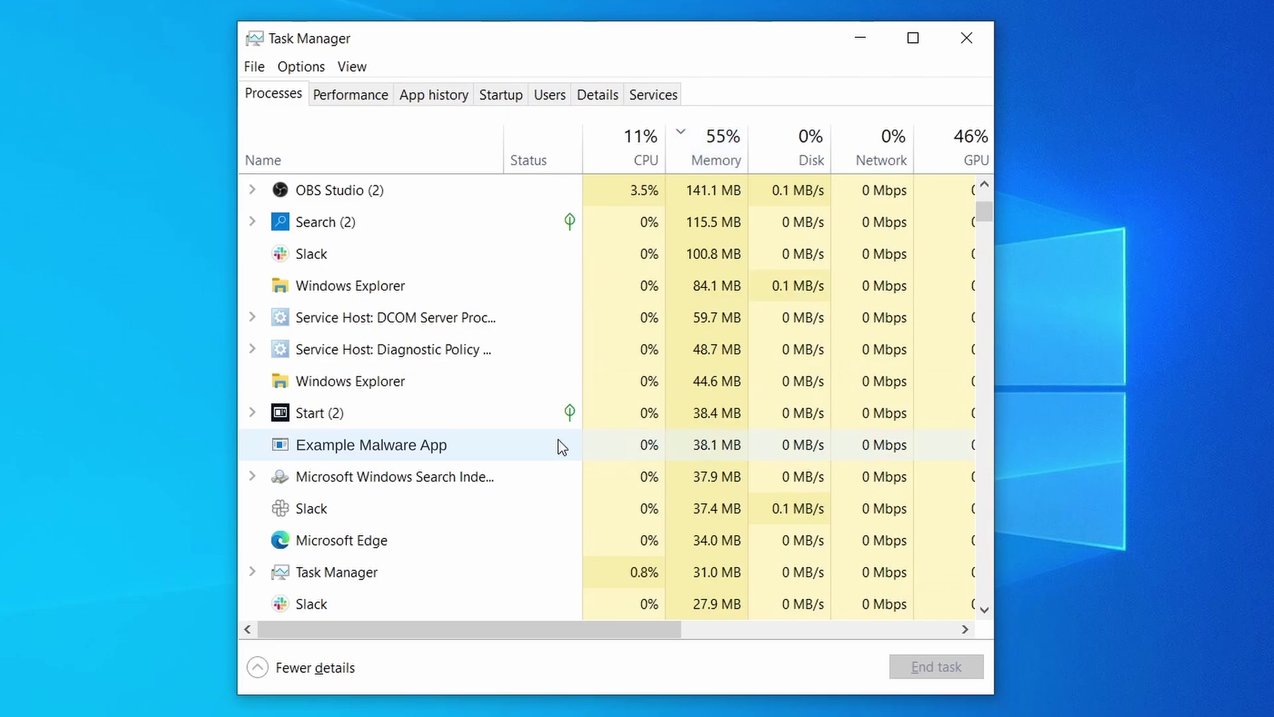
right_click(558, 440)
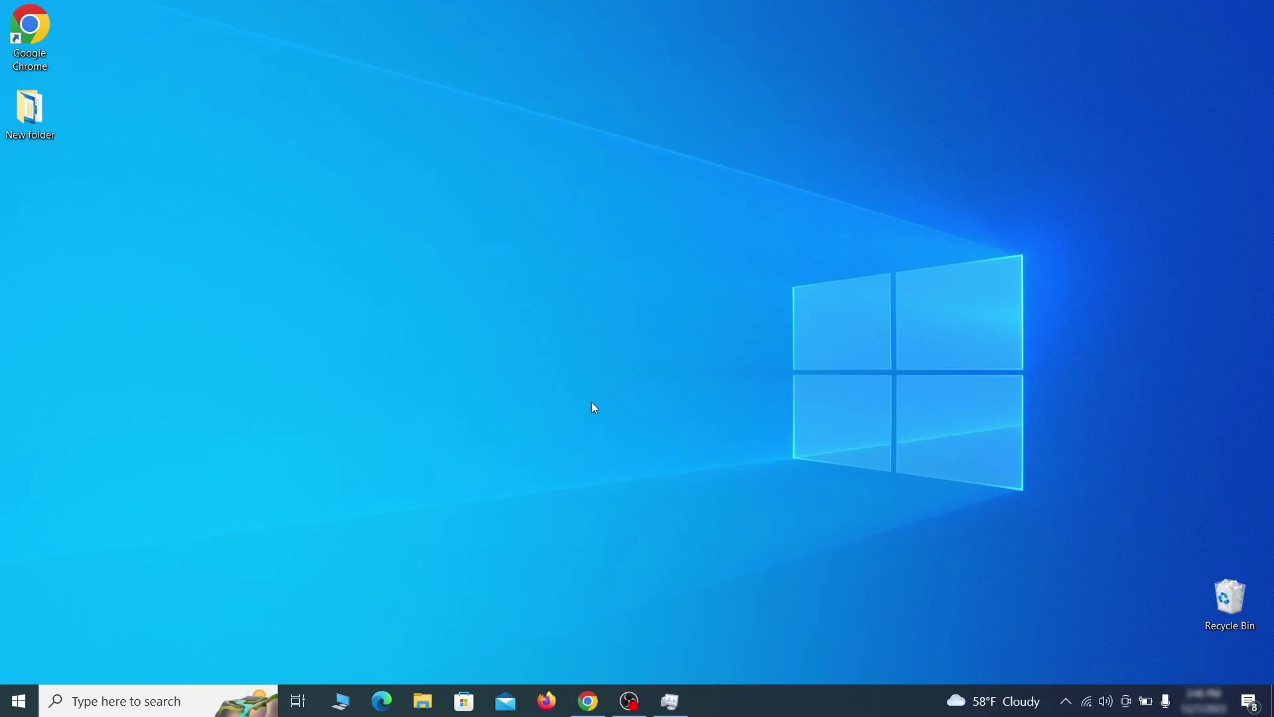
- Open the Wi-Fi connection's properties and select Internet Protocol Version 4 (TCP/IPv4)
key("super")
type("view network connections")
key("Return")
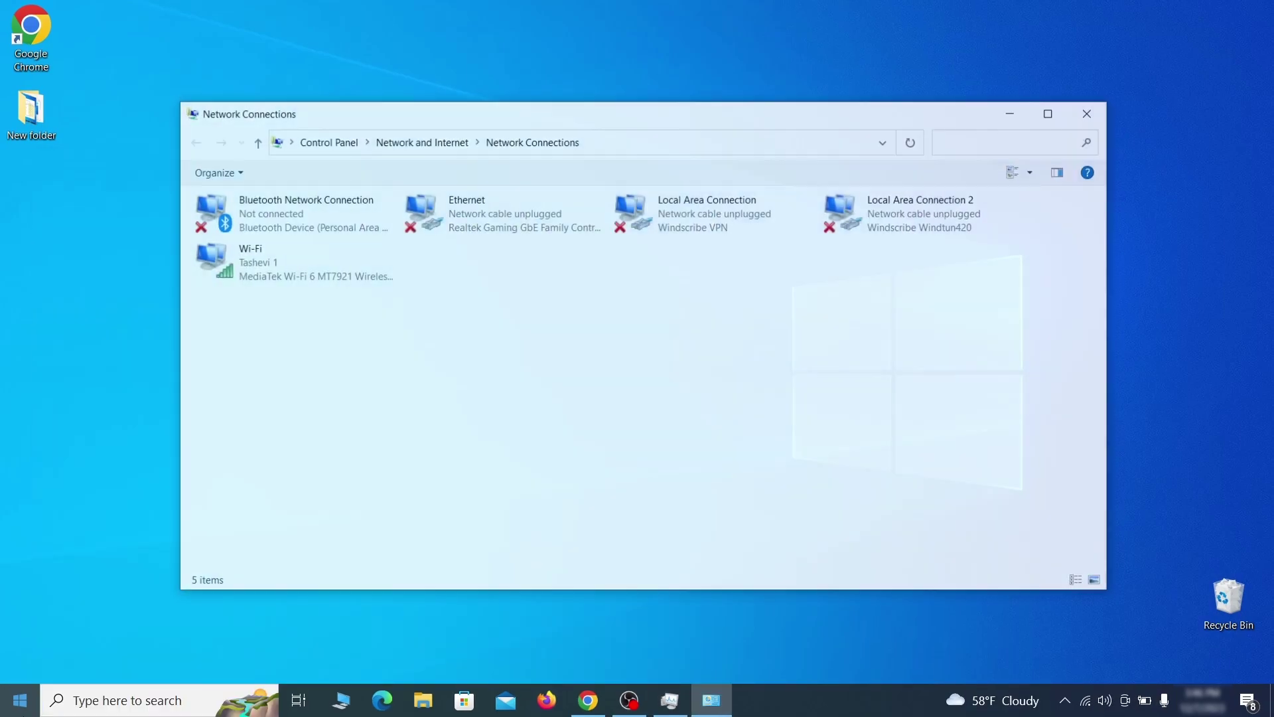
left_click(249, 266)
right_click(272, 277)
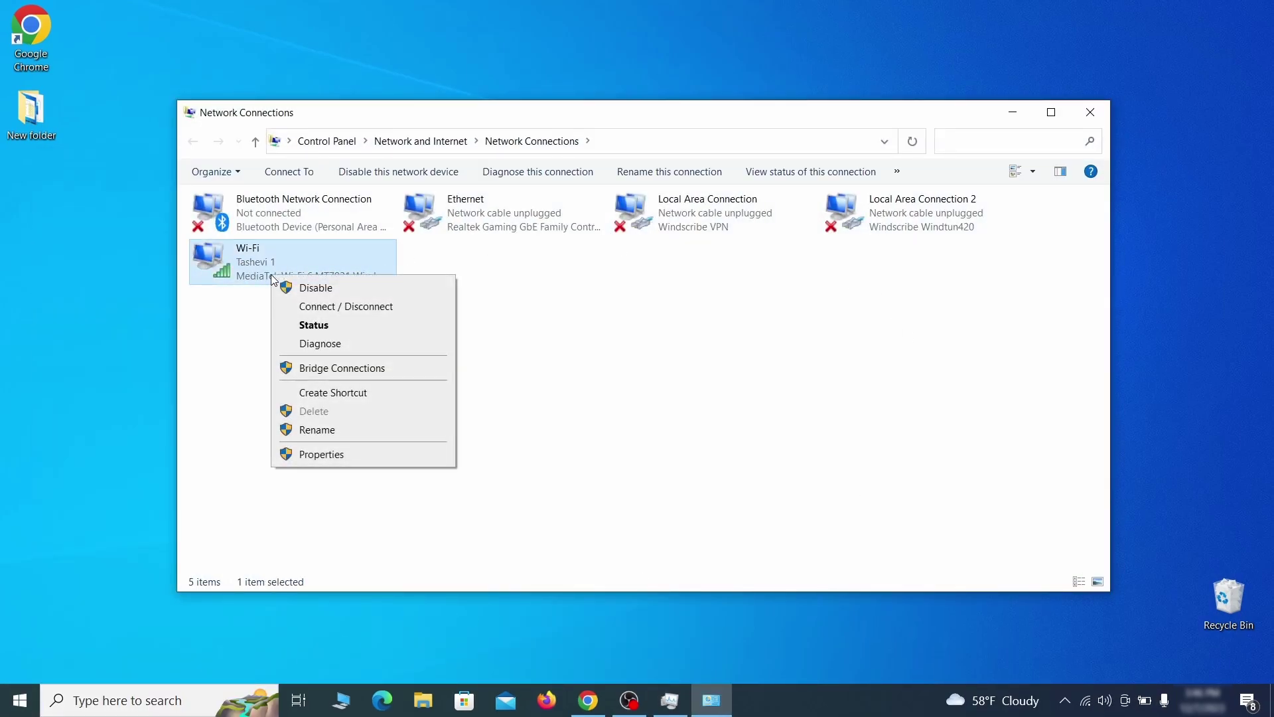
left_click(321, 455)
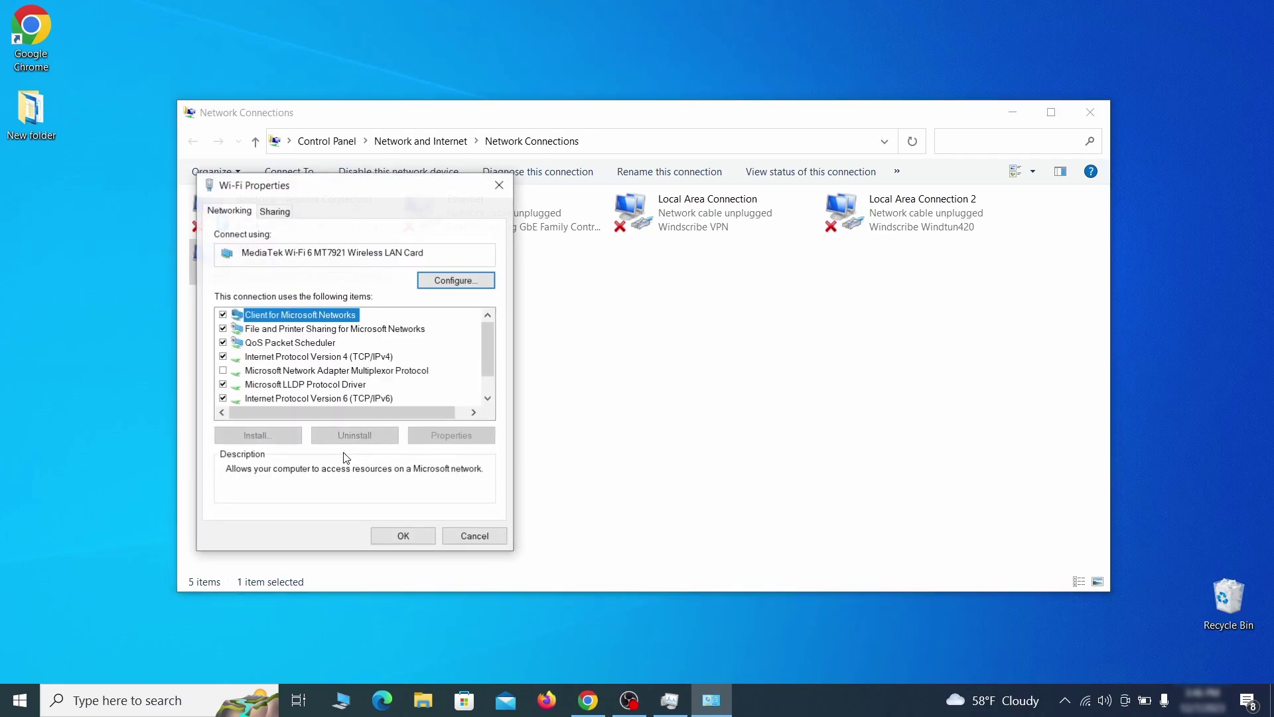
left_click(333, 358)
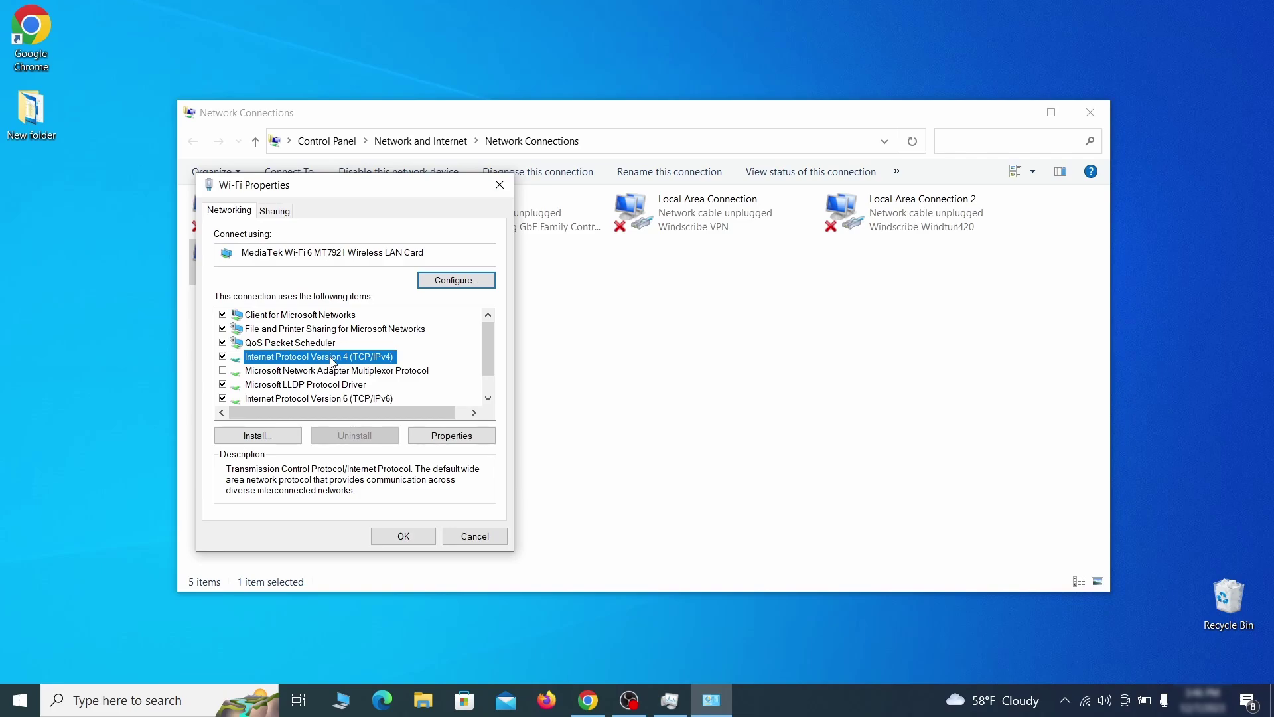
- Remove the 0.0.0.0 DNS server under Wi-Fi's advanced IPv4 DNS settings and close the dialogs
left_click(452, 435)
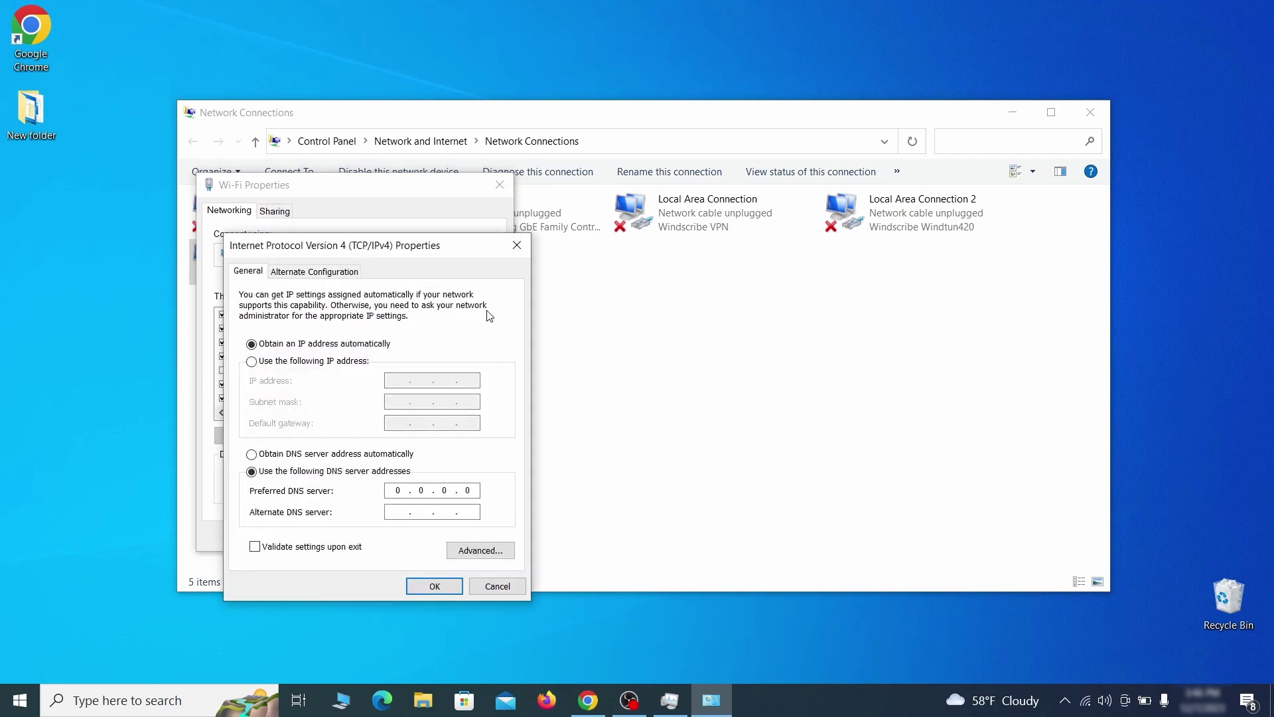
left_click_drag(454, 244, 644, 193)
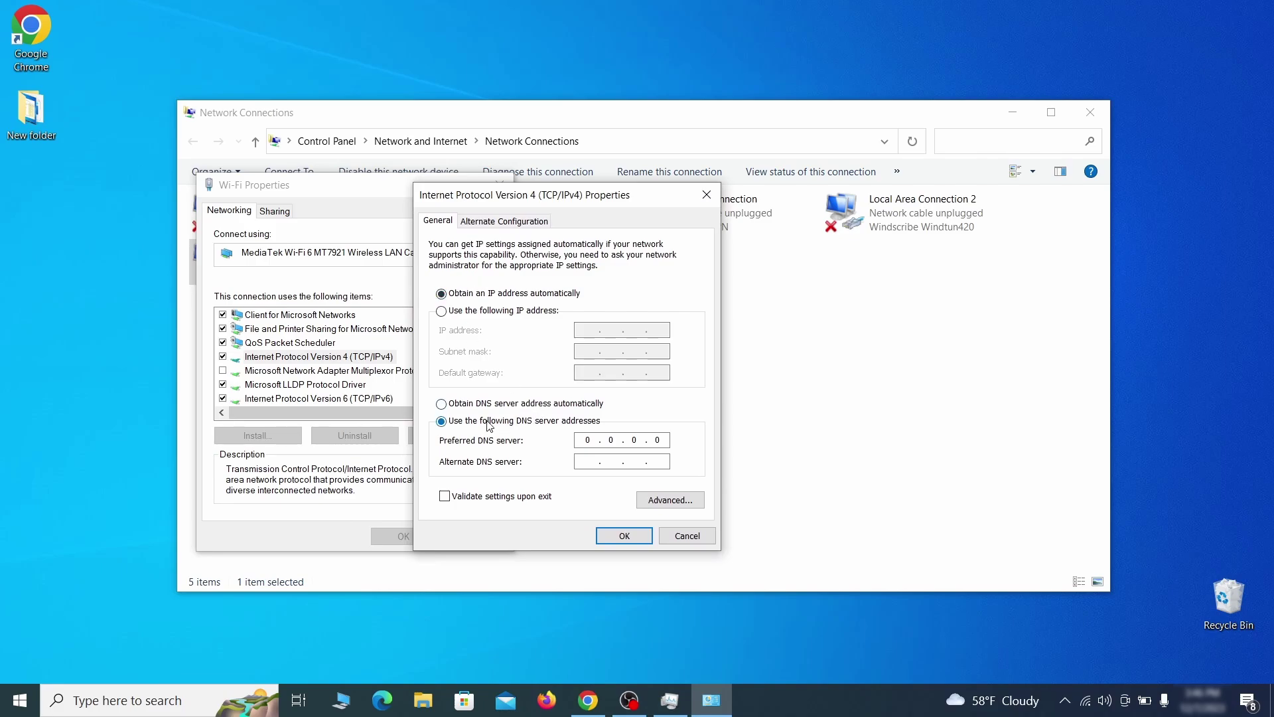
left_click(690, 507)
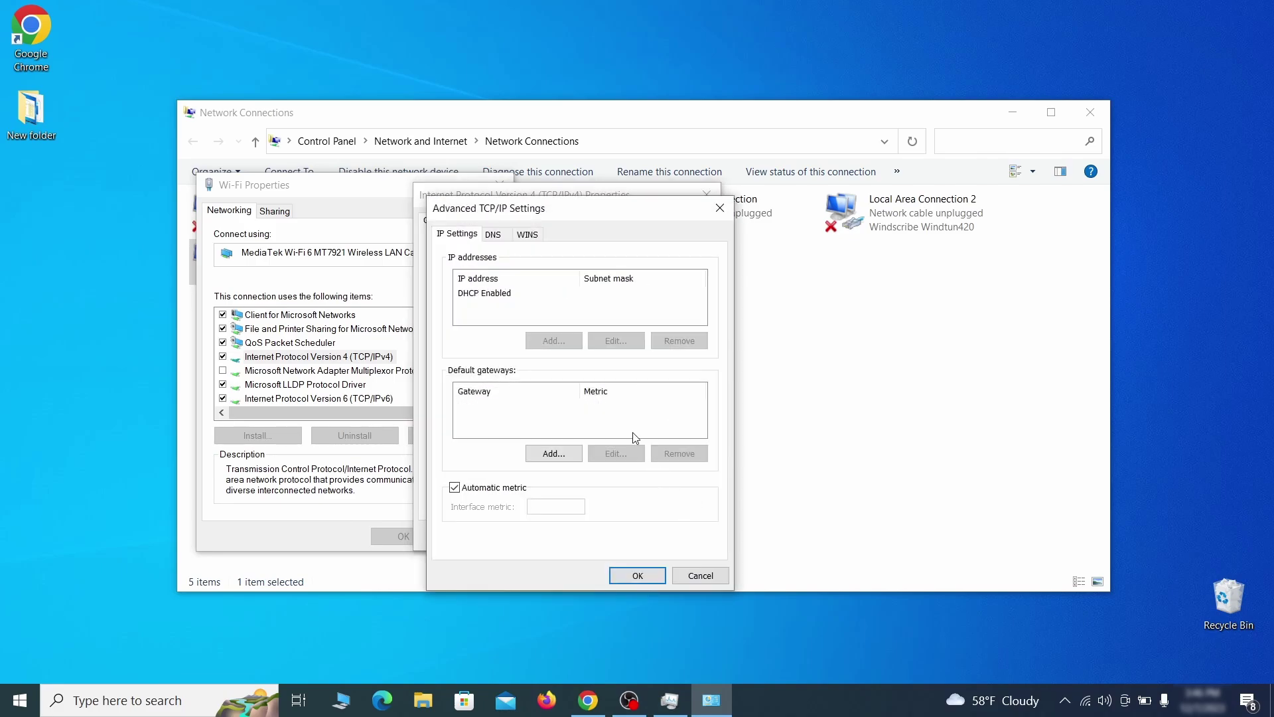
left_click(497, 236)
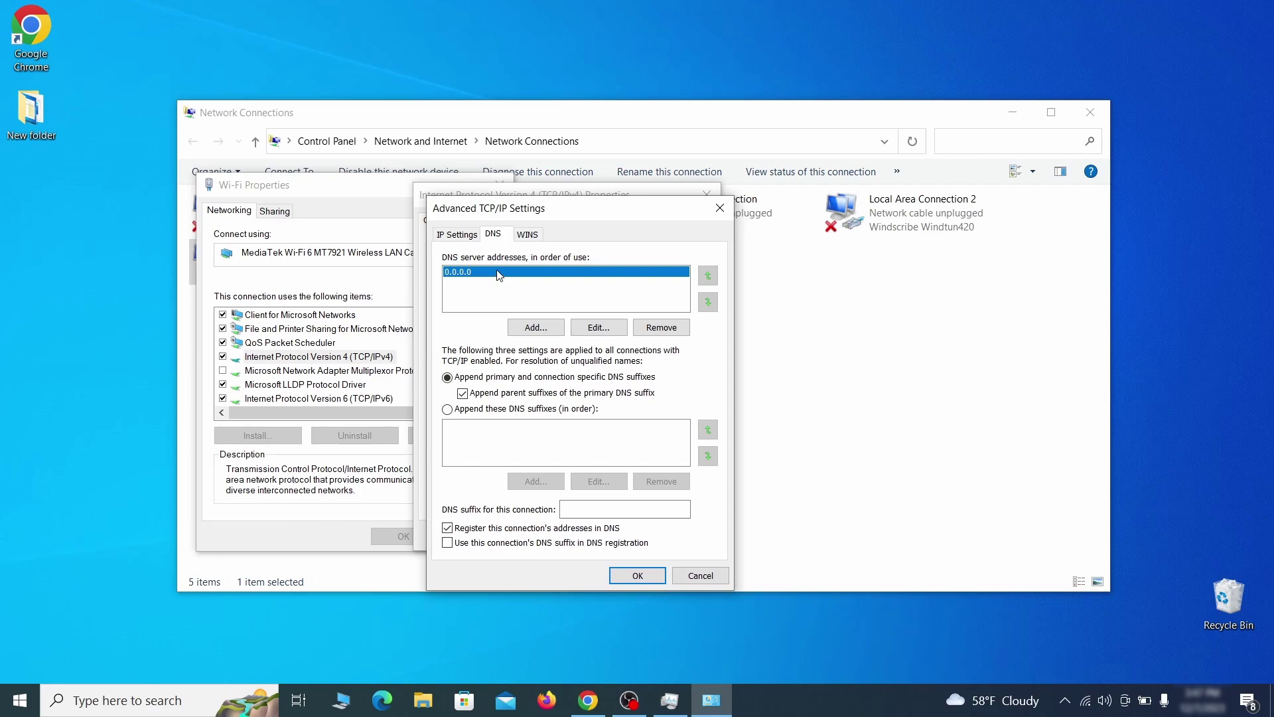
left_click(661, 327)
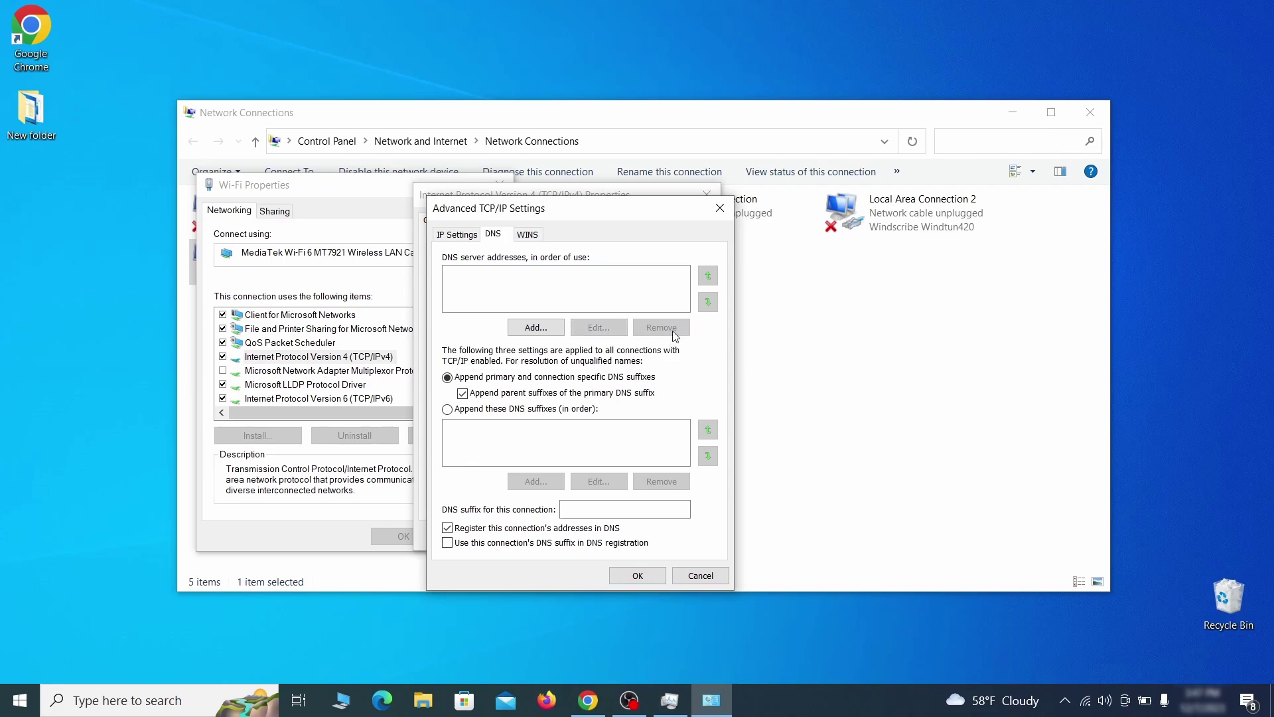
left_click(648, 579)
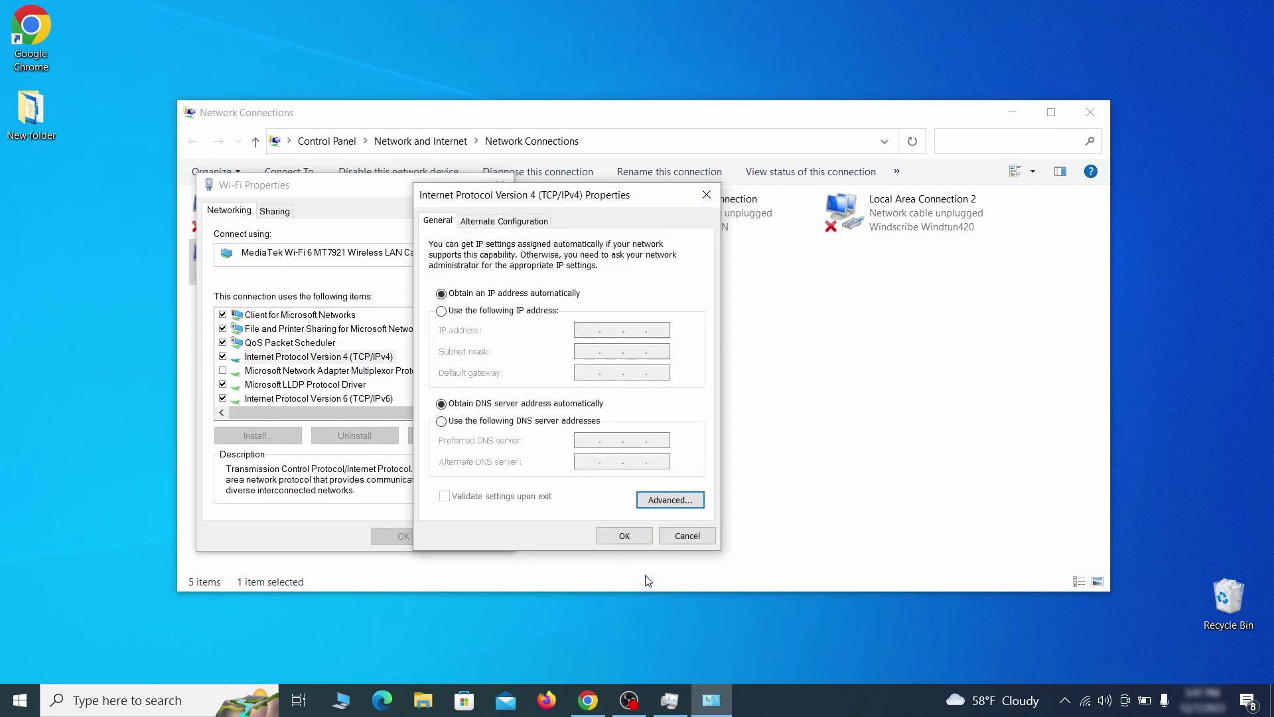
left_click(623, 536)
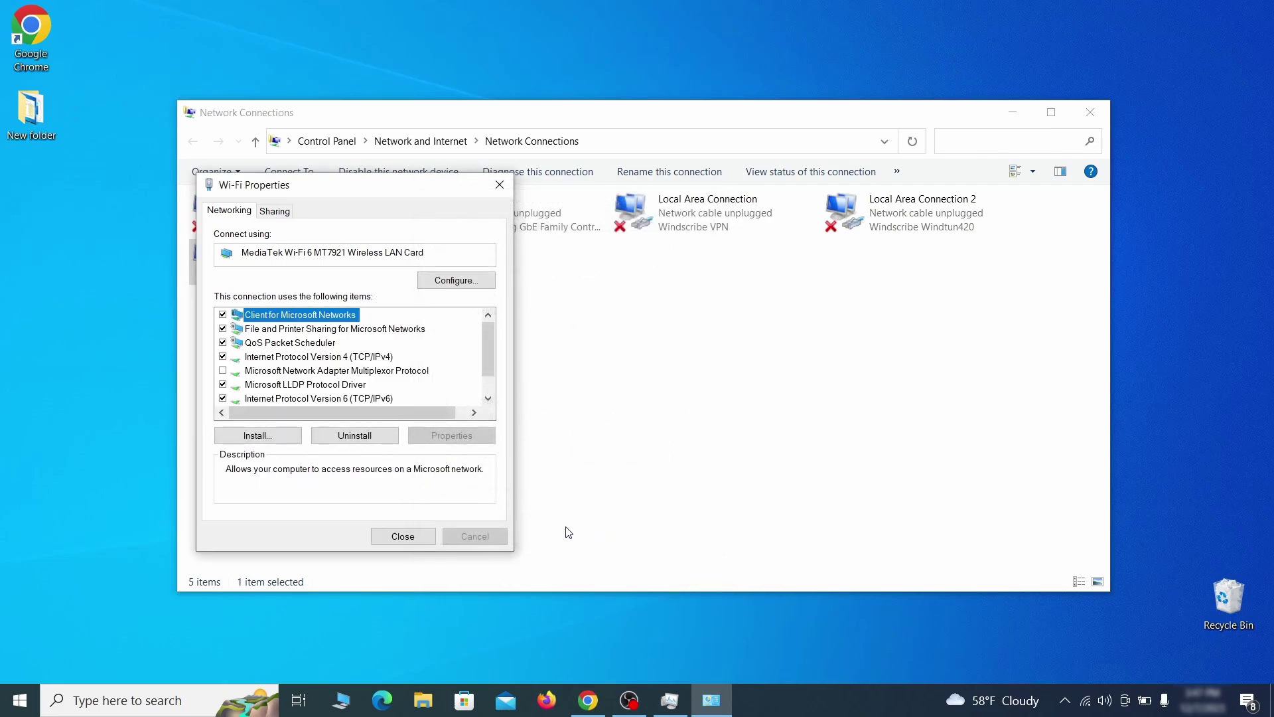
left_click(420, 536)
- Close Network Connections and open the hosts file in Notepad using its pasted path
key("alt+F4")
key("super")
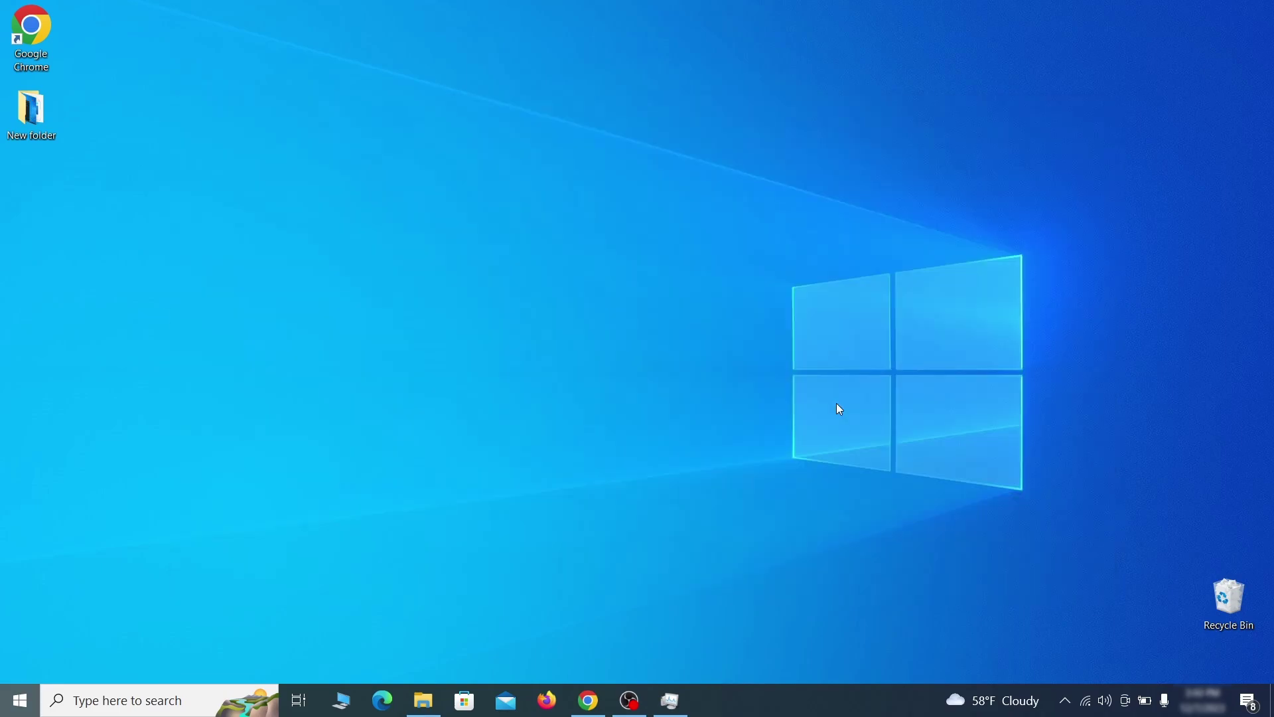
type("C:\\Windows\\System32\\drivers\\etc\\hosts")
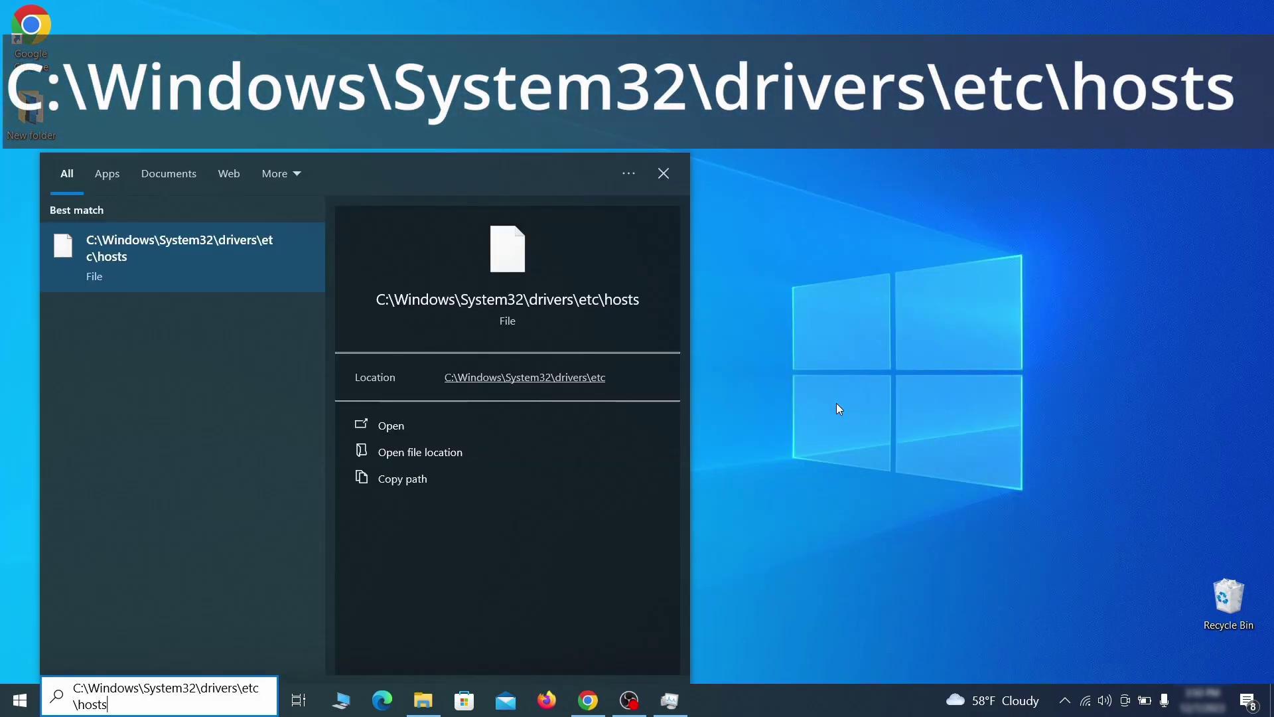
key("Return")
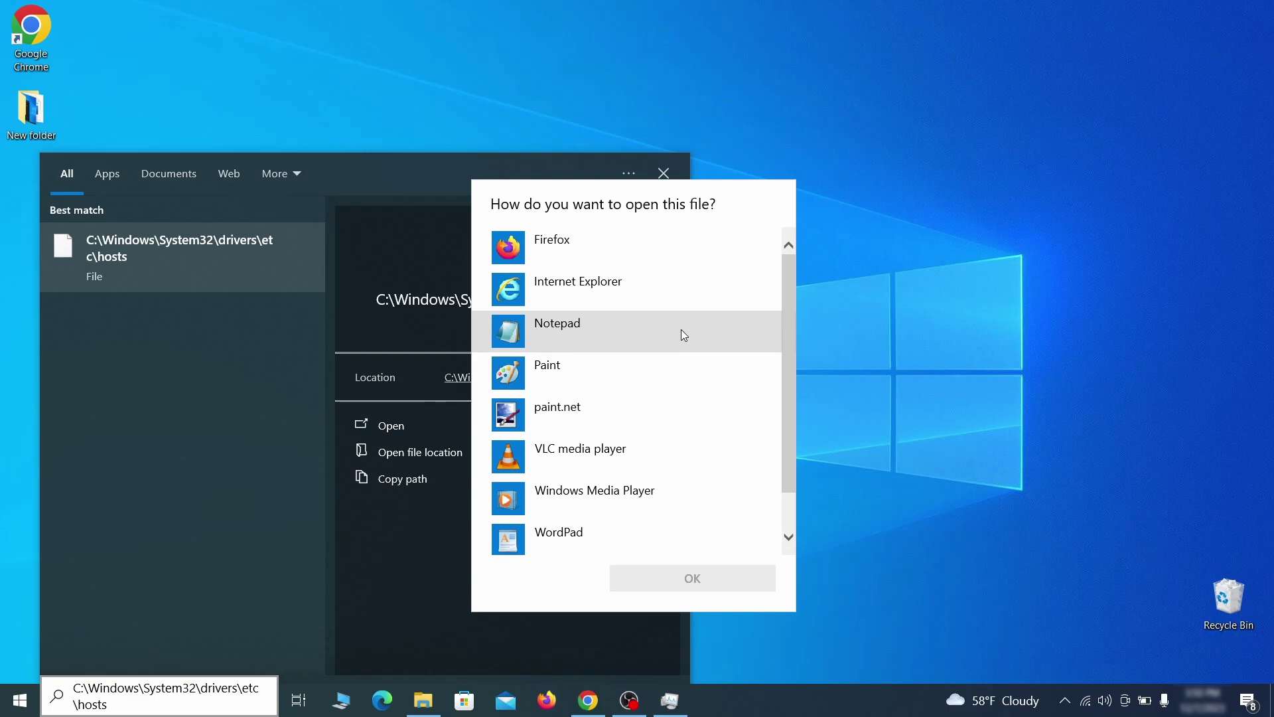
double_click(681, 329)
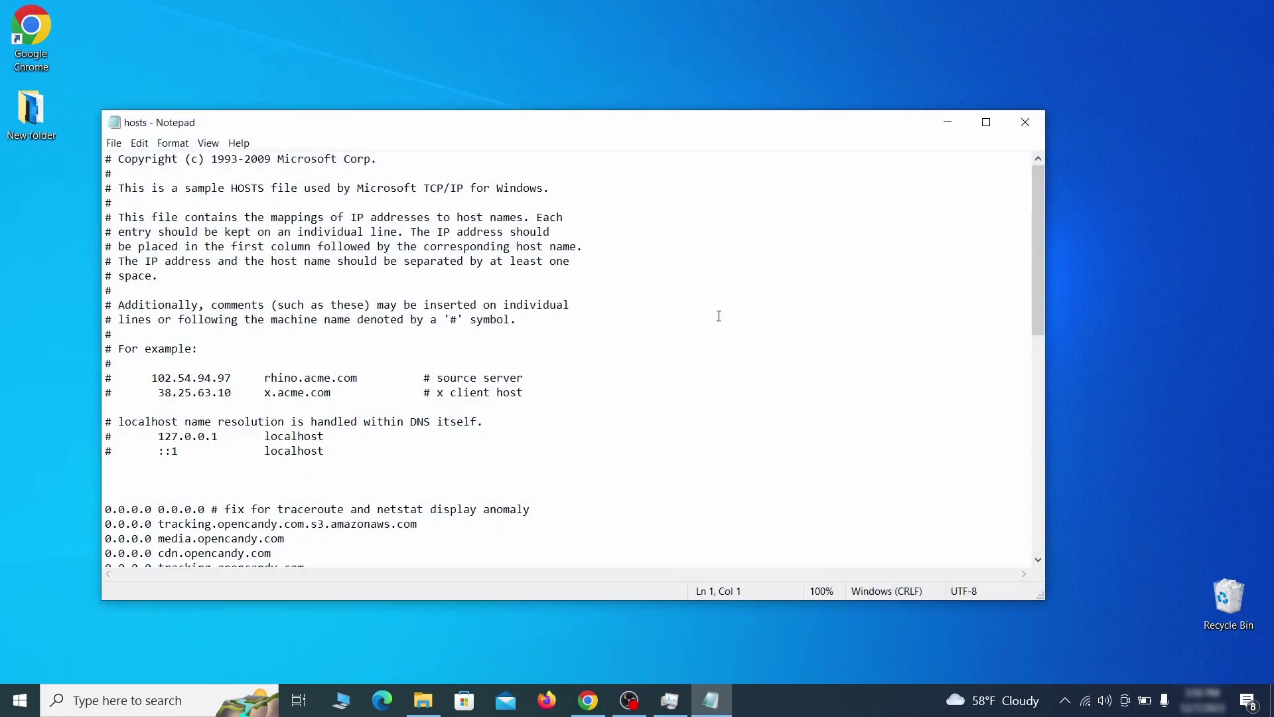
- Delete the block of 0.0.0.0 entries from the hosts file and save it
scroll(721, 316, "down", 3)
left_click(115, 381)
left_click_drag(107, 378, 323, 534)
scroll(343, 448, "down", 1)
scroll(343, 448, "down", 8)
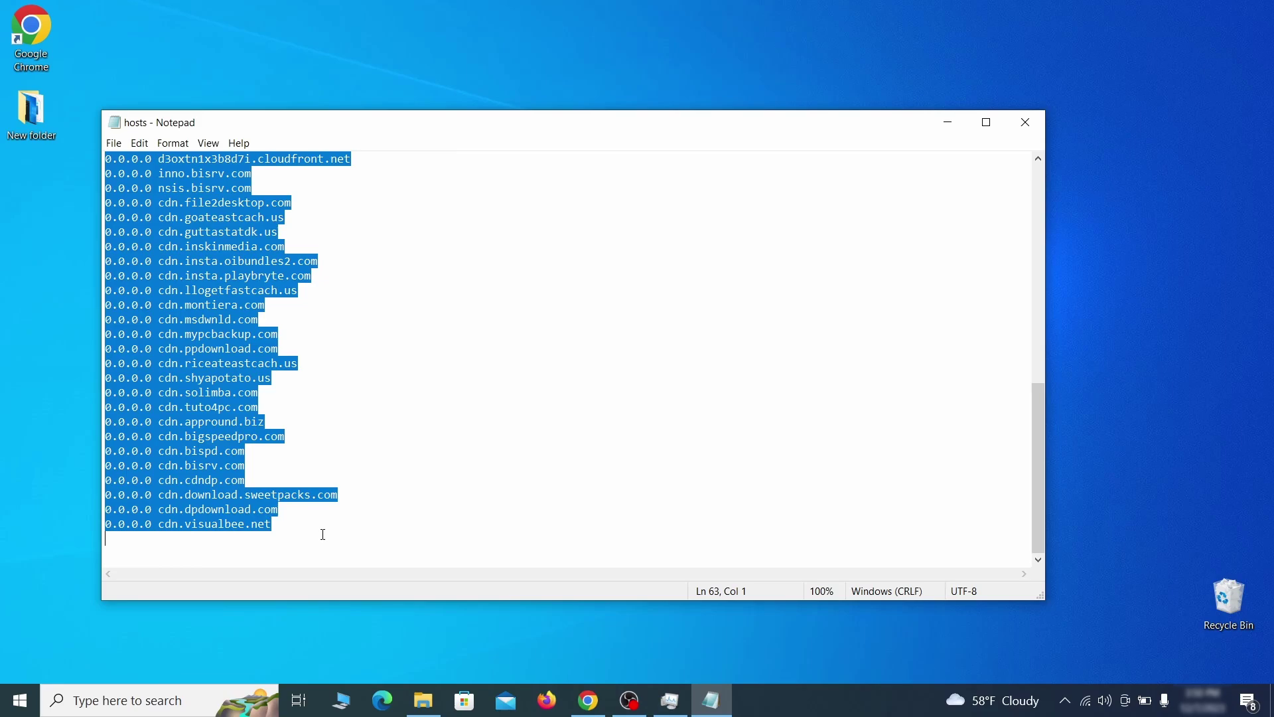
key("Delete")
left_click(113, 142)
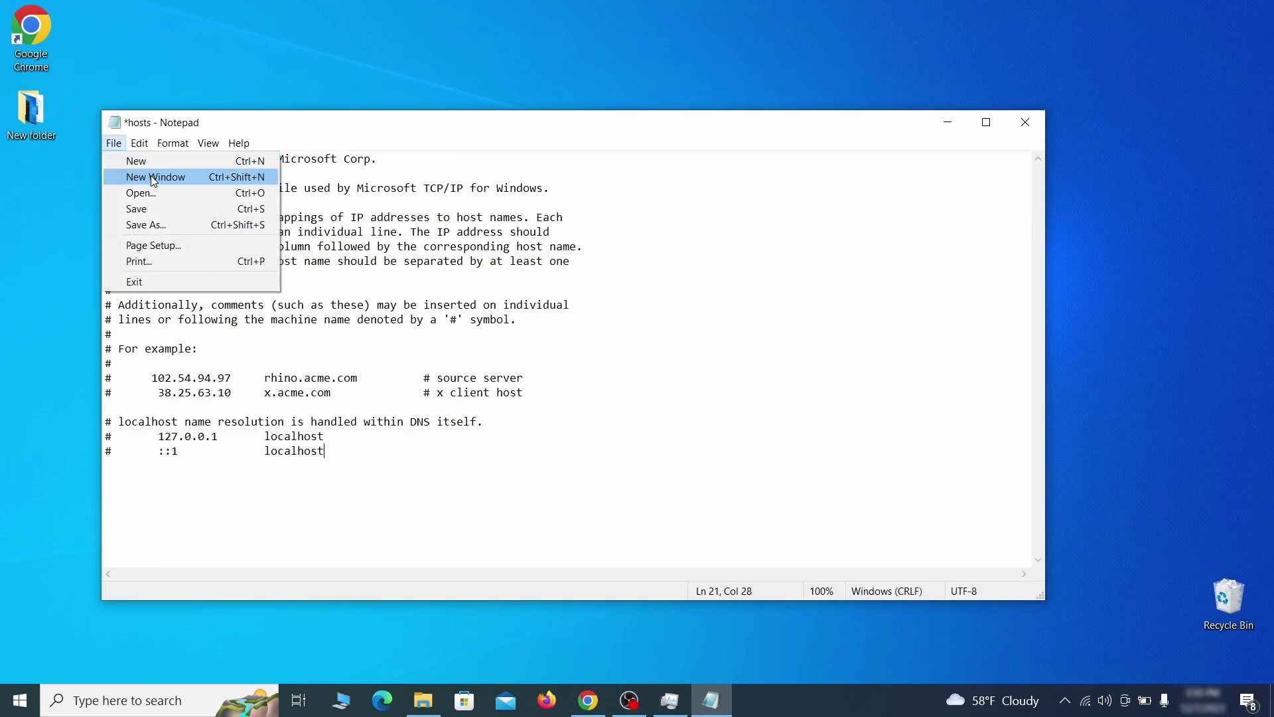
left_click(165, 207)
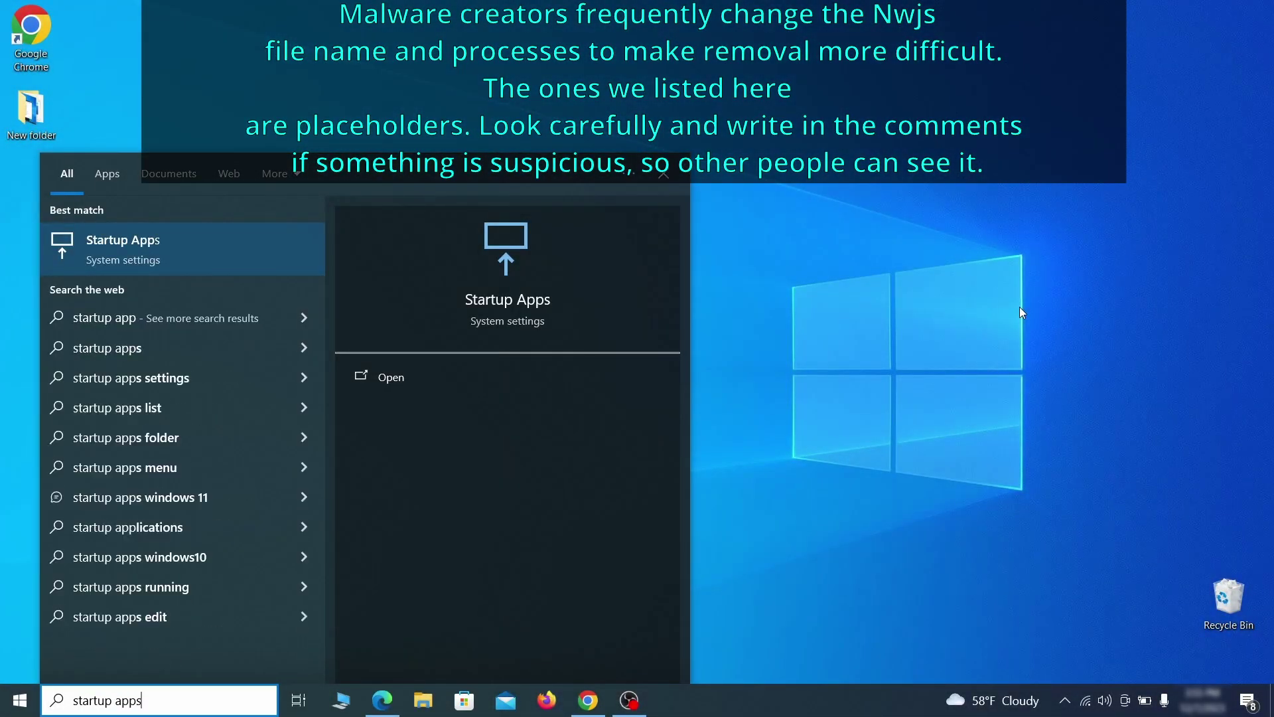
- Switch Example Malware App's toggle to Off in the Startup apps settings
key("Return")
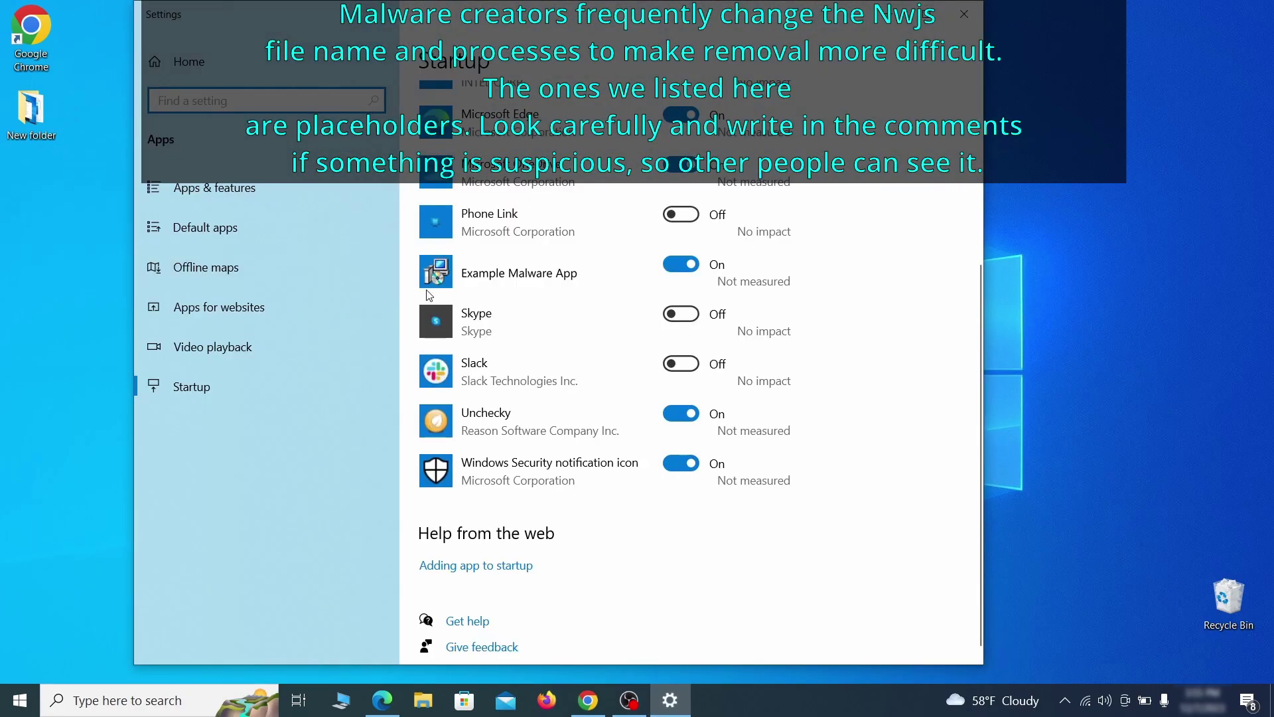
left_click(684, 272)
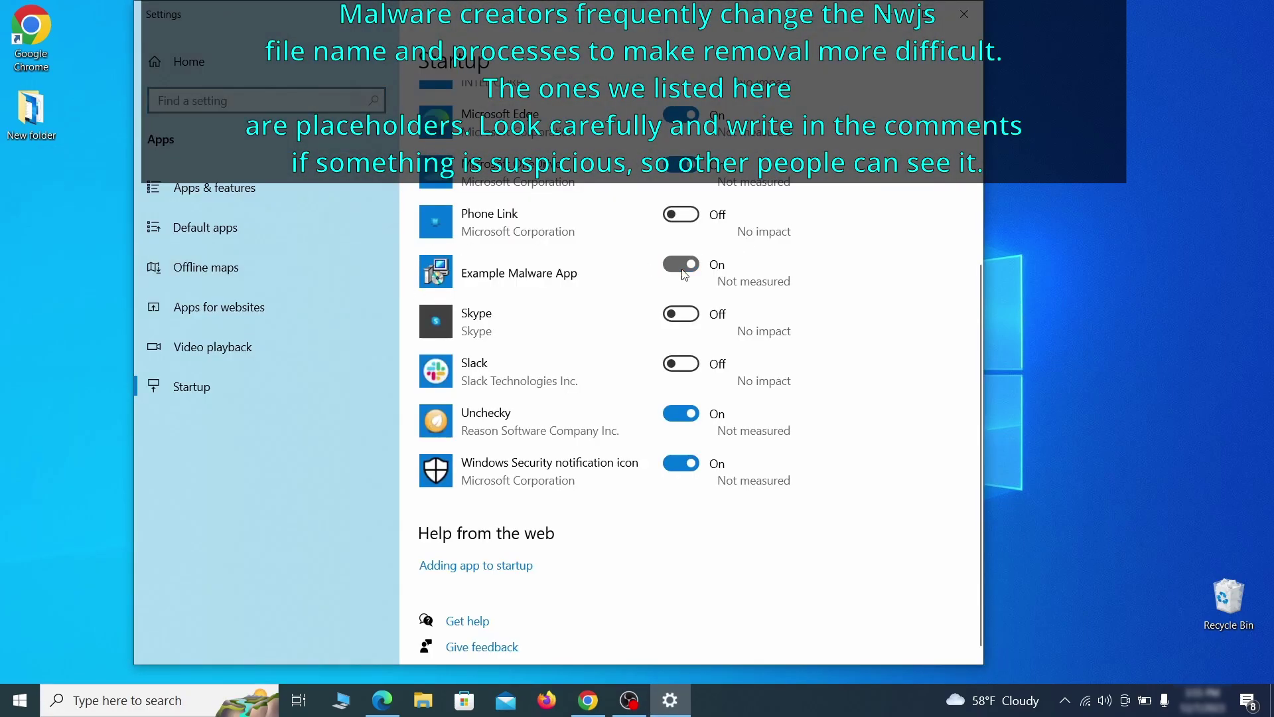
- Close Settings and open Task Scheduler Library, selecting the Example Malware App task
left_click(974, 15)
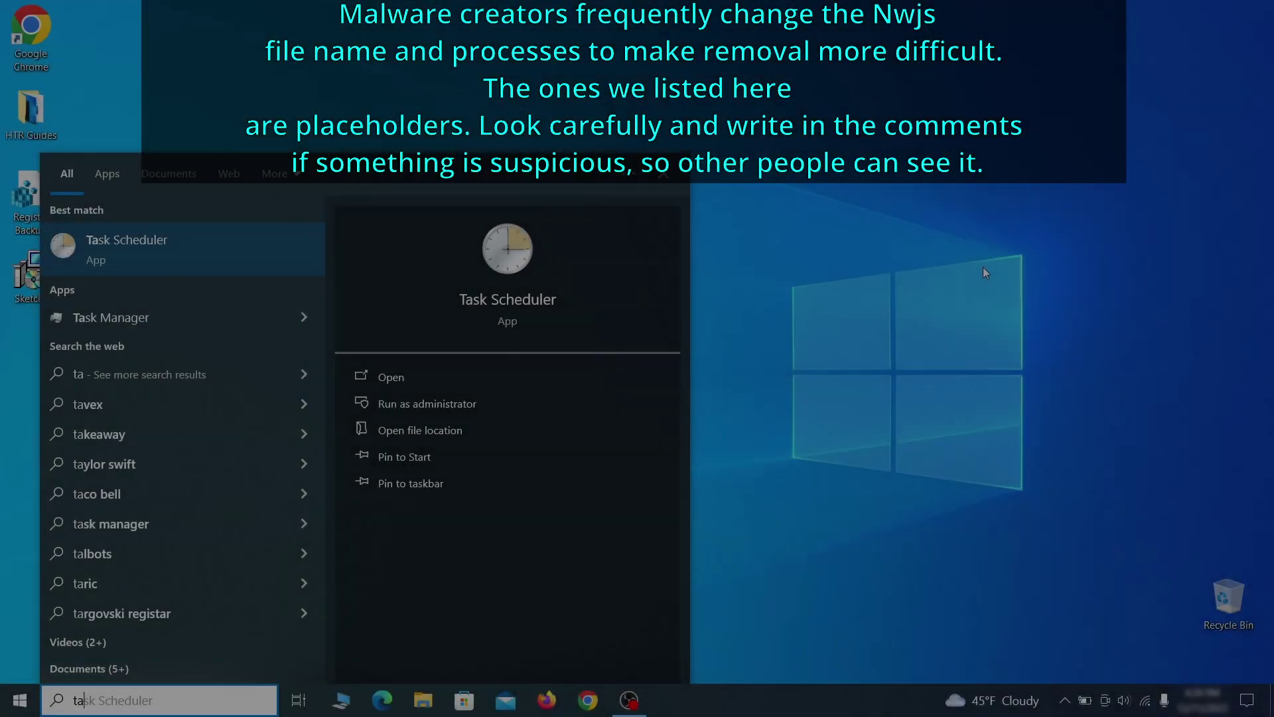
type("sk schedu")
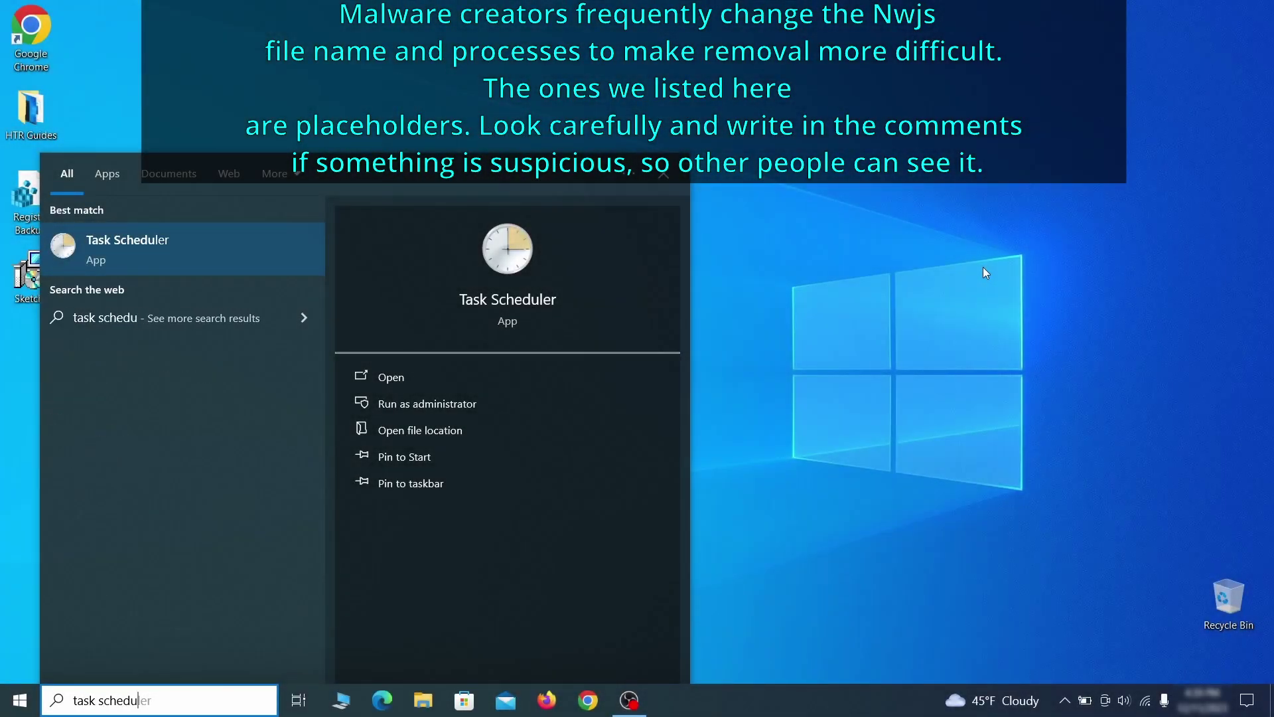
key("Return")
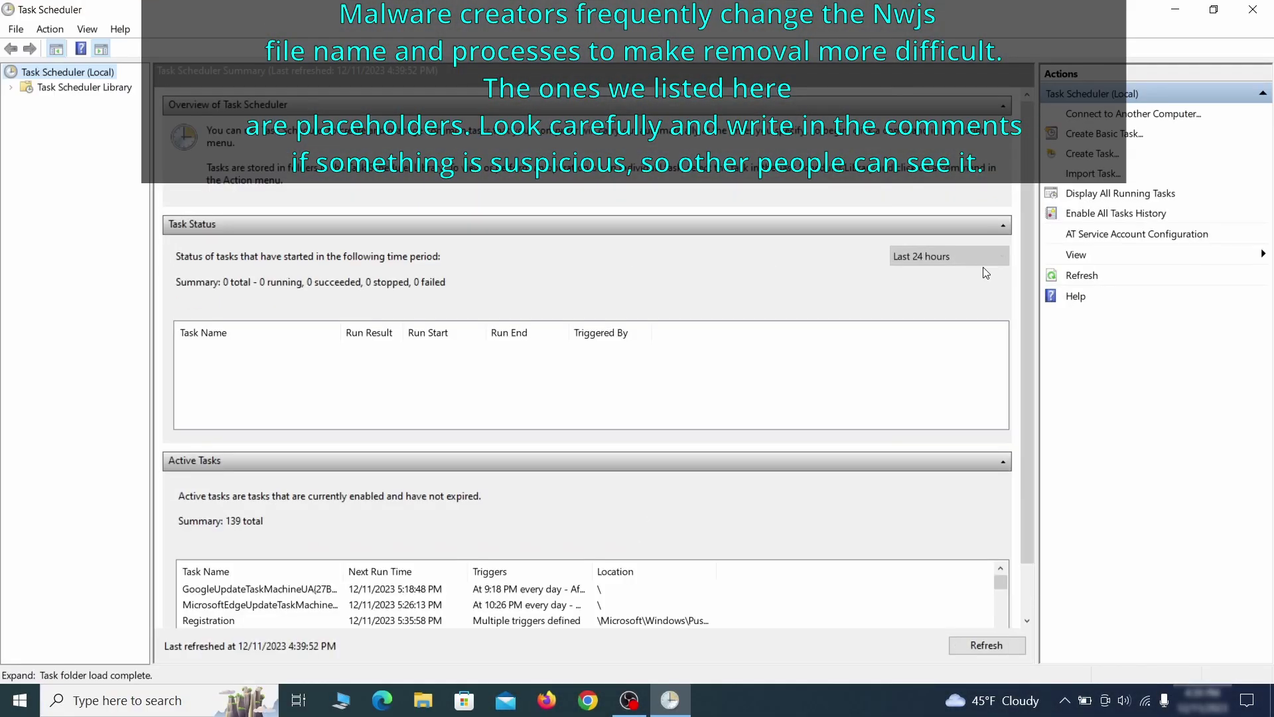
left_click(84, 87)
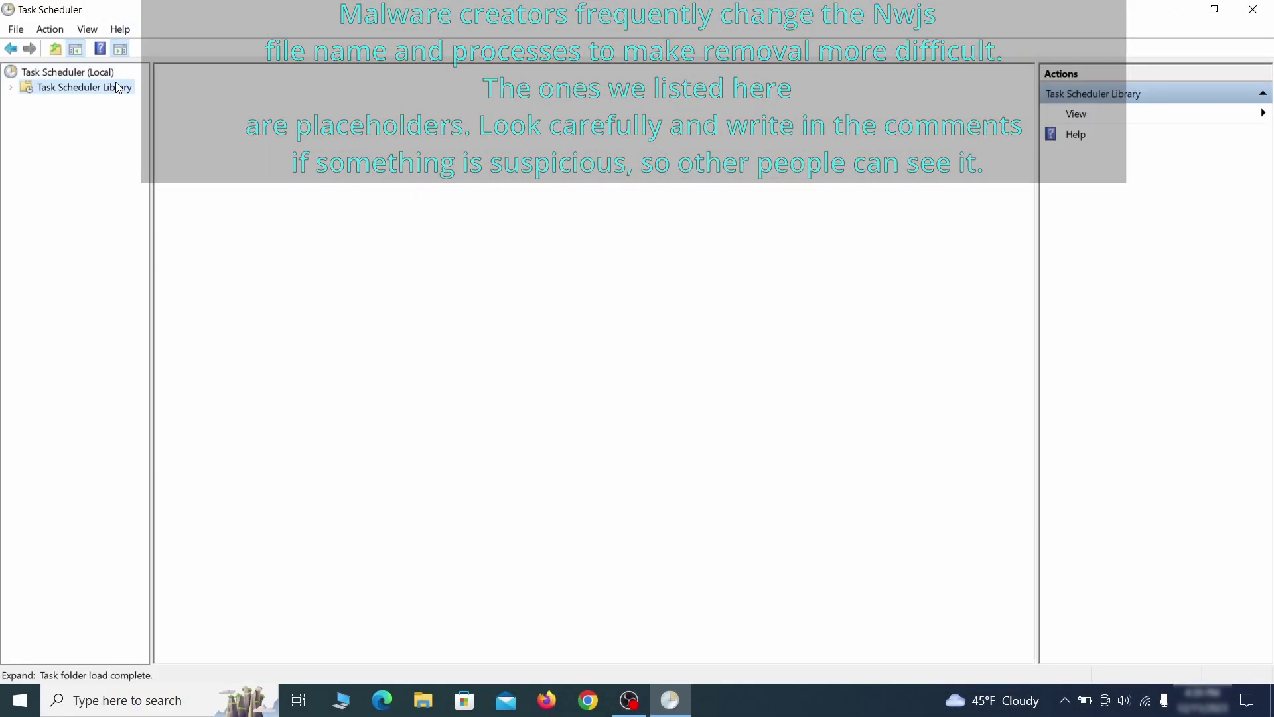
left_click(340, 395)
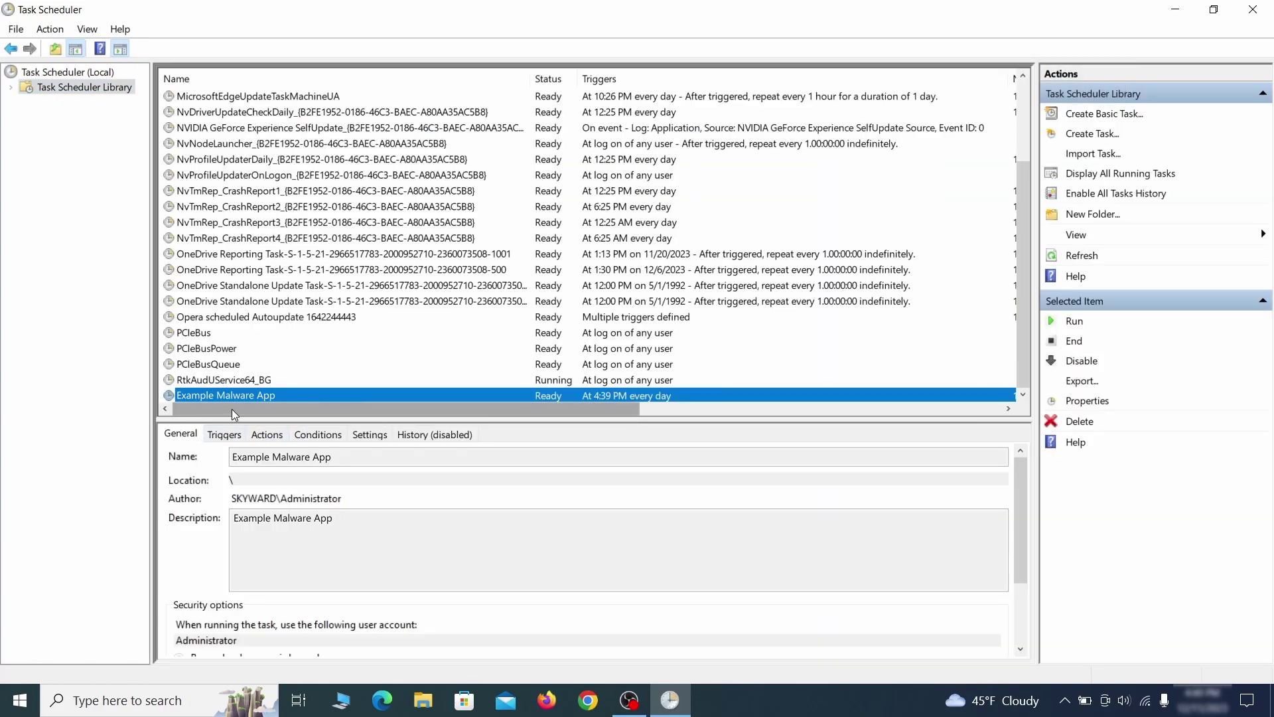
- Check the task's Triggers and Actions in Properties, then delete the Example Malware App task
right_click(366, 397)
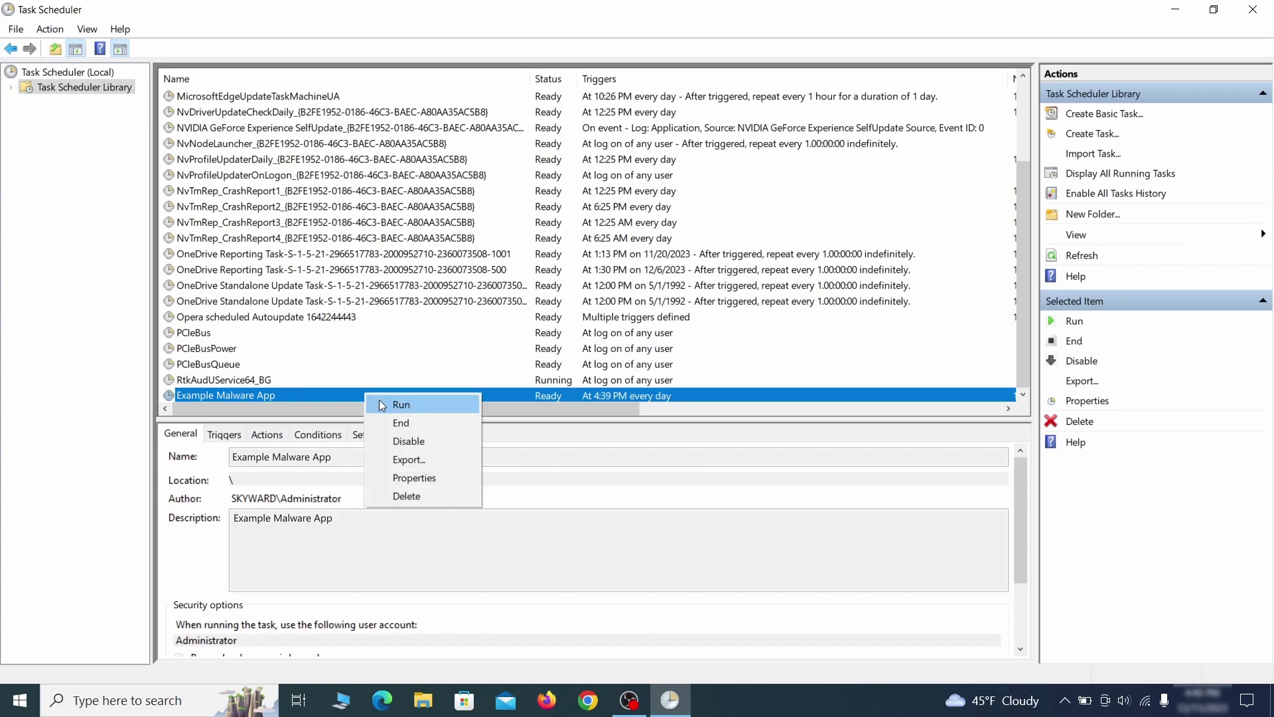
left_click(418, 479)
left_click(146, 110)
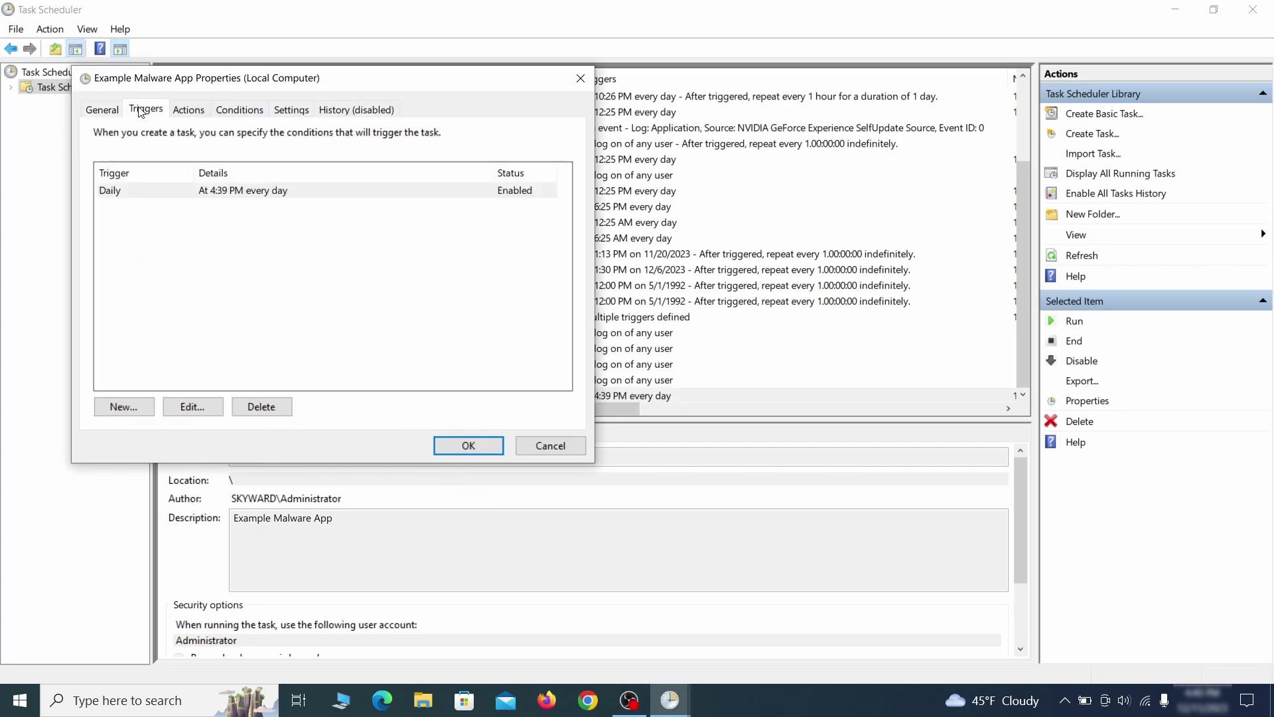
left_click(197, 110)
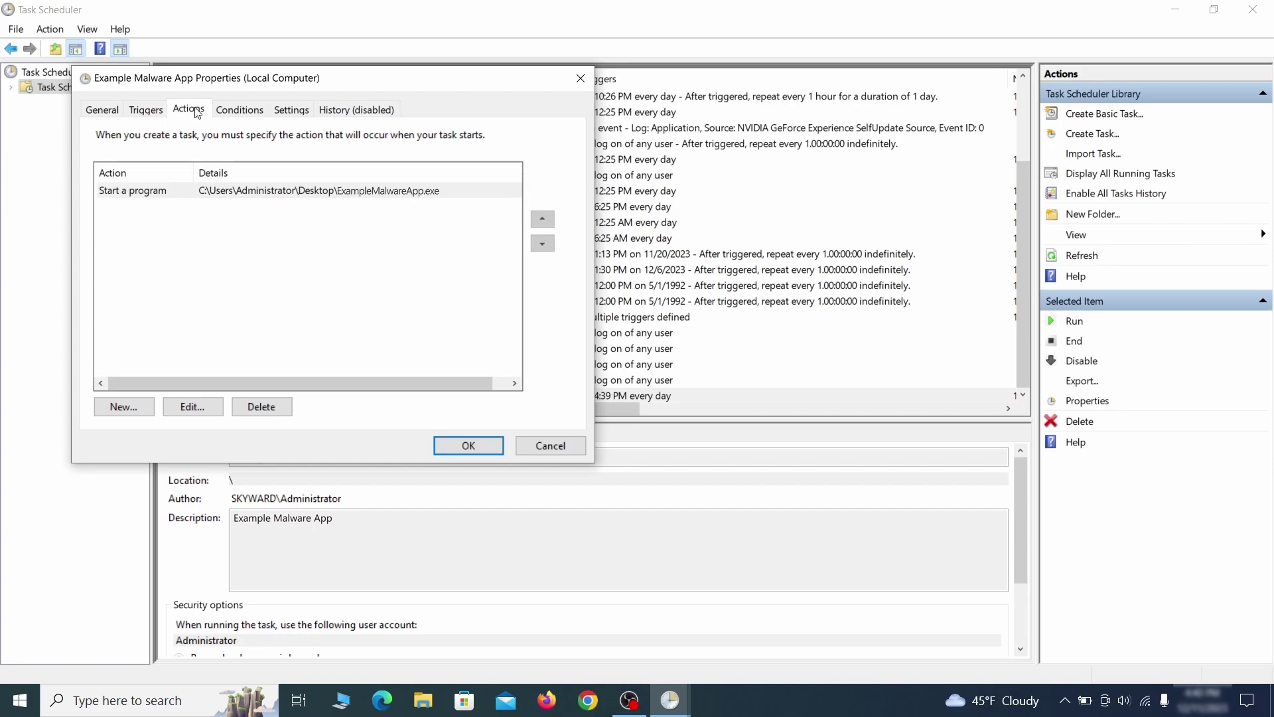
key("Escape")
right_click(408, 394)
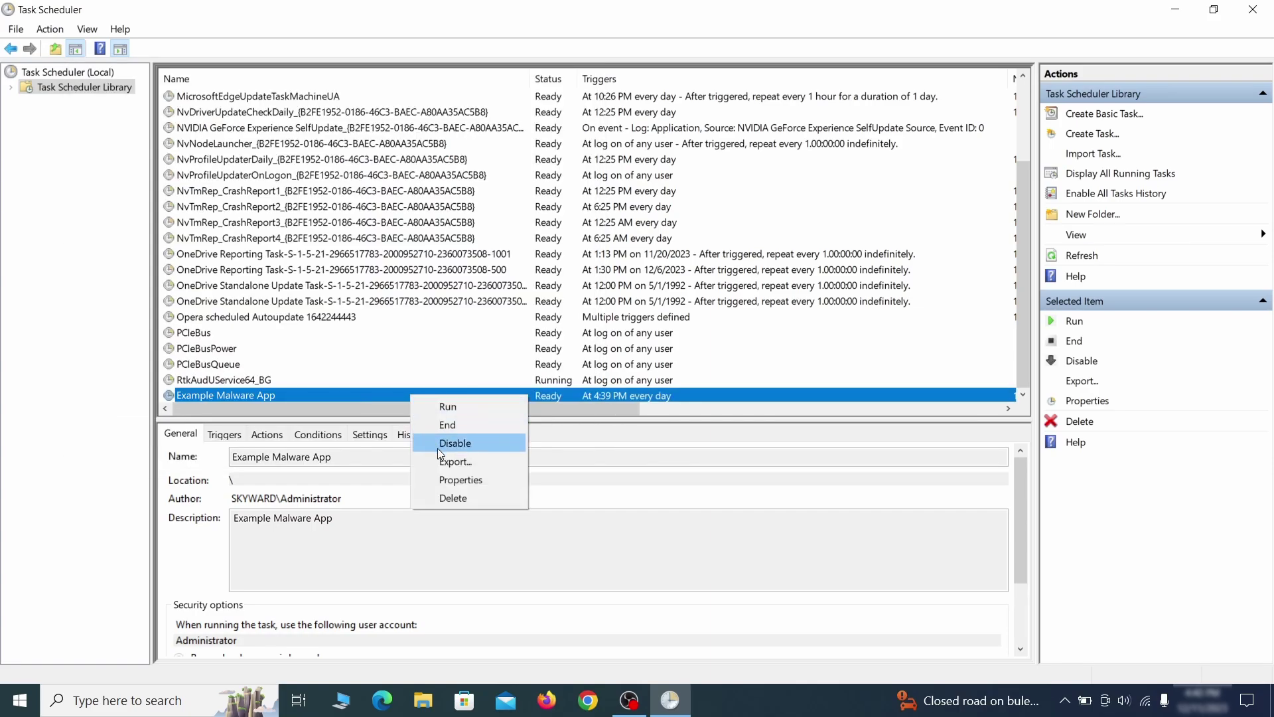
left_click(452, 497)
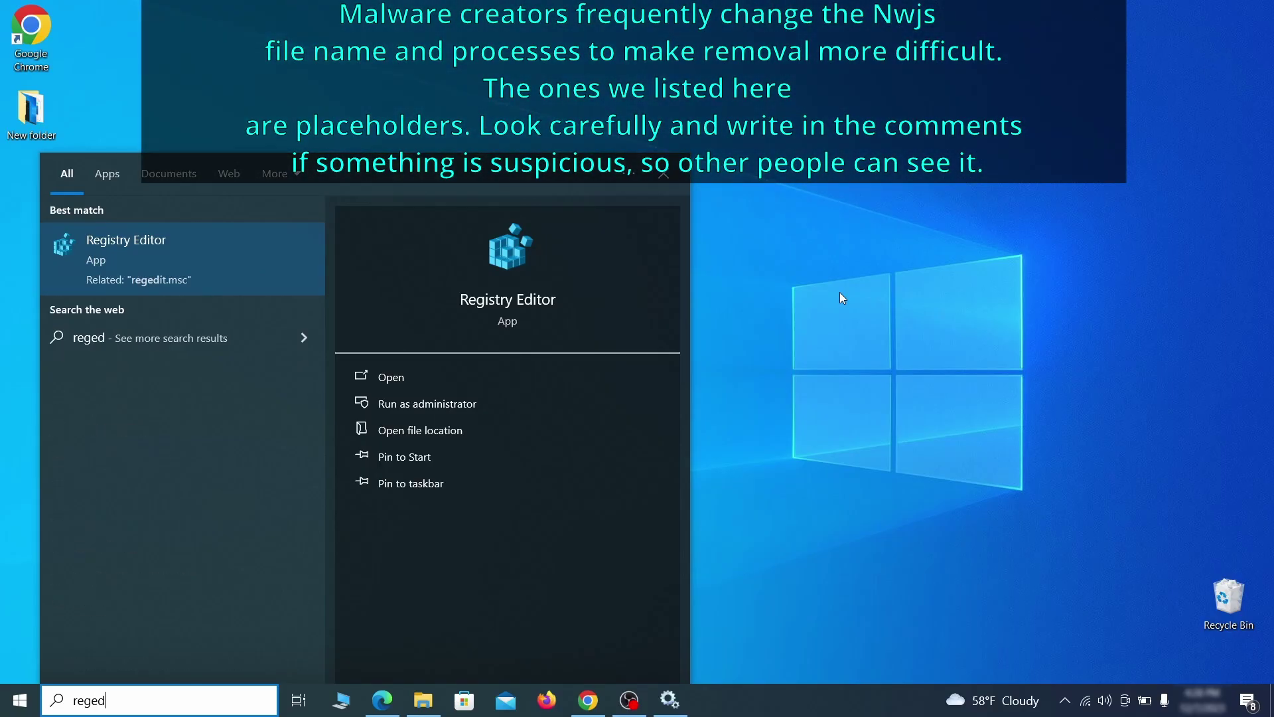
- Run Registry Editor as administrator and open its File > Export dialog
type("it")
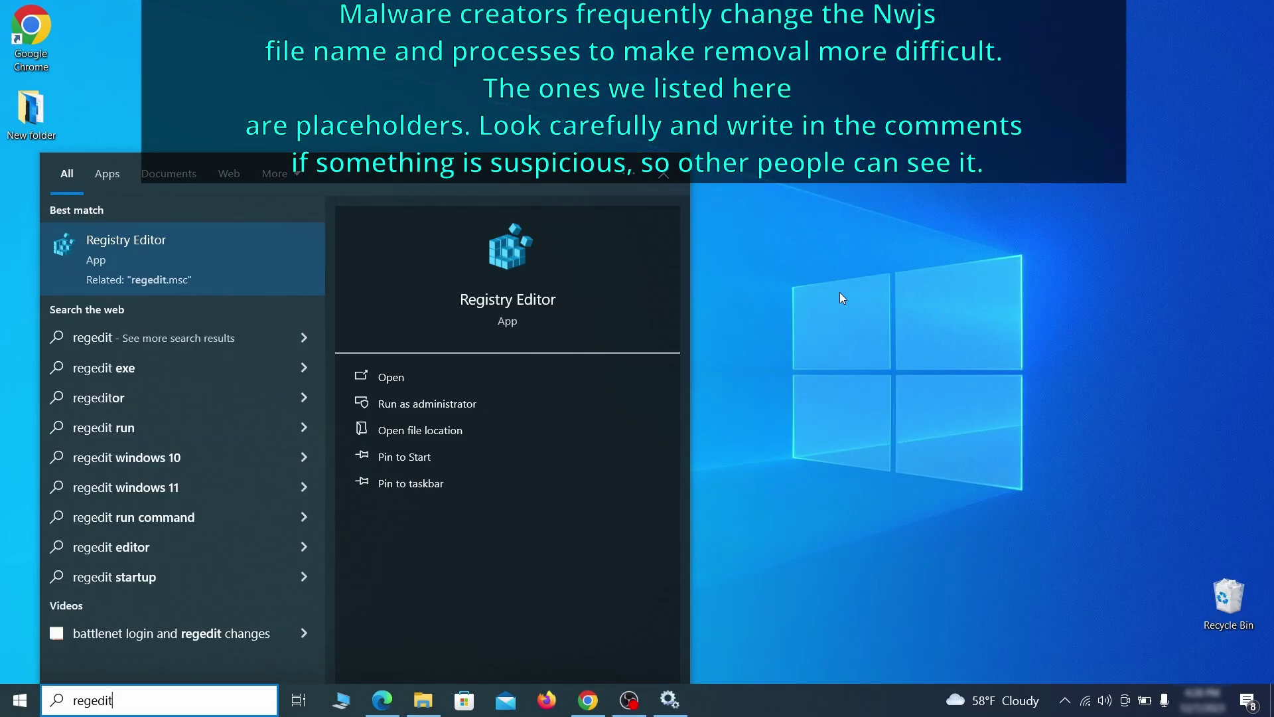
right_click(236, 247)
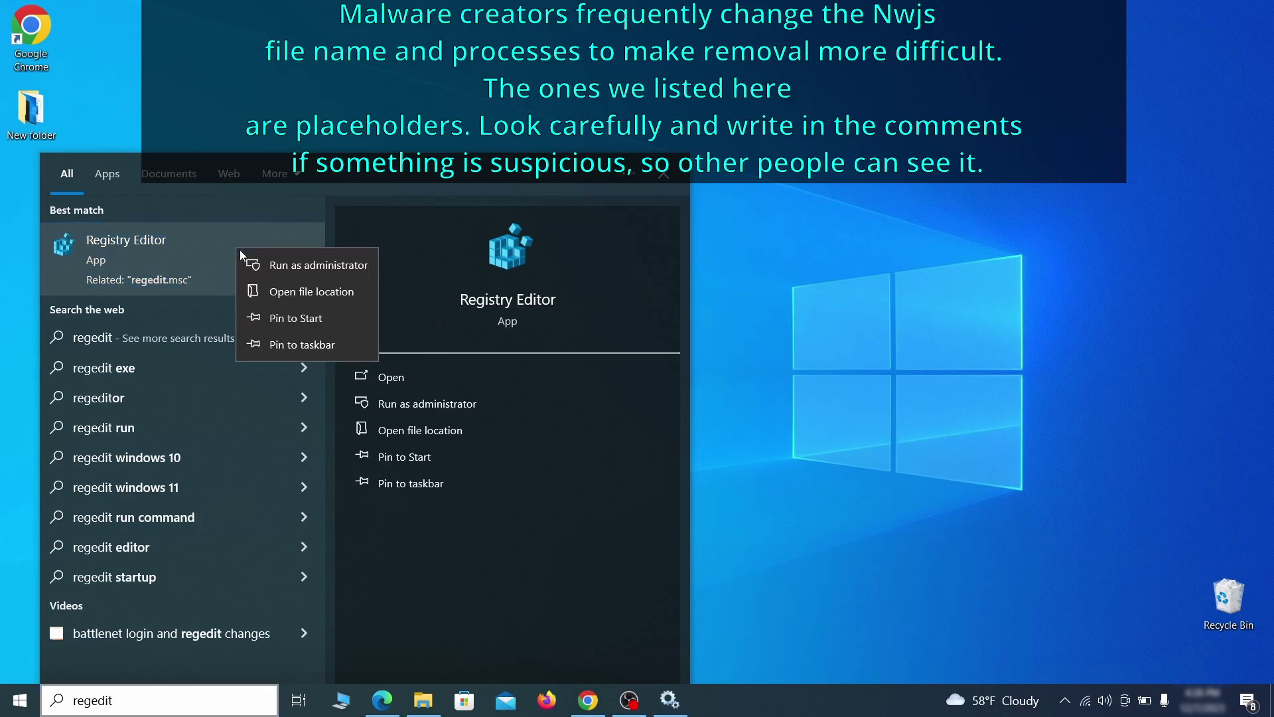
left_click(308, 268)
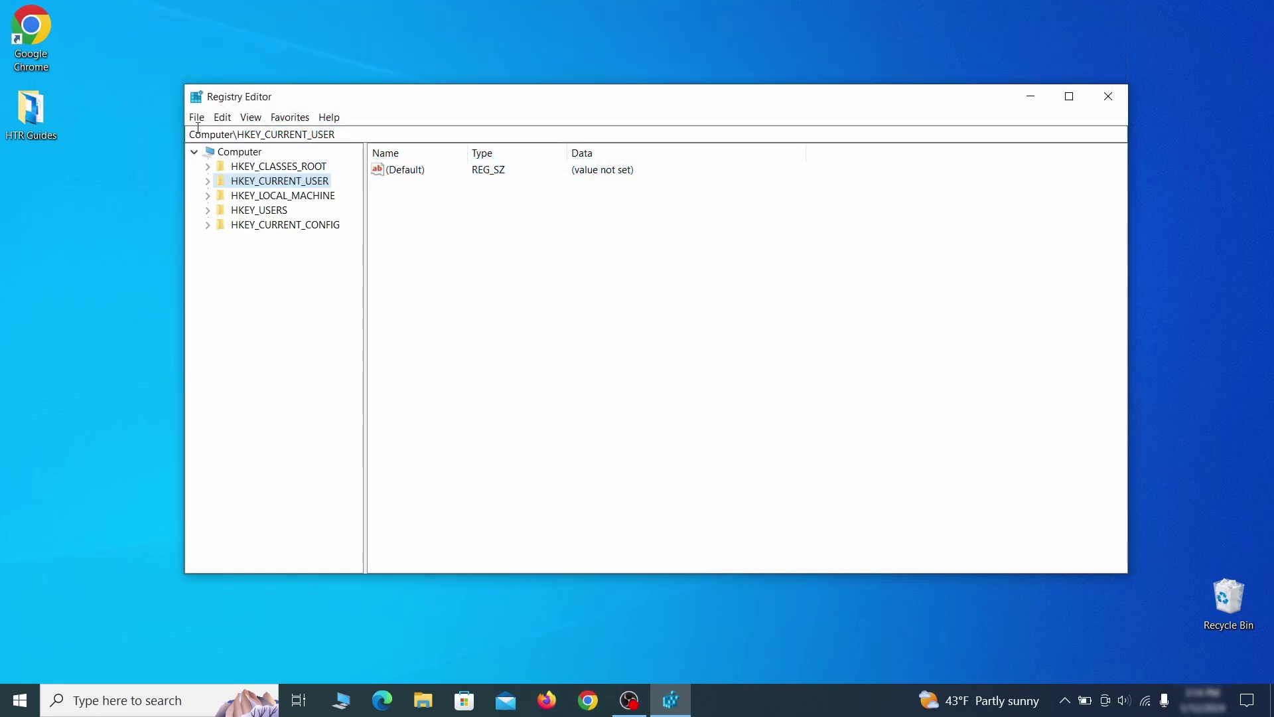
left_click(197, 117)
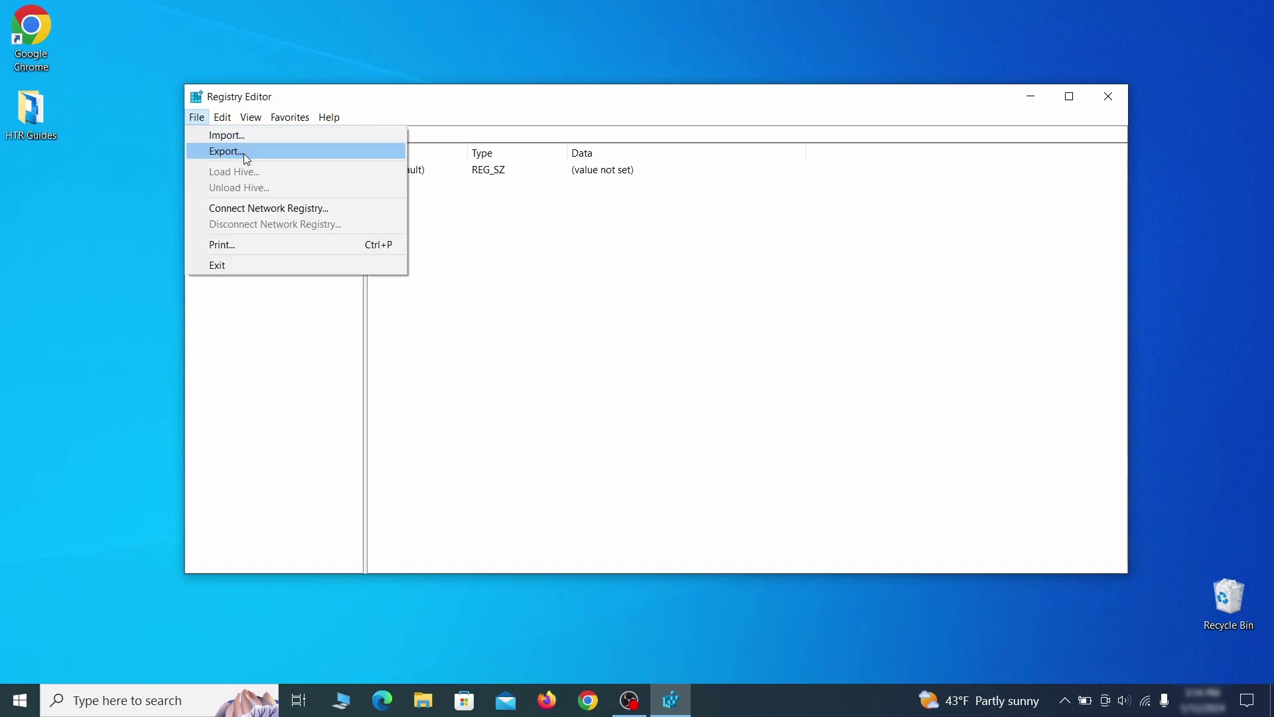
left_click(307, 153)
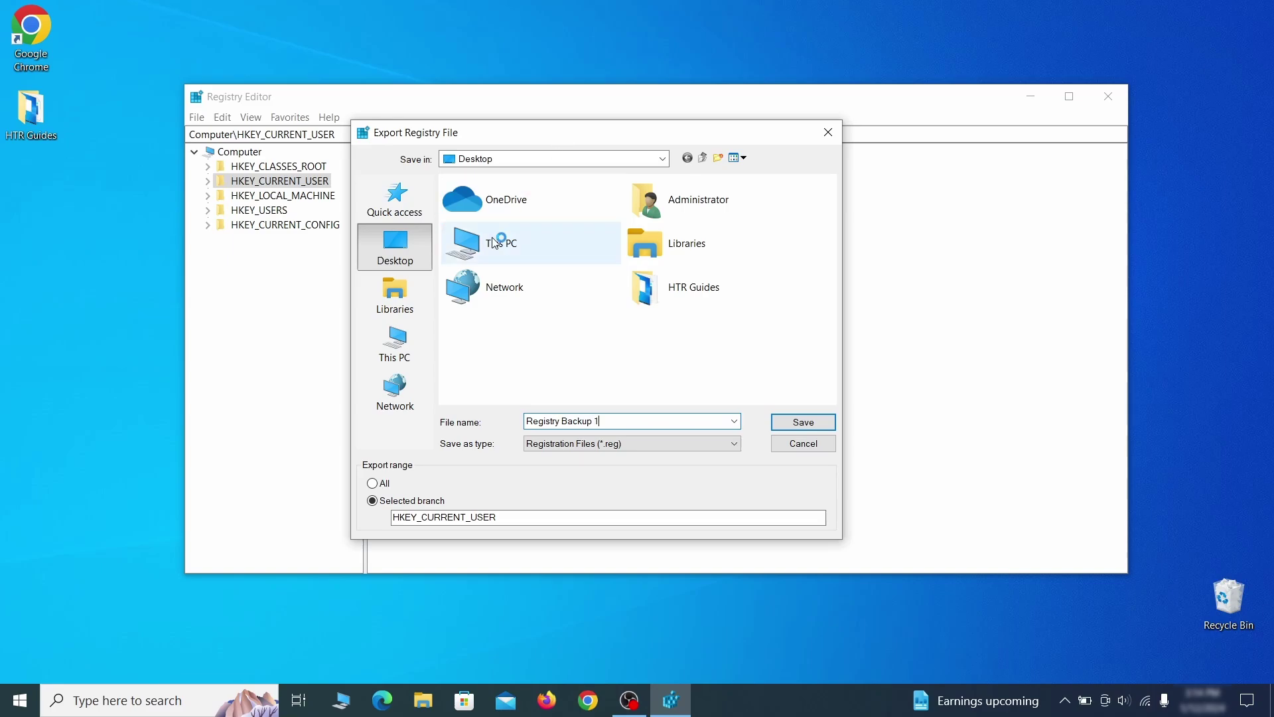
- Export the entire registry as Registry Backup 1, then pick that file under File > Import
left_click(372, 484)
key("Return")
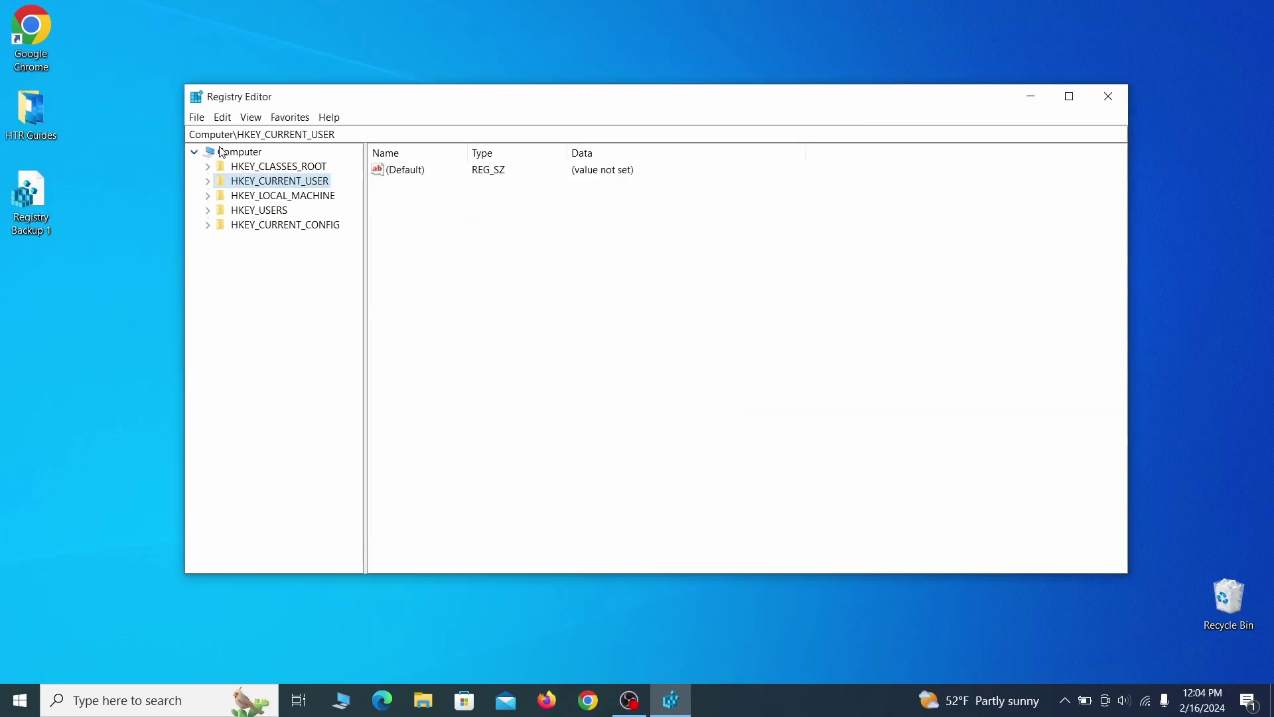
left_click(197, 117)
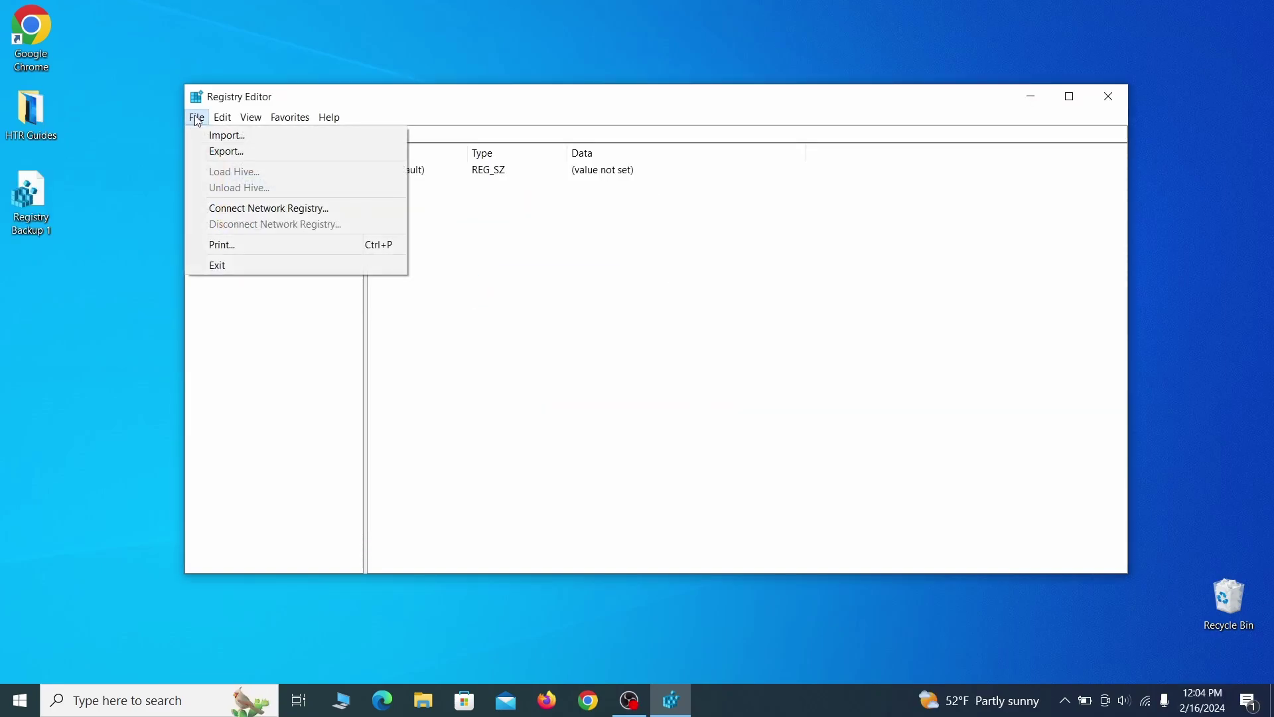
left_click(279, 144)
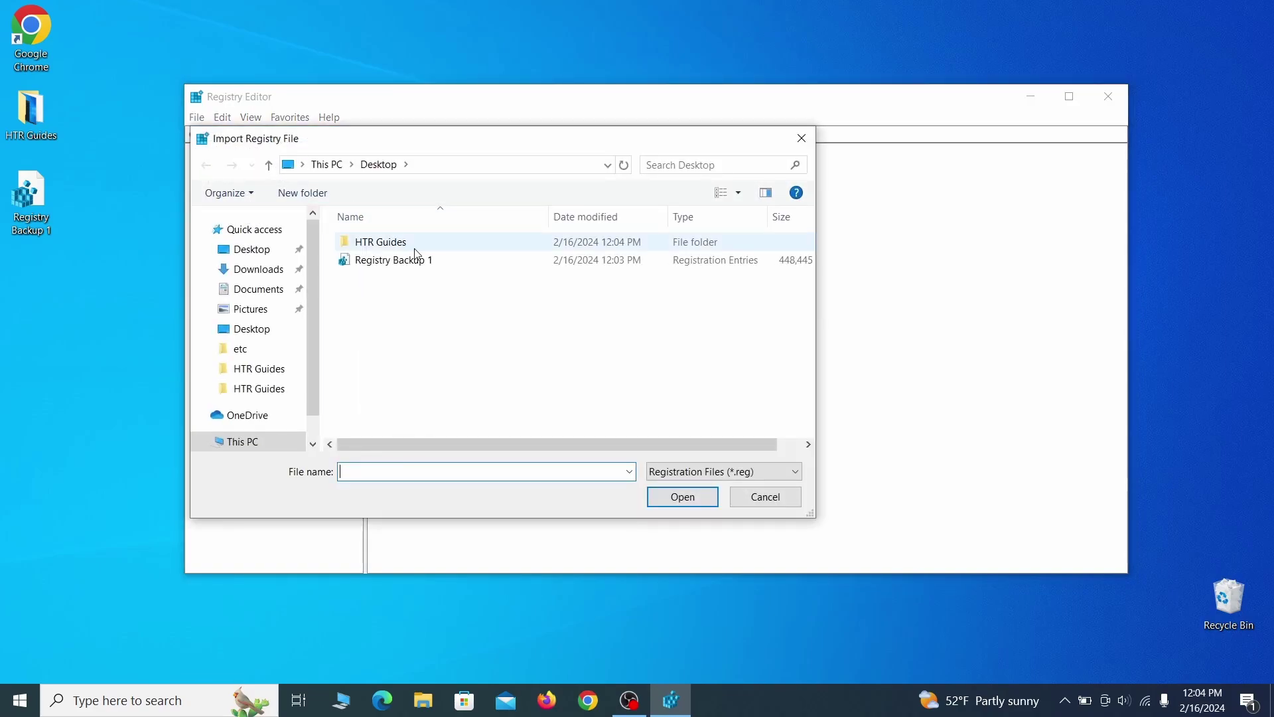
left_click(442, 266)
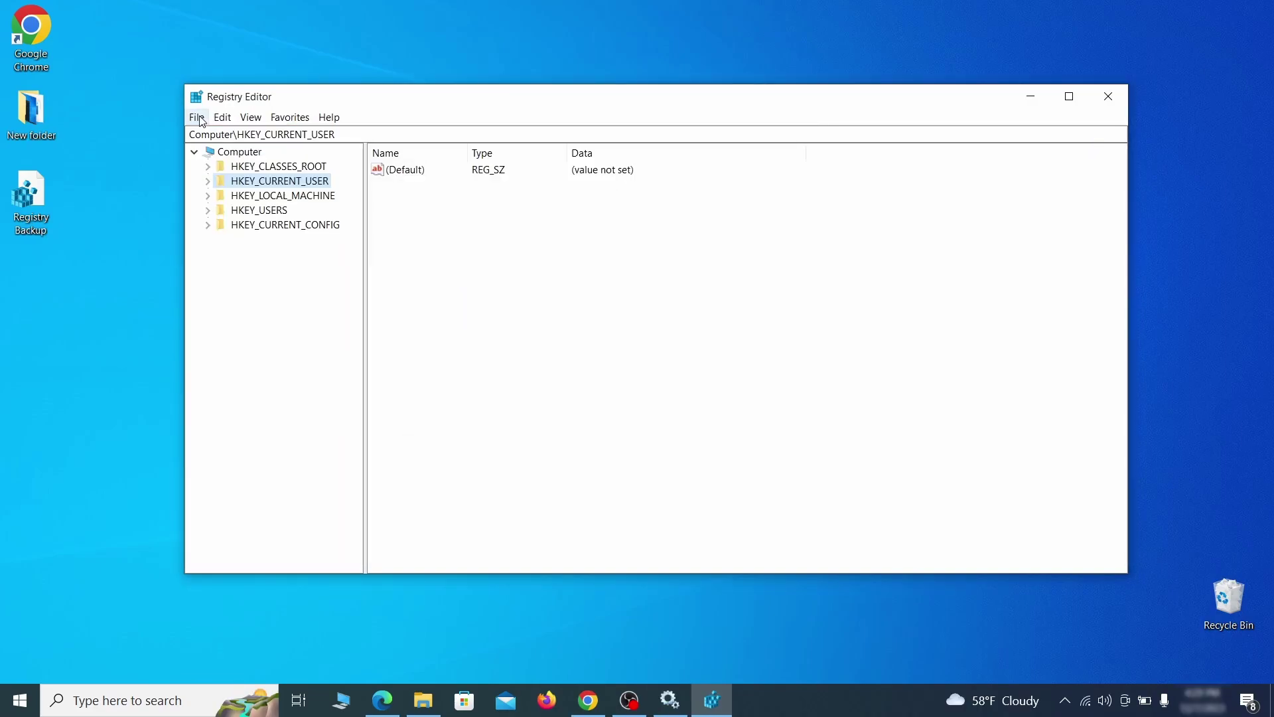
- Find 'Example Malware App' in the registry and select its Reopen key for deletion
left_click(201, 120)
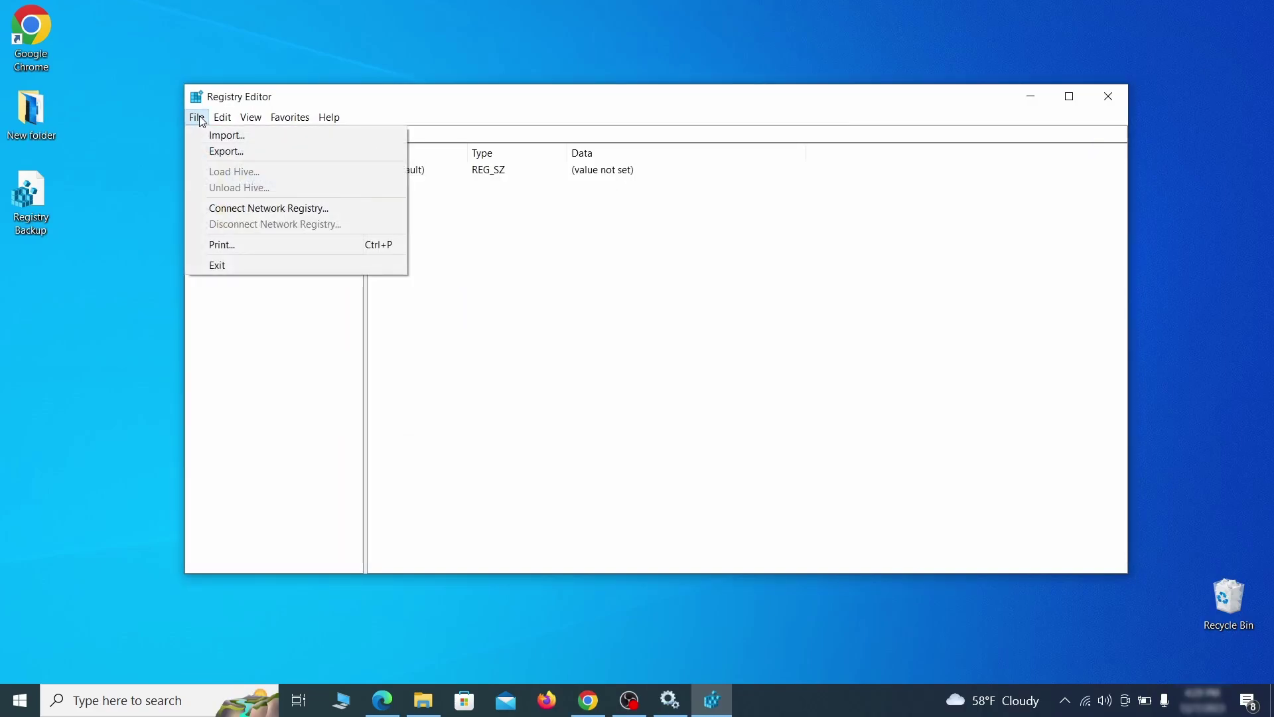
mouse_move(227, 121)
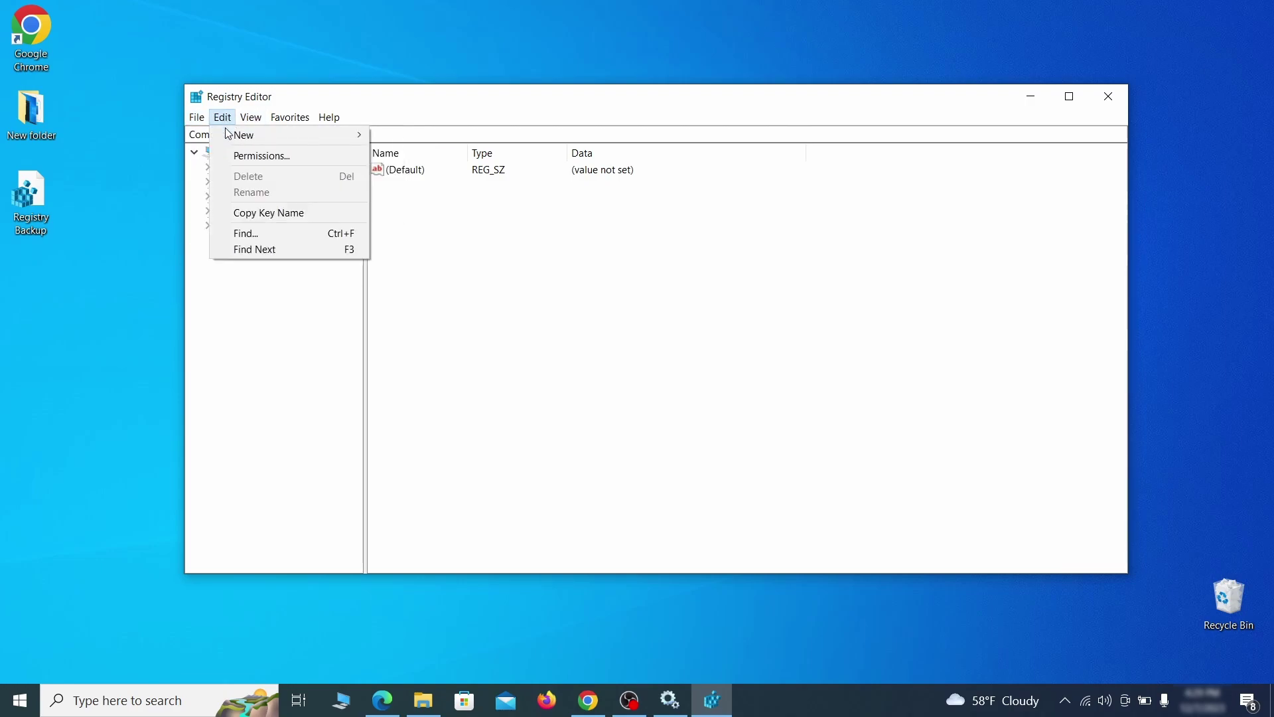
left_click(277, 234)
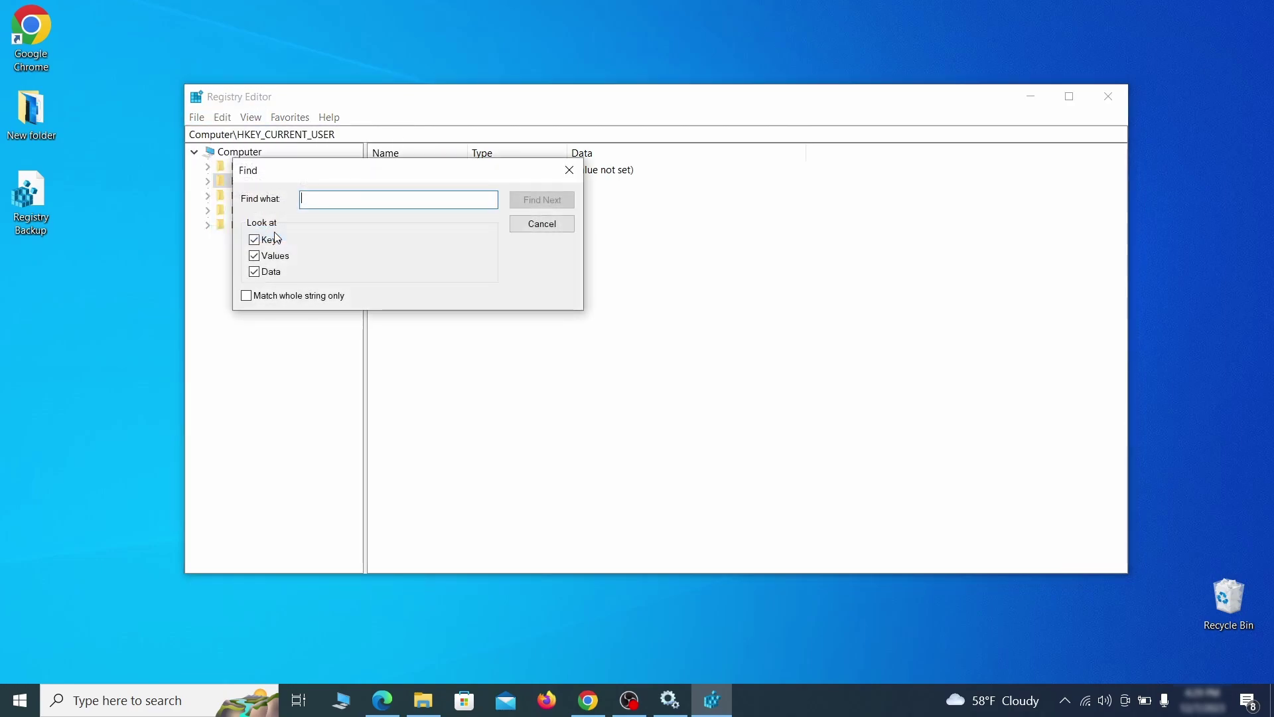
type("Example Malw")
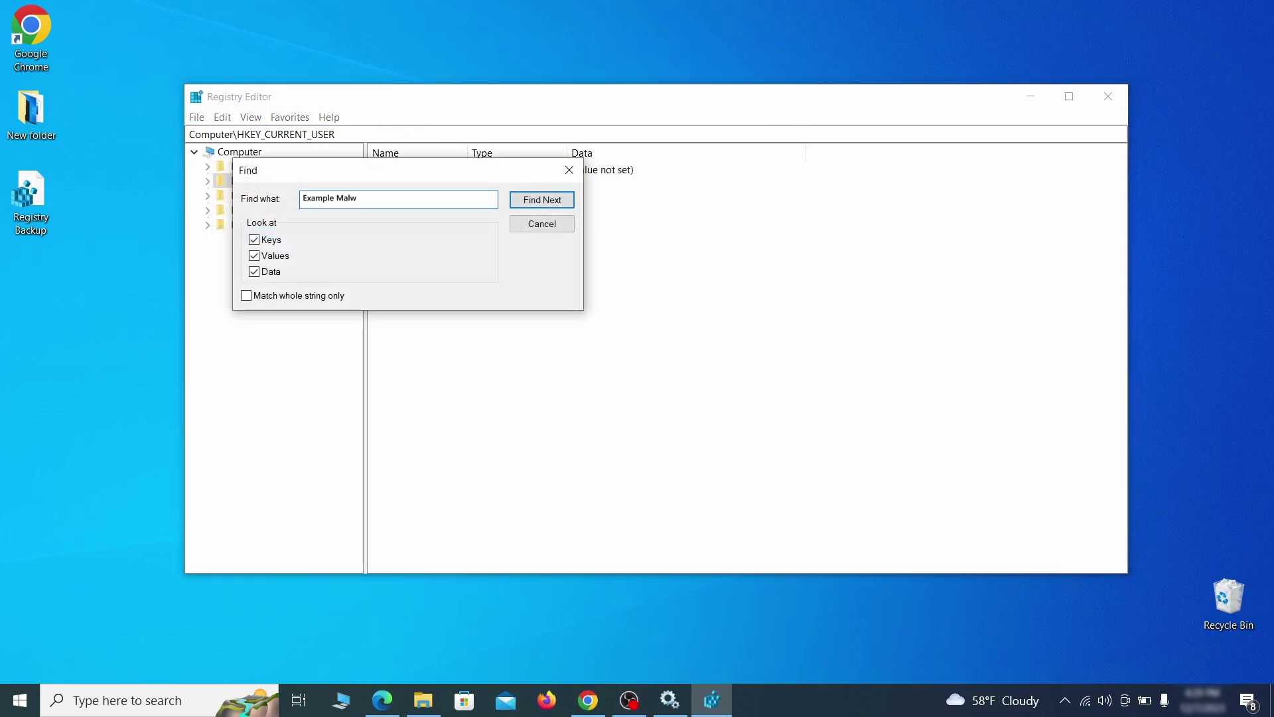
type("are App")
left_click(553, 204)
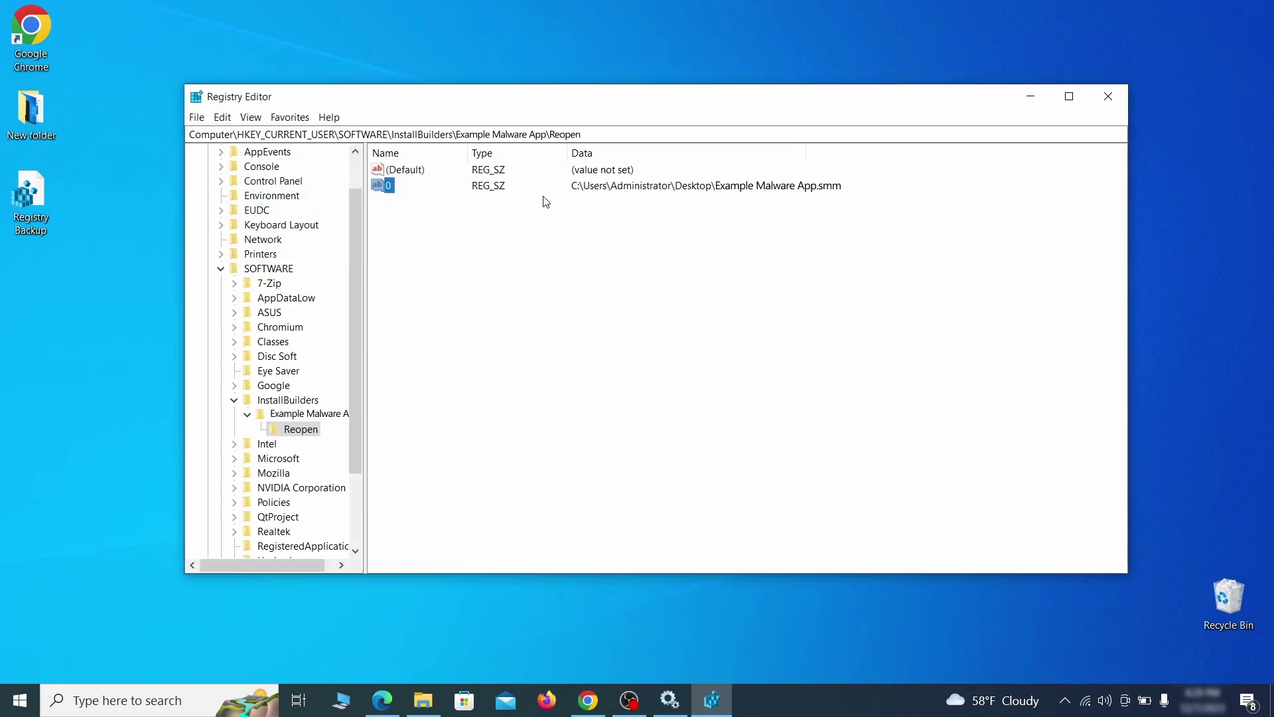
left_click(310, 432)
right_click(310, 436)
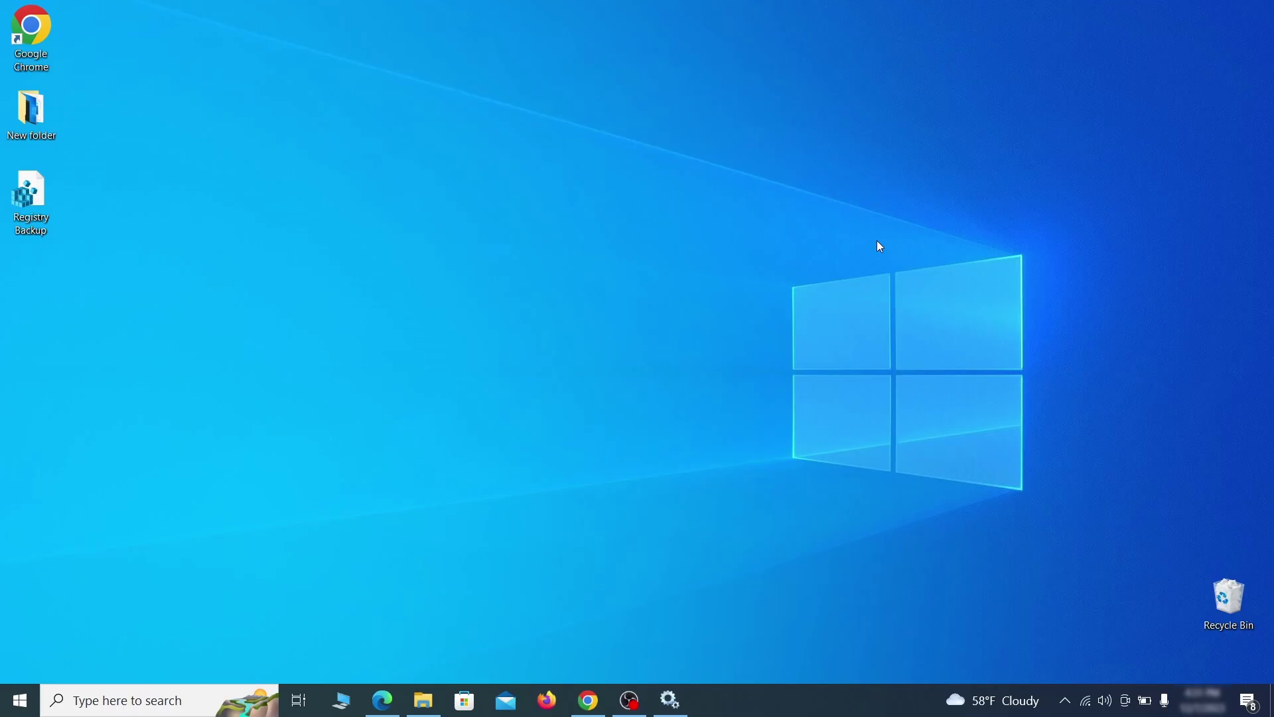
- Launch MRT from the Run box and complete a full scan, which finds no malicious software
key("super+r")
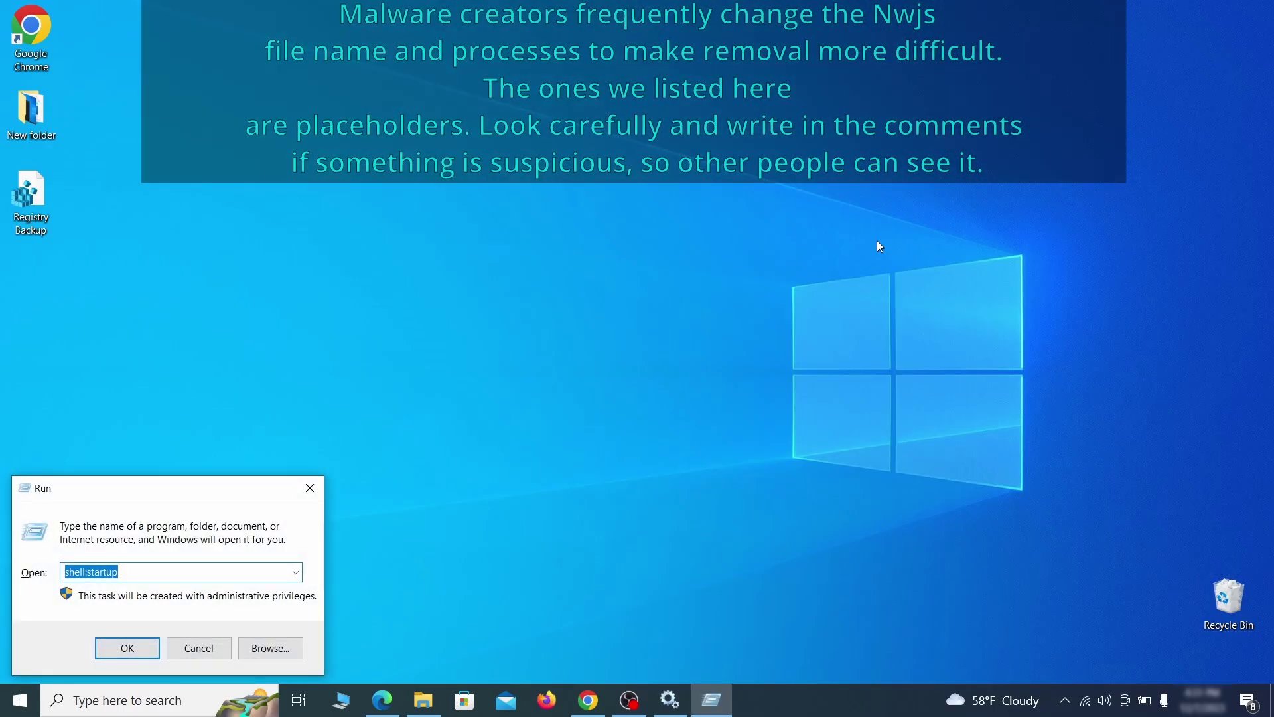
key("BackSpace")
type("M")
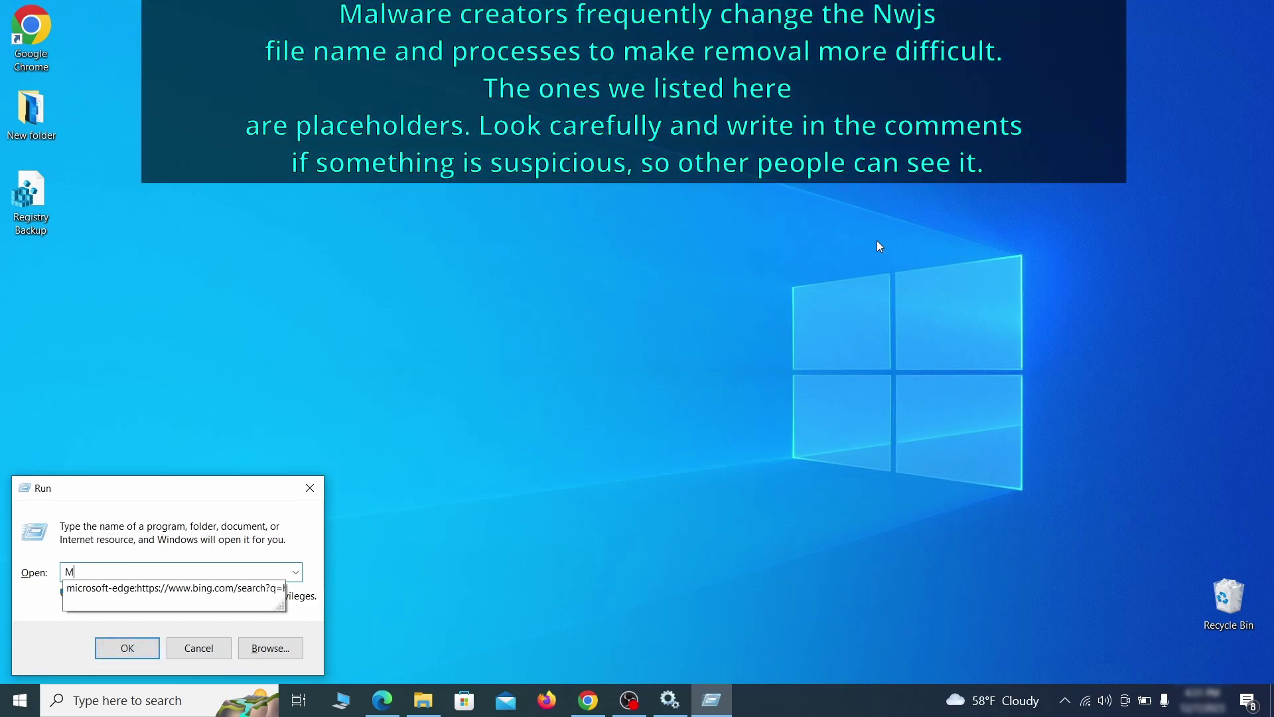
type("RT")
key("Return")
left_click(792, 467)
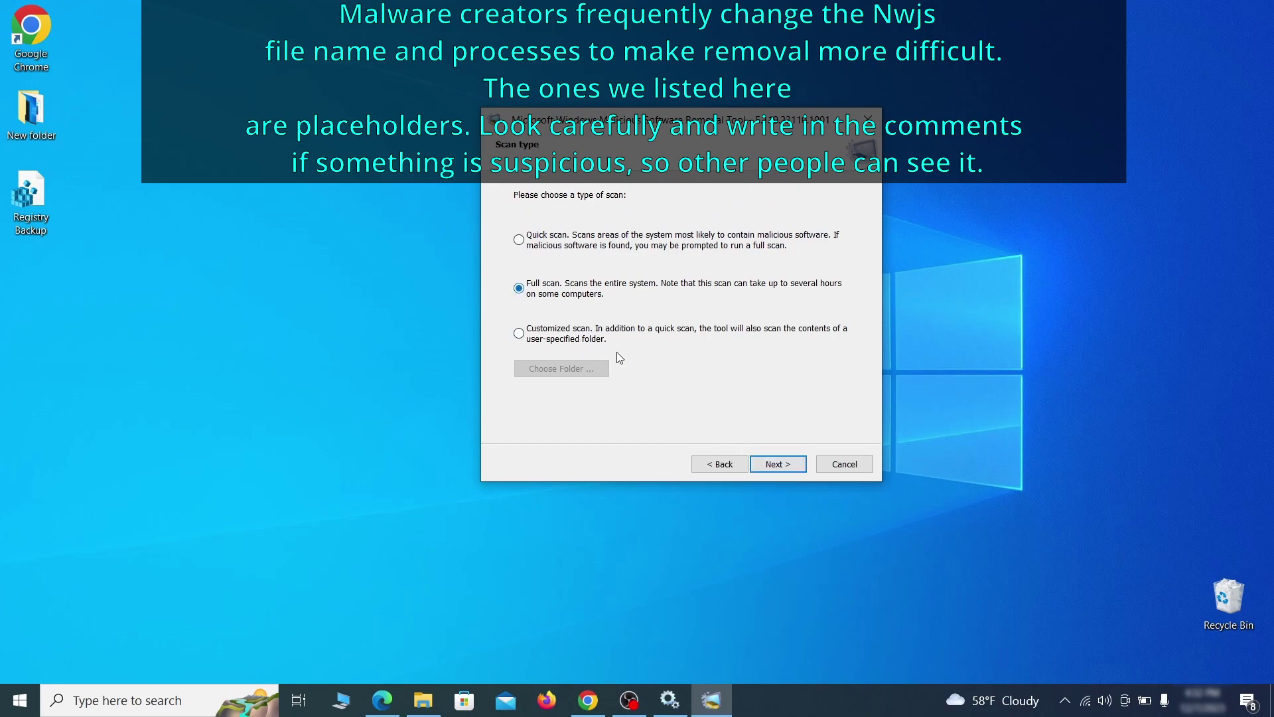
left_click(793, 468)
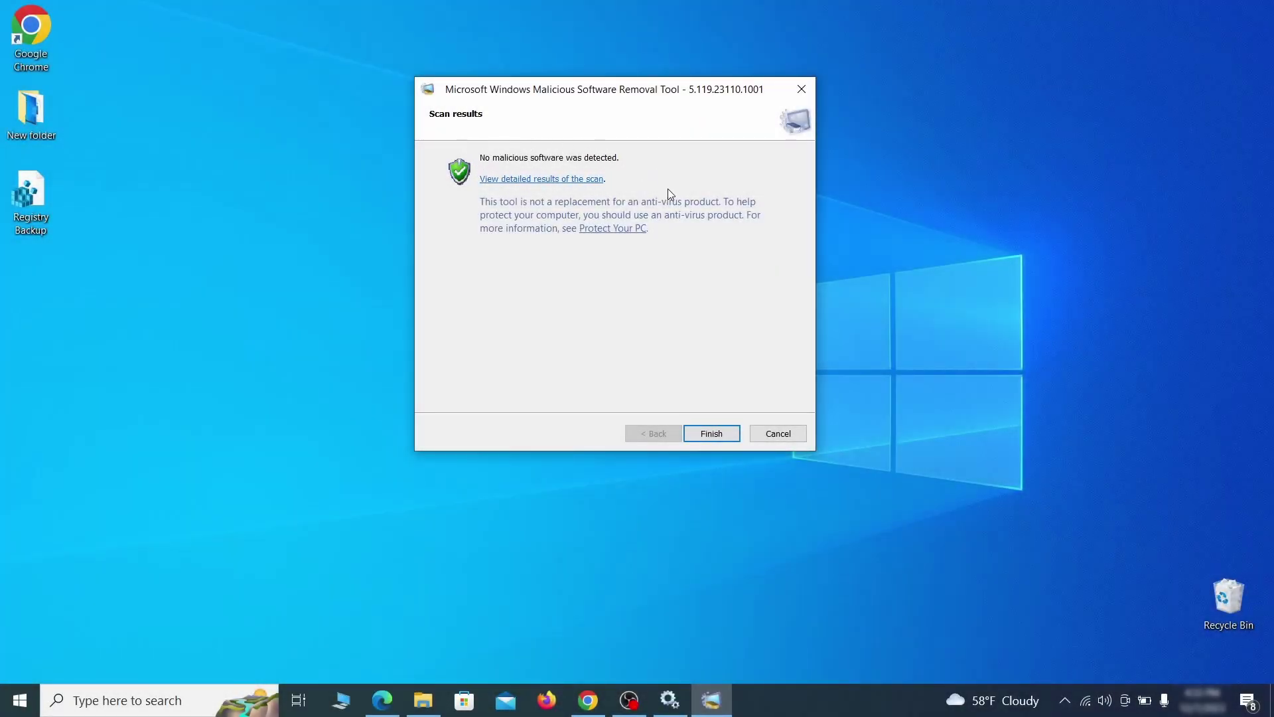
left_click(712, 434)
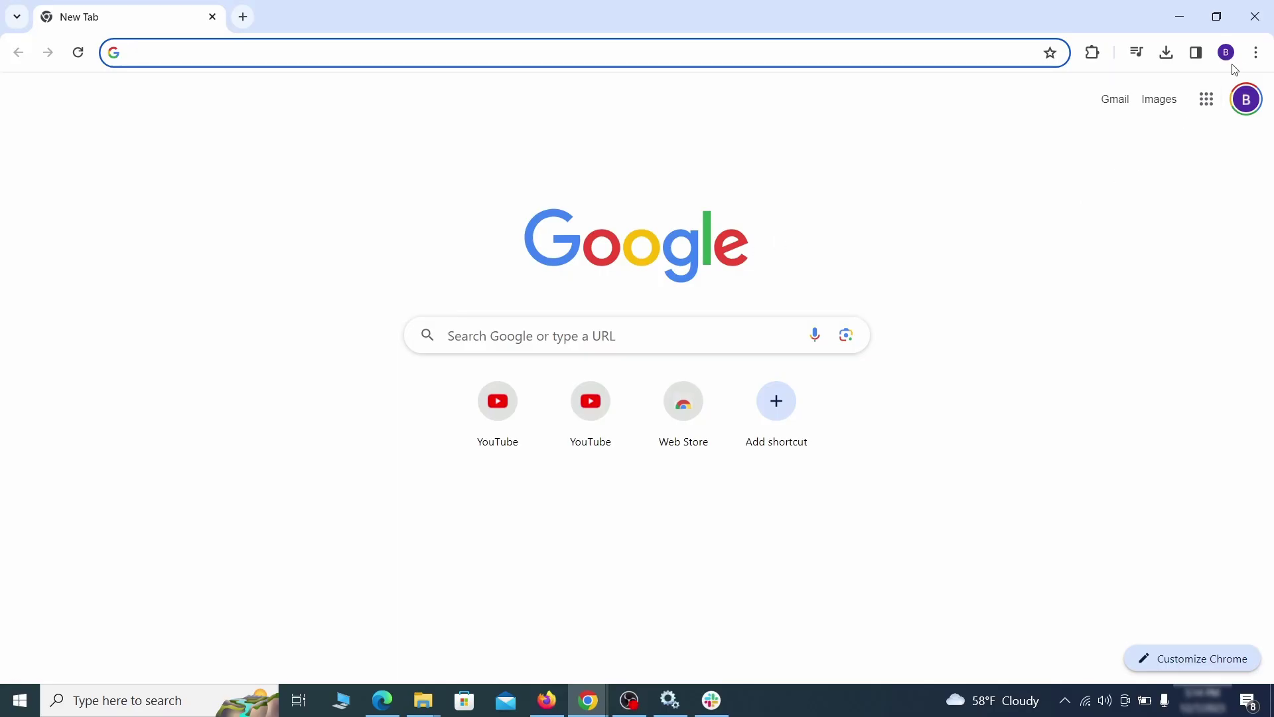
- Disable the Add to Zola Button extension on Chrome's Extensions page and request its removal
left_click(1256, 52)
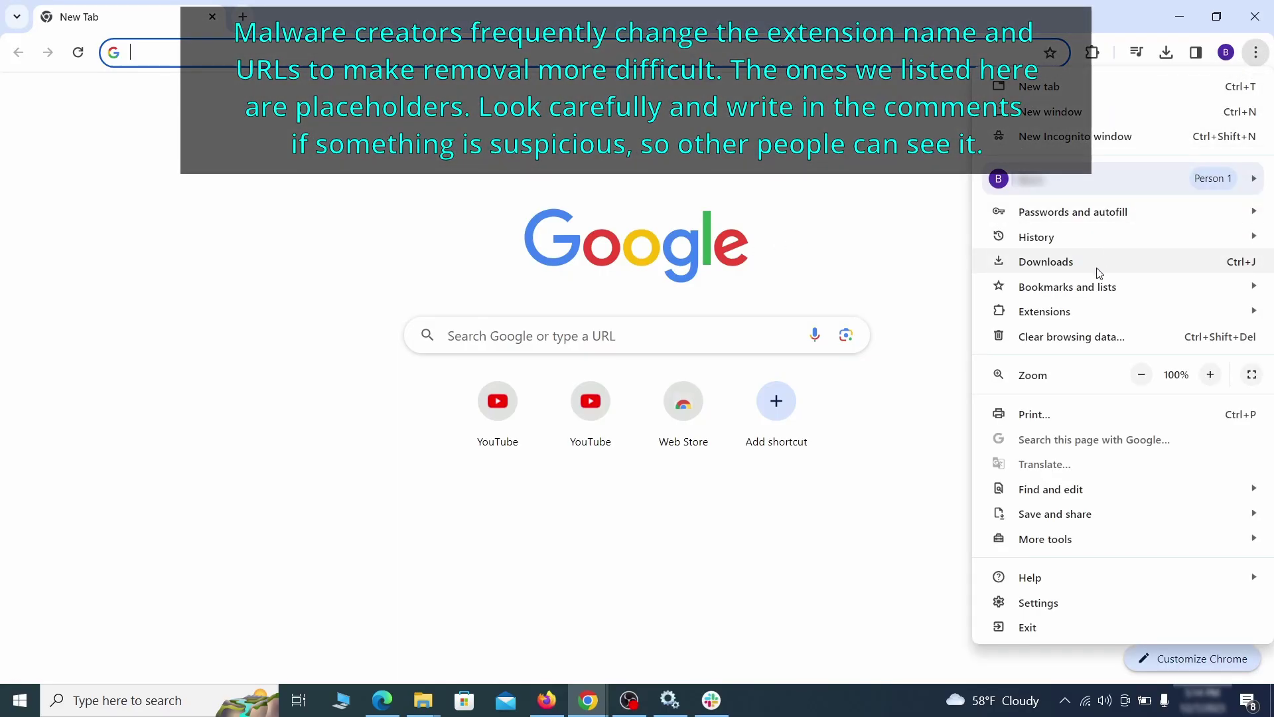
mouse_move(1062, 312)
left_click(935, 316)
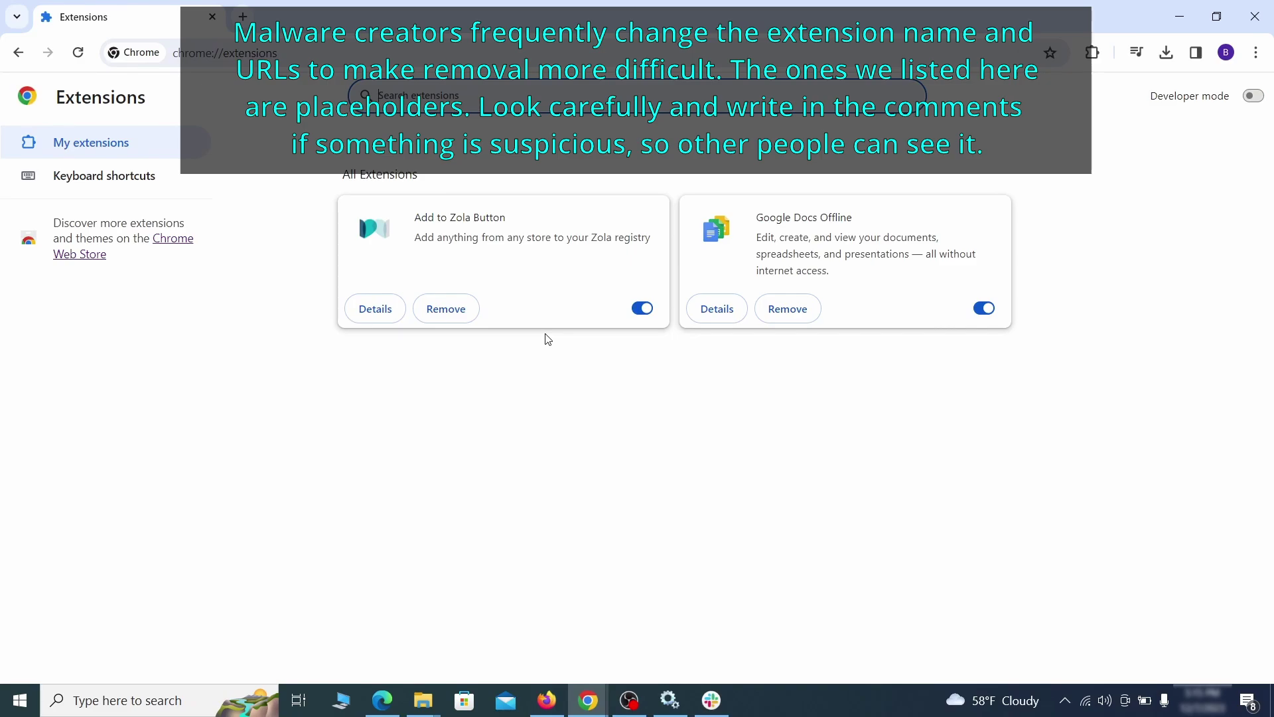
left_click(635, 310)
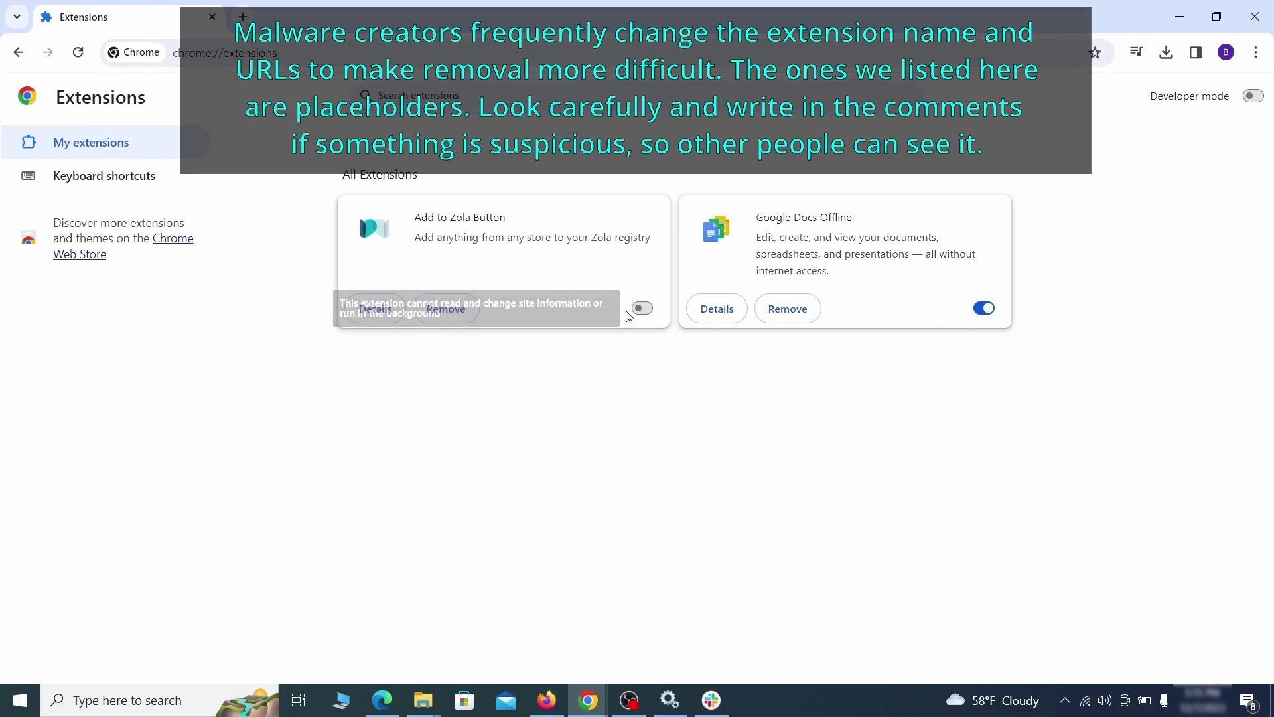
left_click(462, 315)
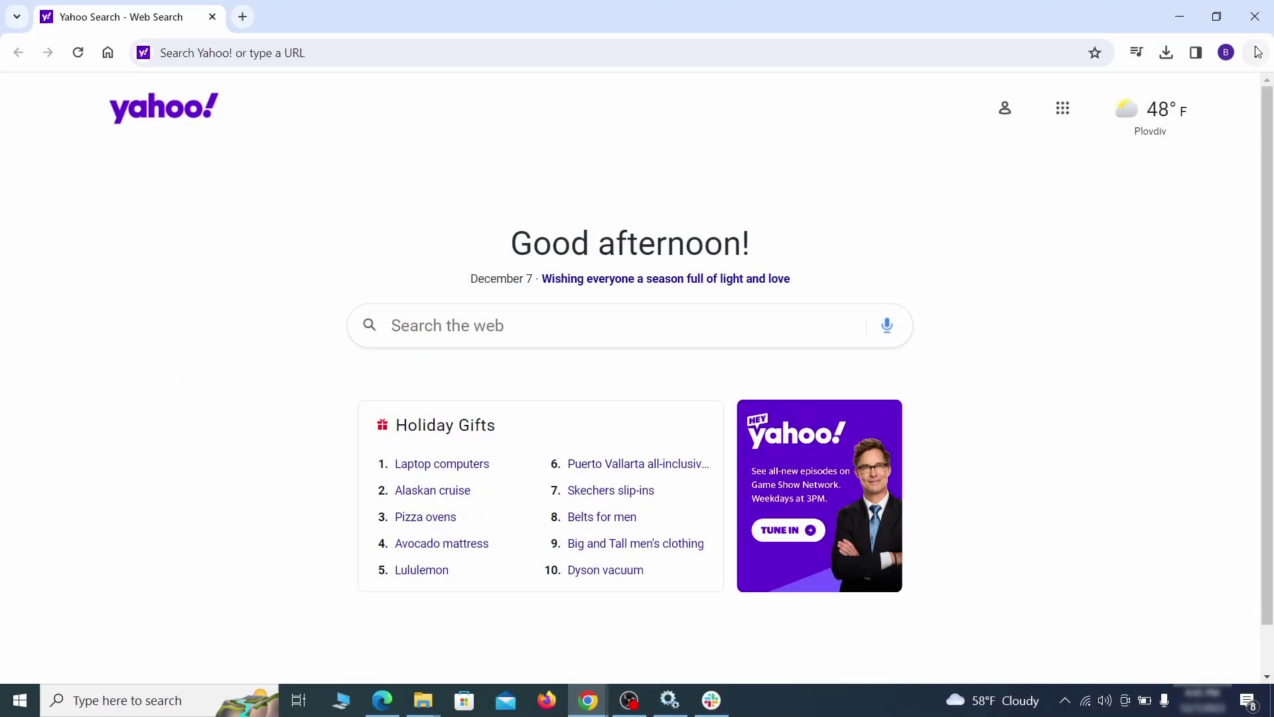
- Open Chrome's Privacy and security settings and the Clear browsing data dialog
left_click(1256, 52)
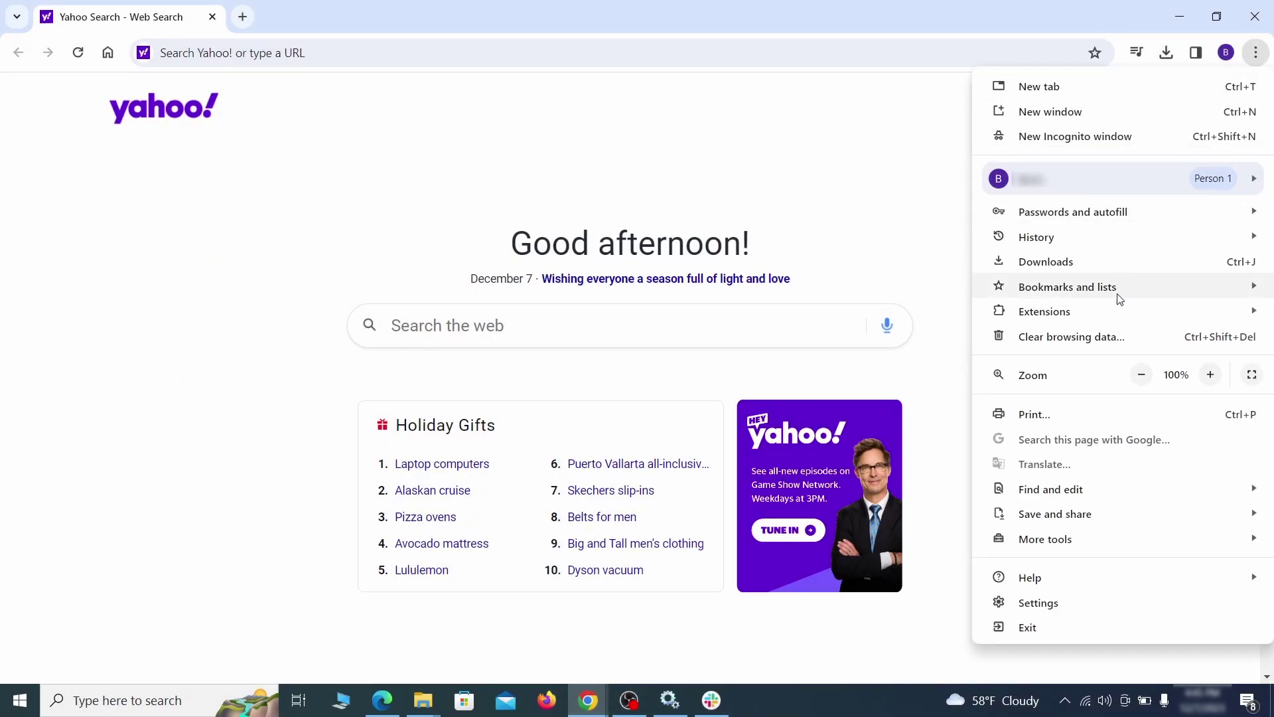
left_click(1047, 600)
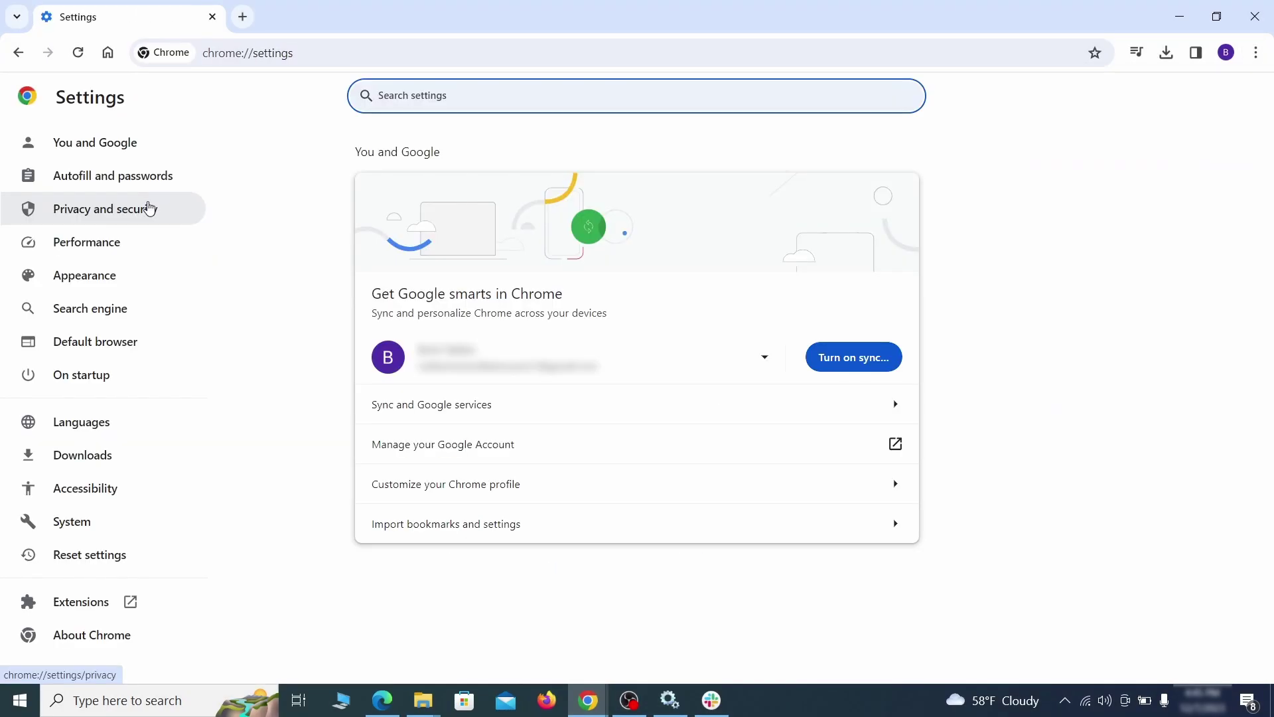
left_click(150, 208)
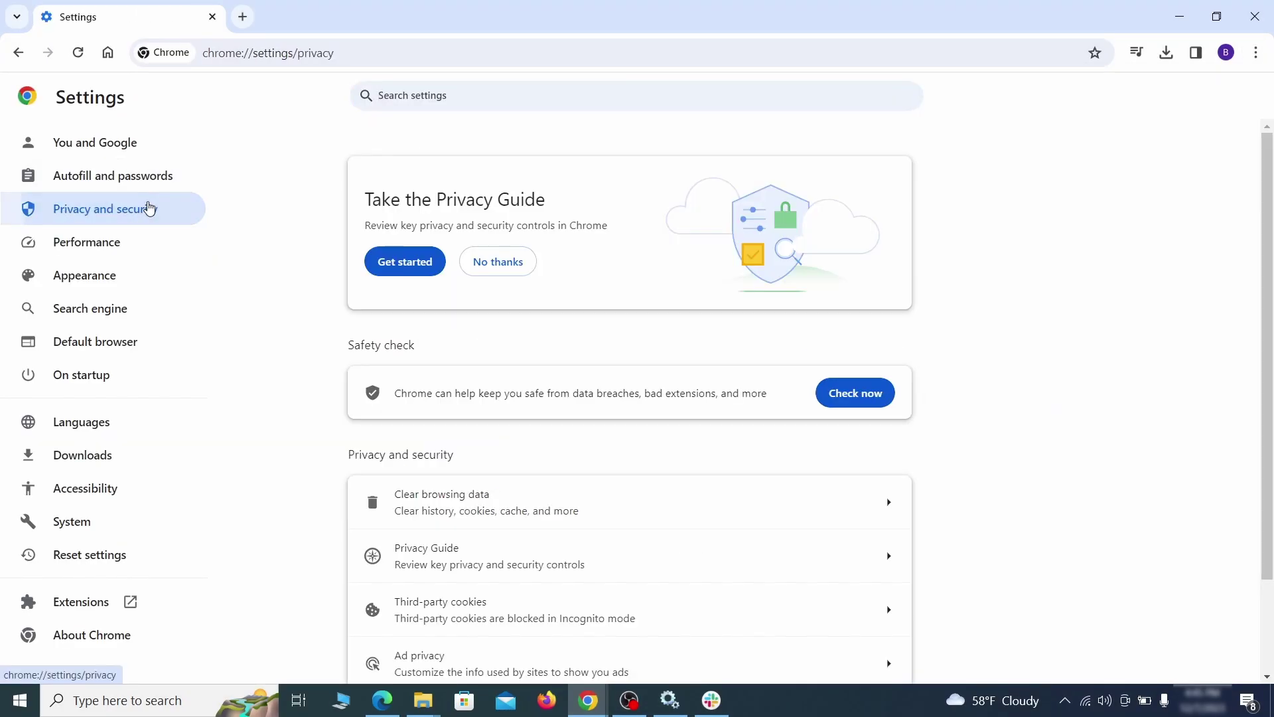
scroll(1012, 432, "down", 1)
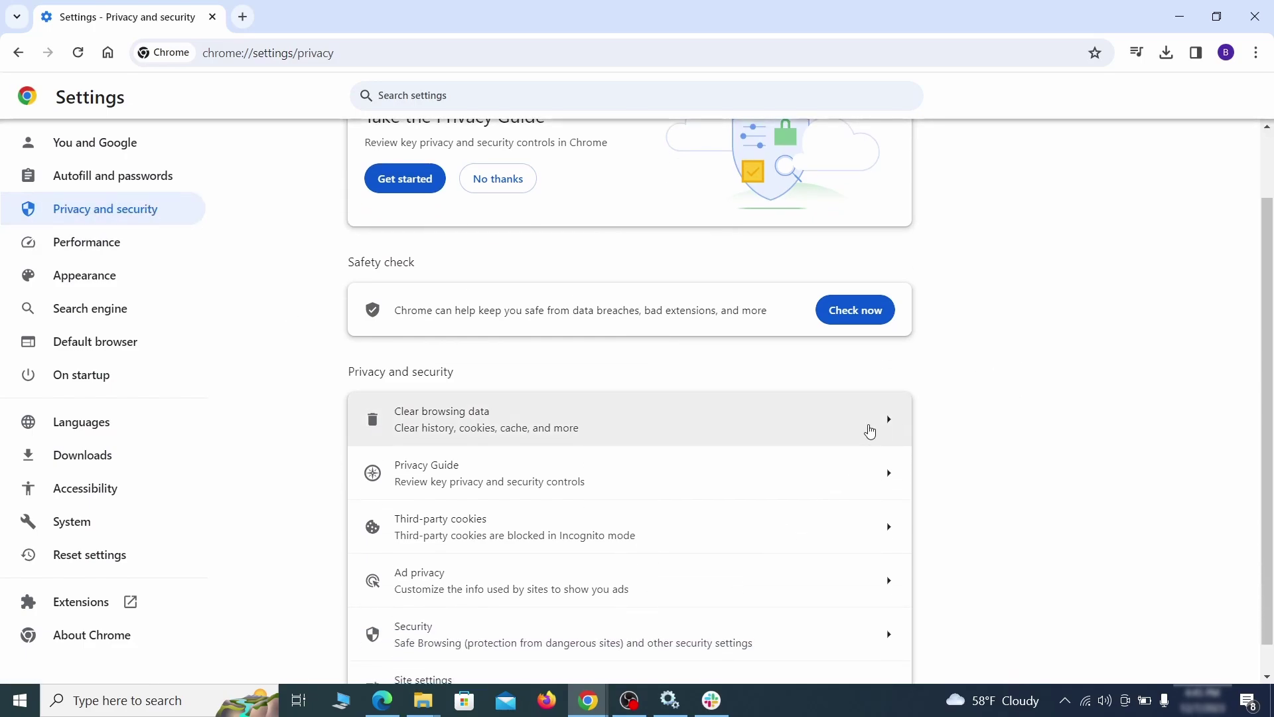
left_click(832, 428)
- On the Advanced list, add Autofill, Site settings and Hosted app data, then clear the data
left_click(583, 238)
left_click(710, 239)
scroll(642, 378, "down", 3)
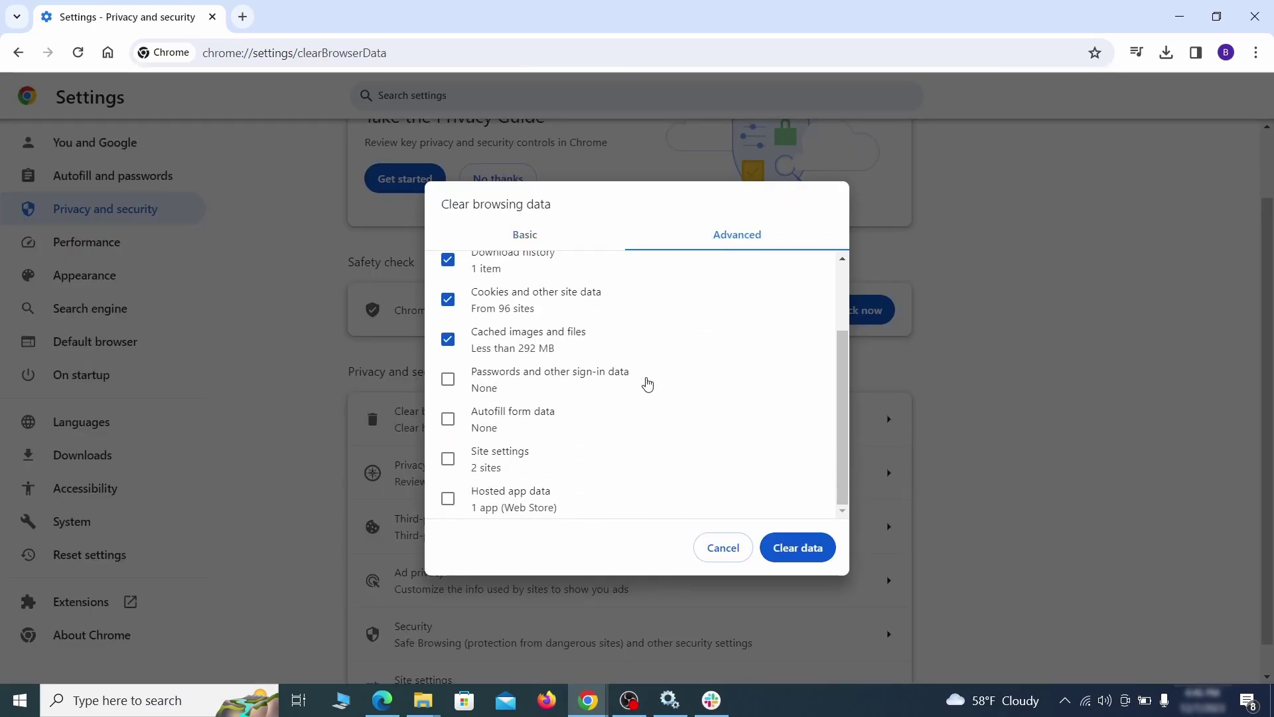
left_click(448, 421)
left_click(447, 458)
left_click(449, 498)
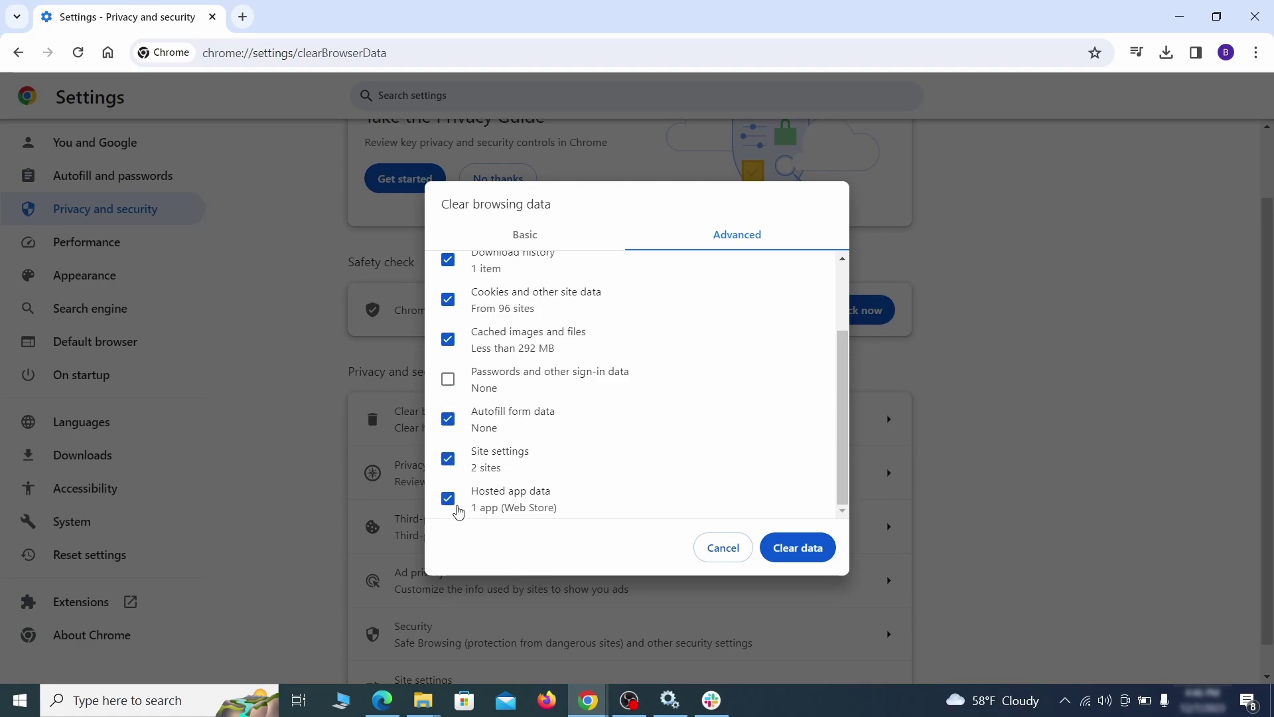
left_click(798, 548)
- Review the Location, Camera and Notifications permissions in Site settings
scroll(956, 436, "down", 1)
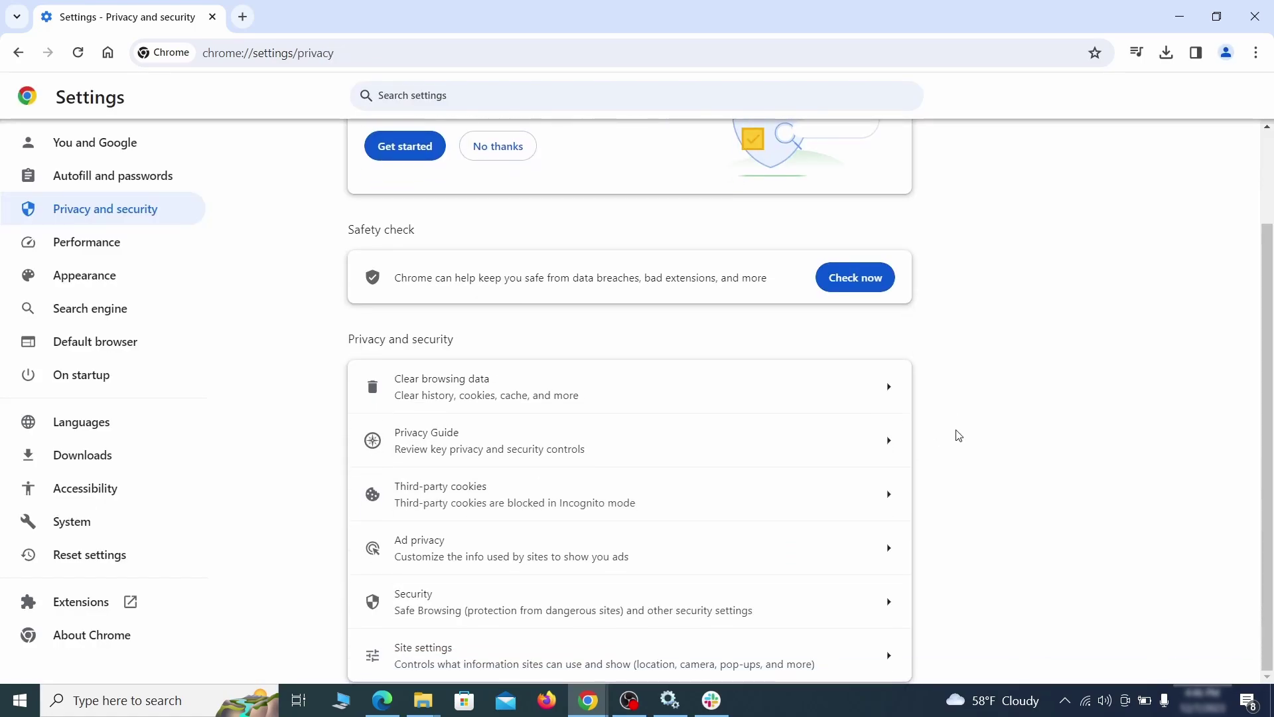
left_click(620, 650)
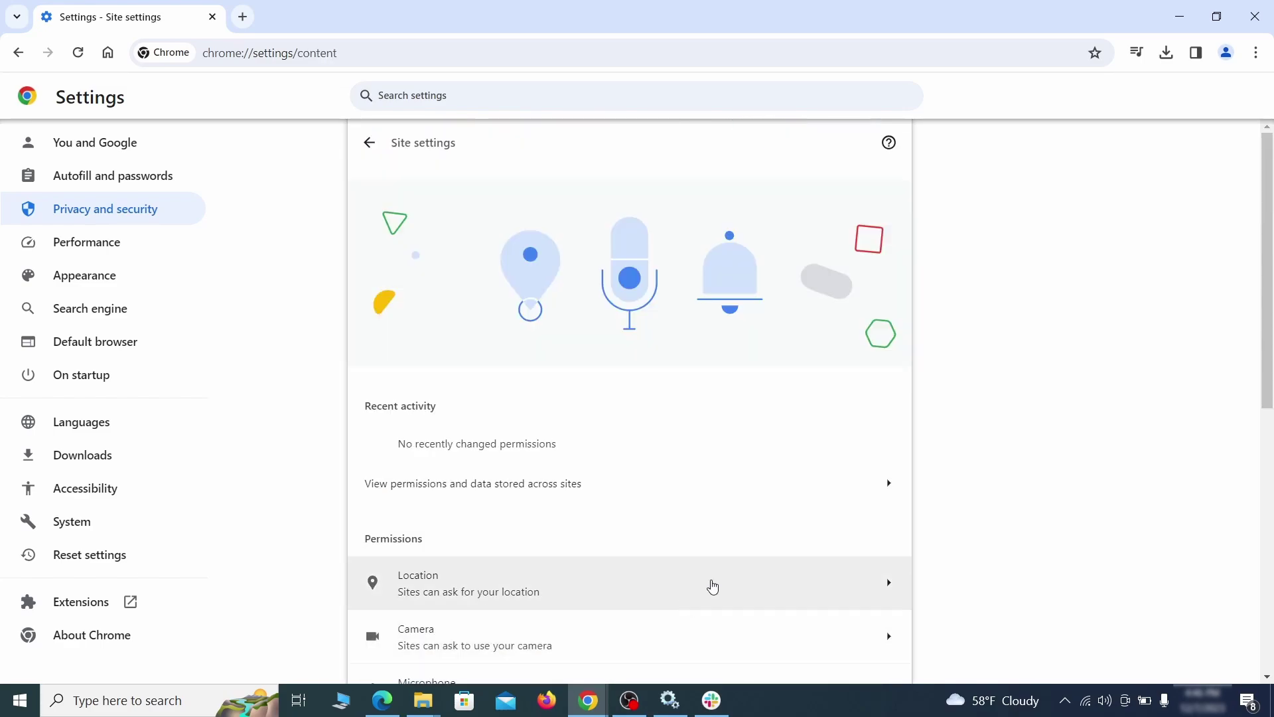
scroll(914, 404, "down", 5)
scroll(938, 381, "down", 1)
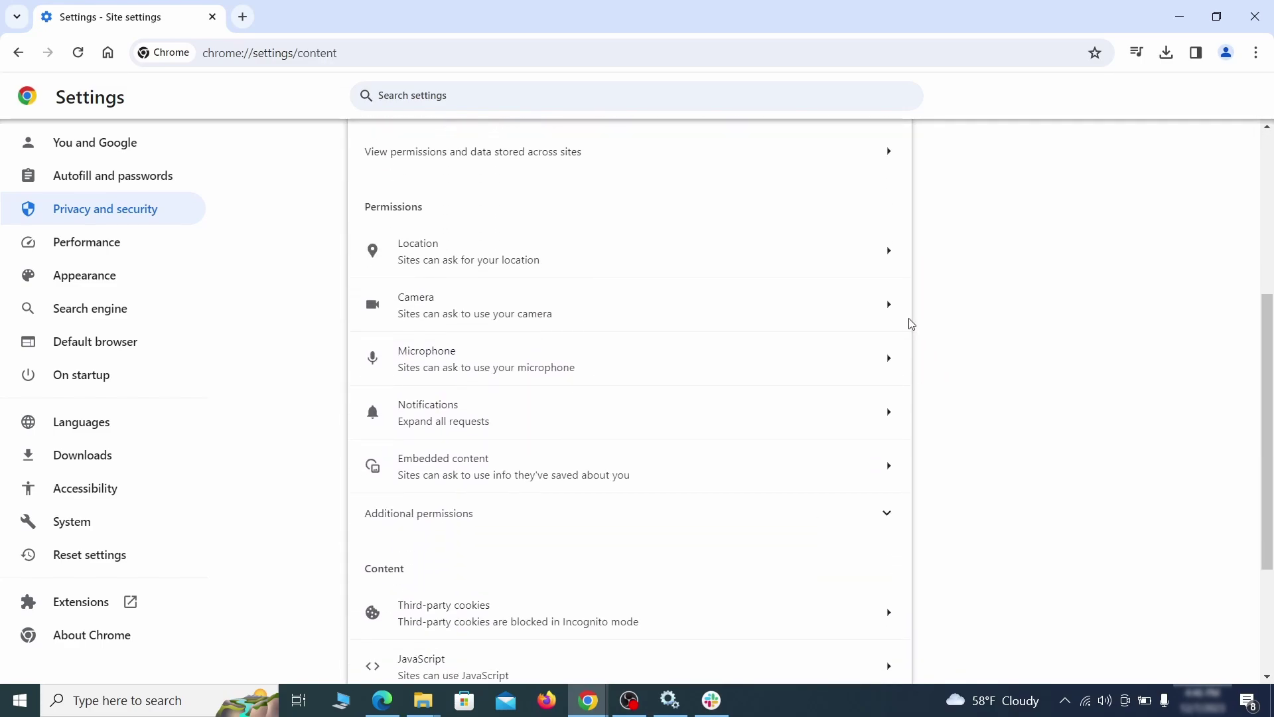
left_click(694, 233)
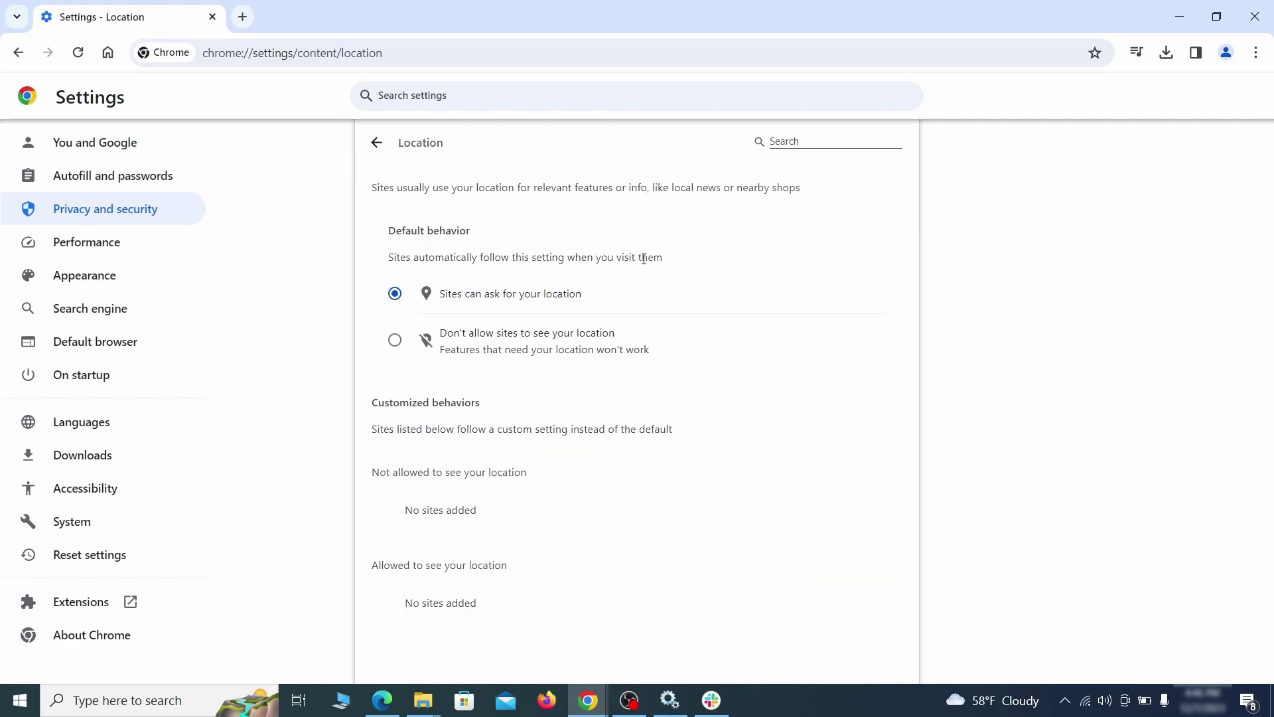
left_click(18, 52)
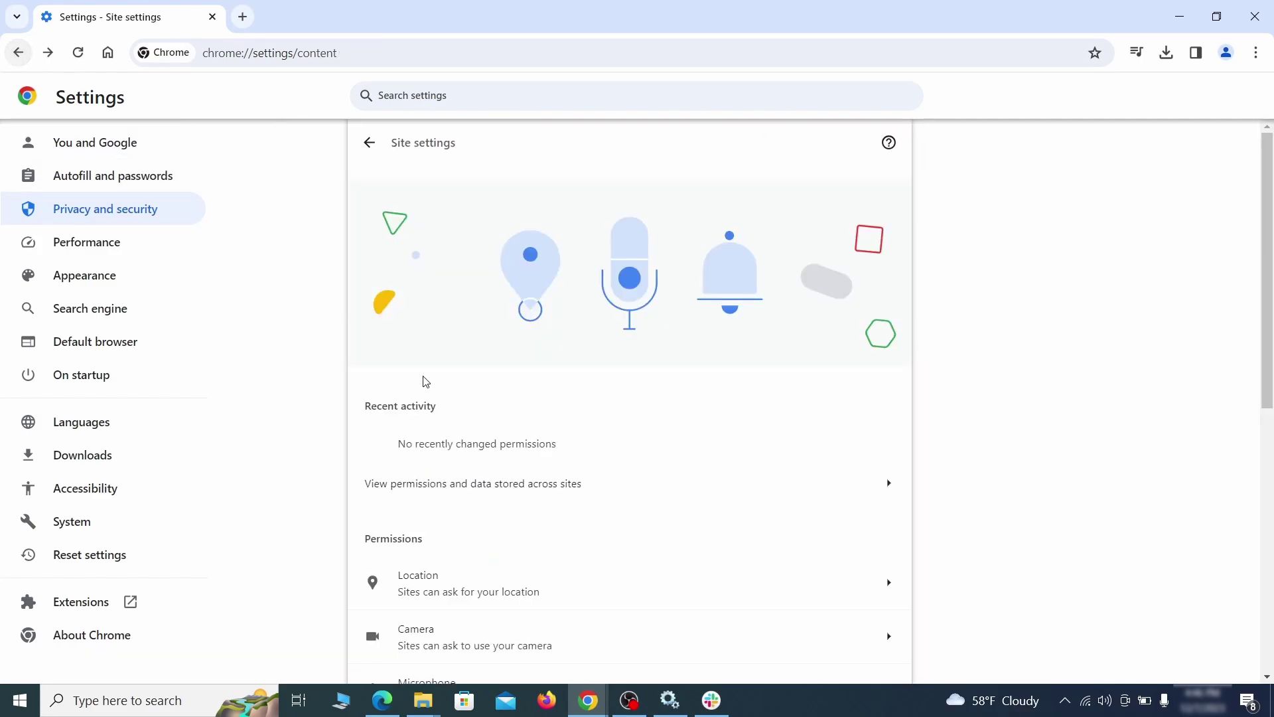
left_click(506, 310)
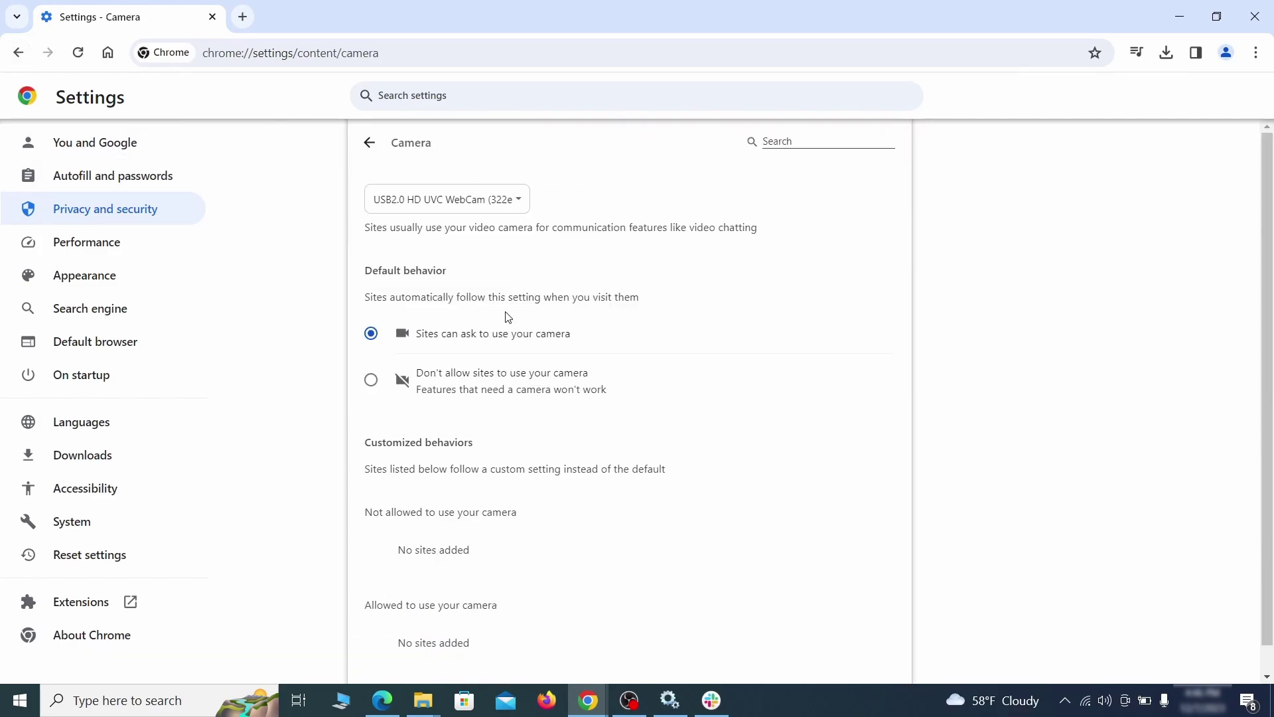
scroll(327, 433, "down", 1)
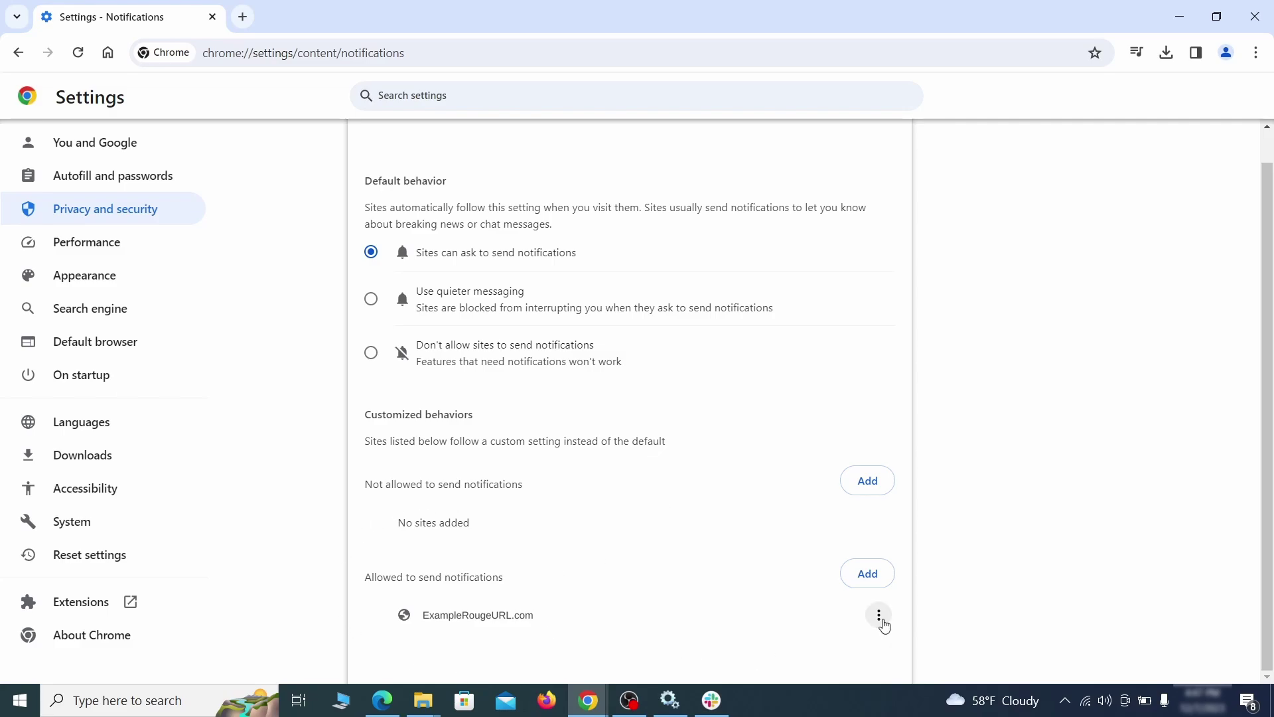
left_click(879, 615)
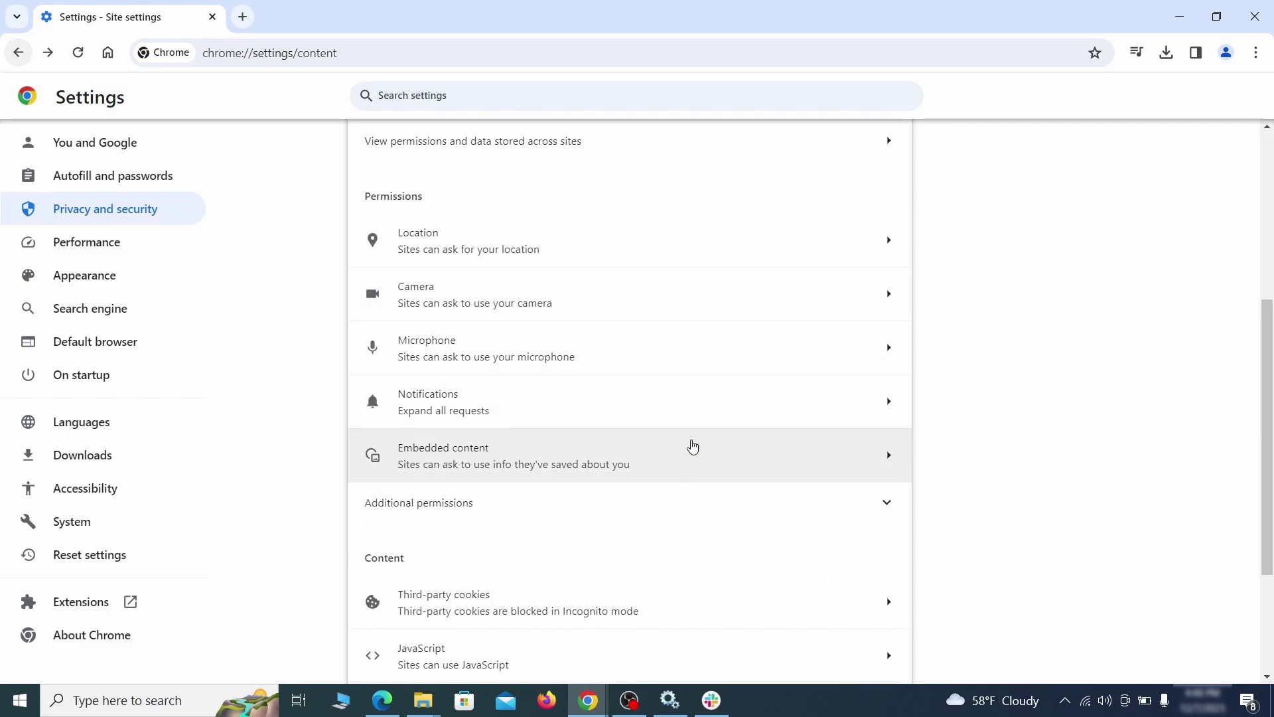
- Delete ExampleRougeURL.com from the sites allowed to use third-party cookies
scroll(688, 447, "down", 3)
left_click(686, 449)
scroll(702, 491, "down", 5)
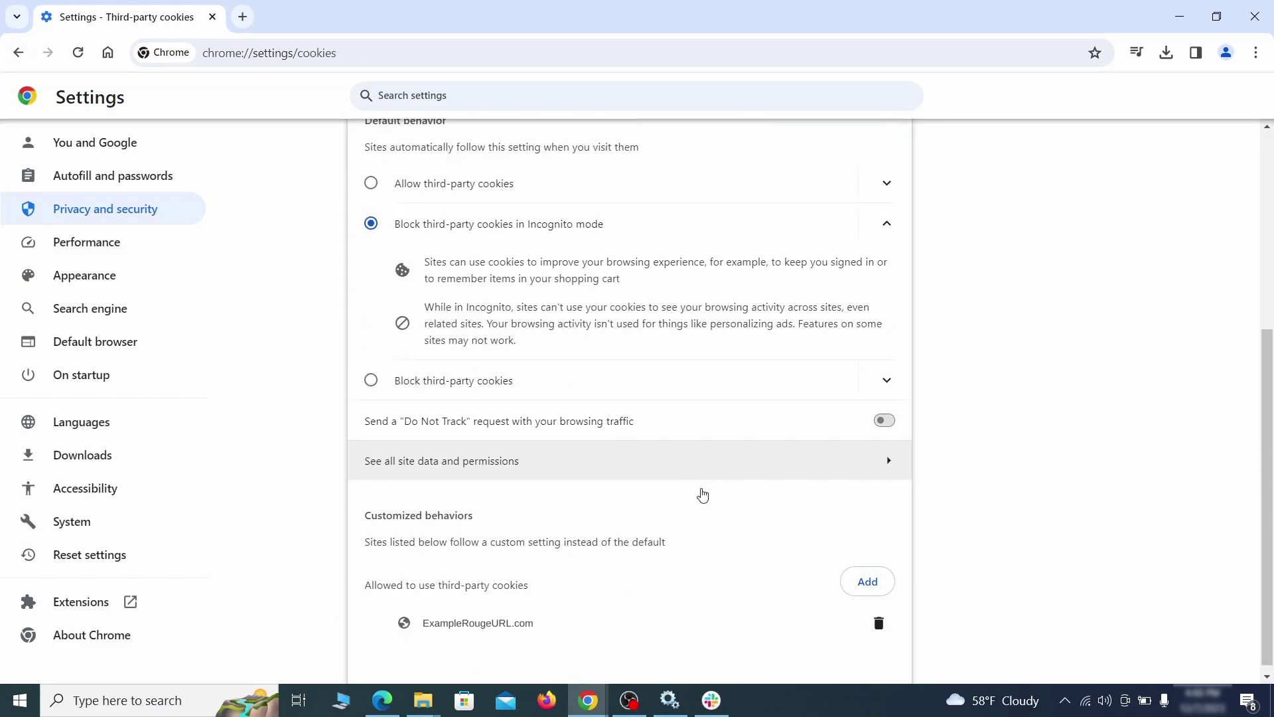
left_click(886, 631)
key("alt+Left")
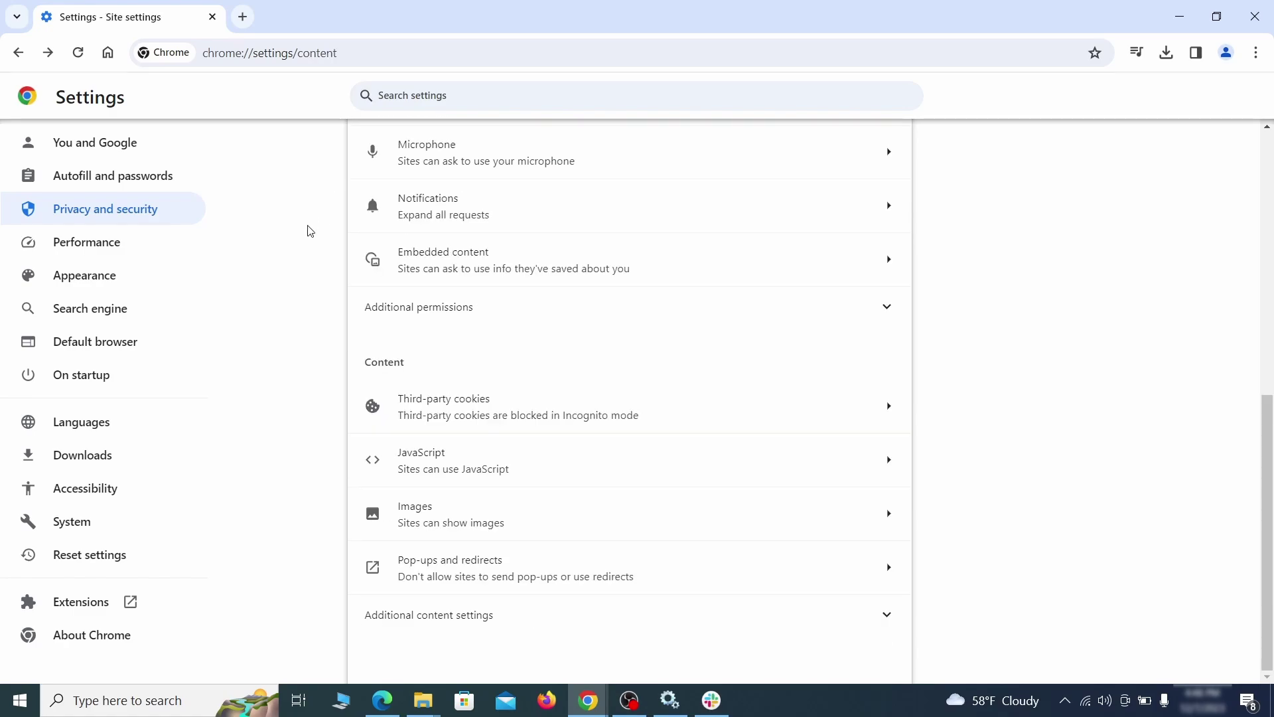
- Clear the ExampleRougeURL.com home page address and turn off Show home button
left_click(173, 278)
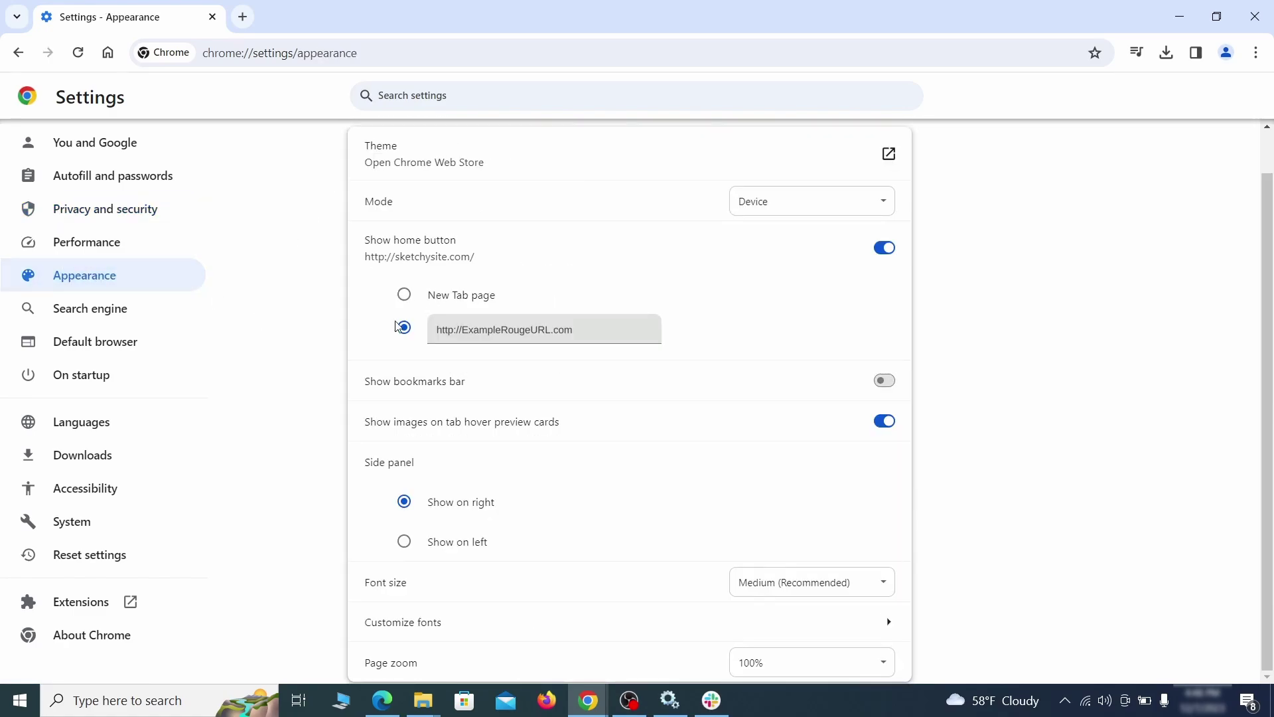
left_click_drag(565, 344, 422, 331)
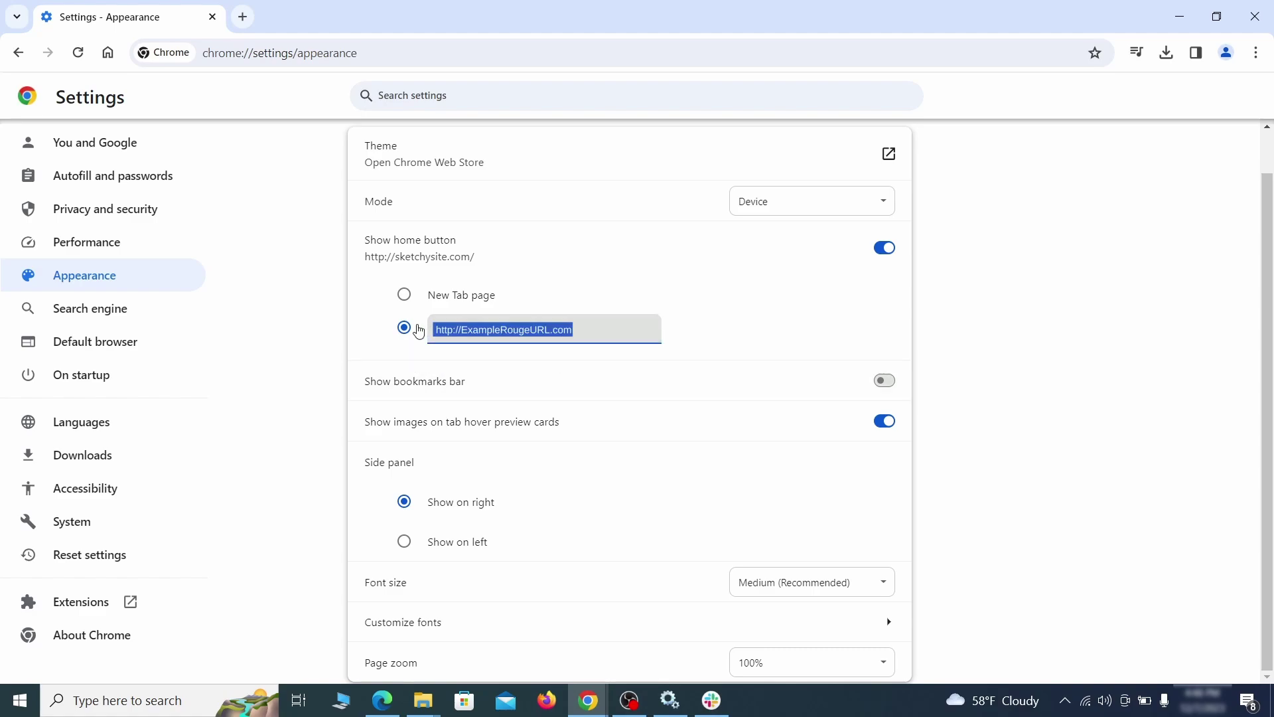
key("BackSpace")
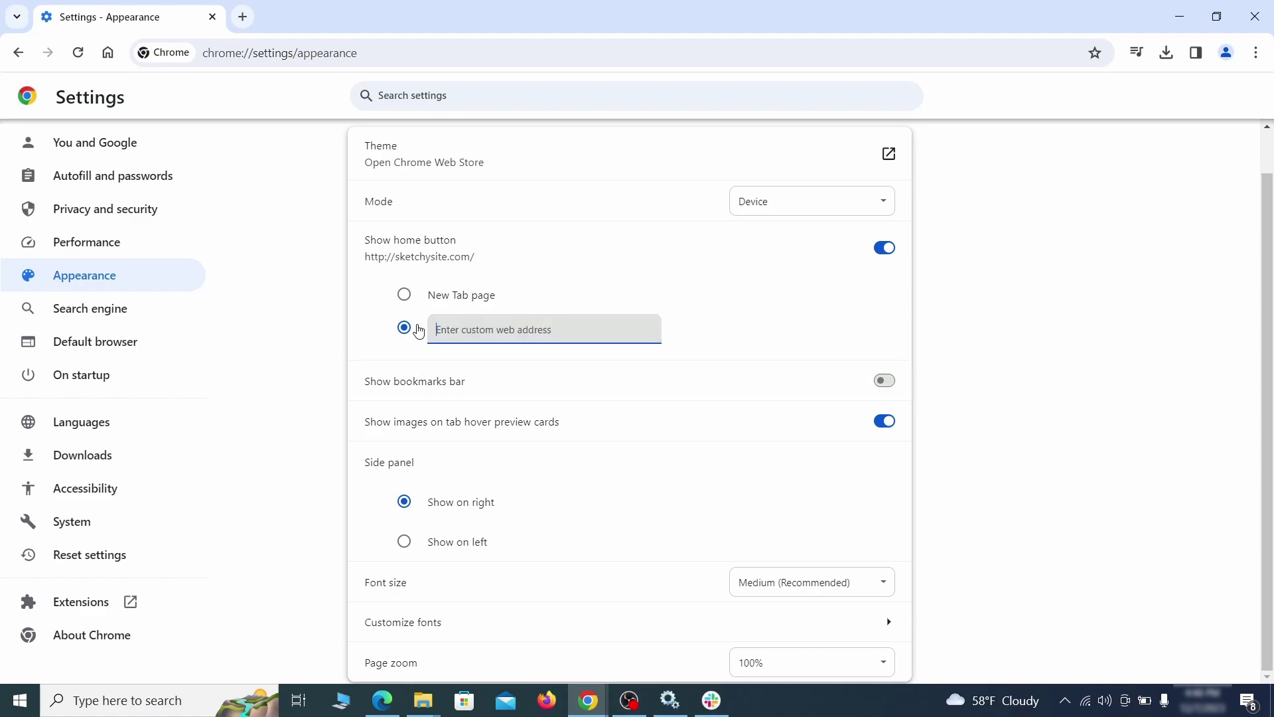
left_click(518, 258)
- Set Google as the address bar search engine
left_click(130, 308)
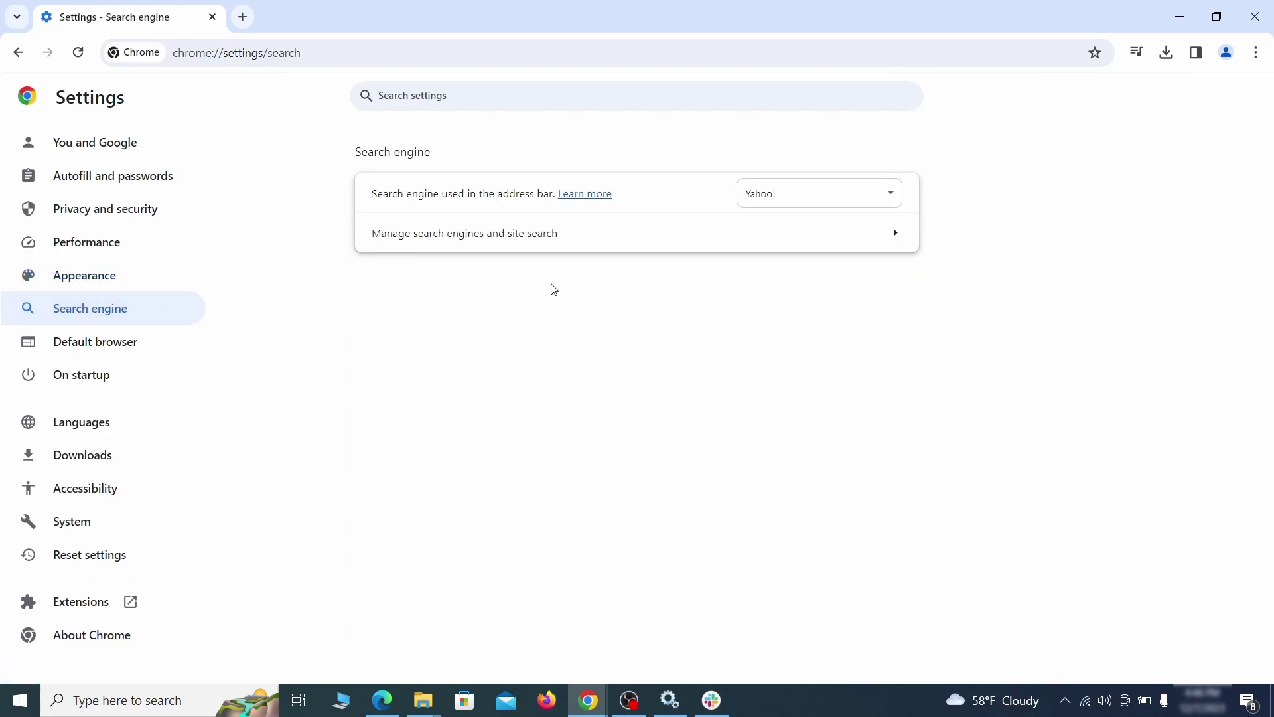
left_click(871, 199)
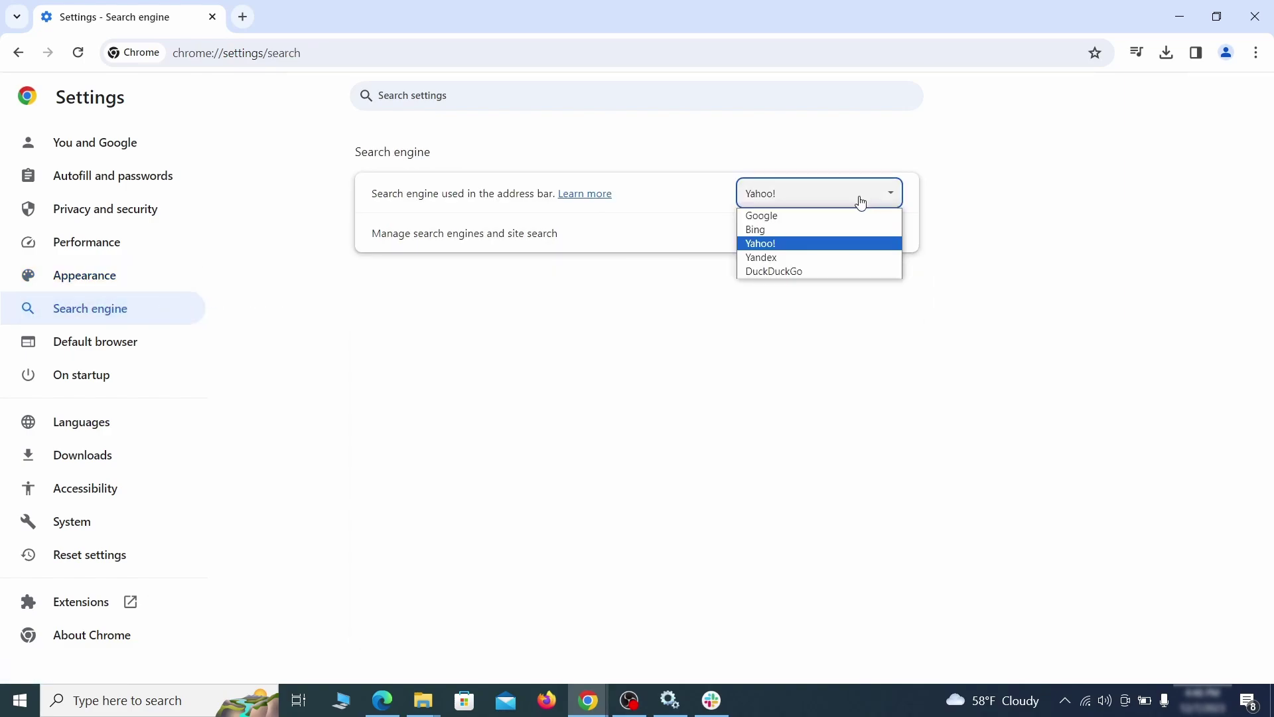
left_click(836, 216)
- Delete the ExampleRougeURL.com site search shortcut
left_click(819, 241)
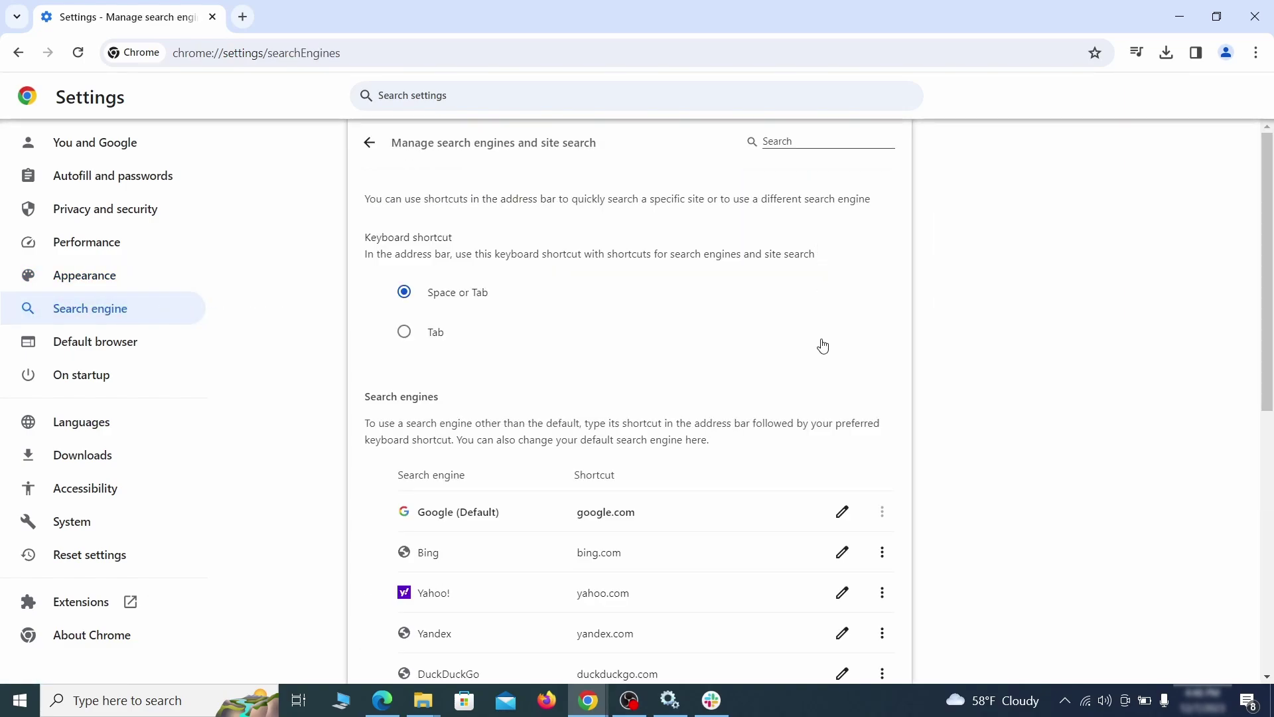
scroll(823, 345, "down", 8)
left_click(882, 408)
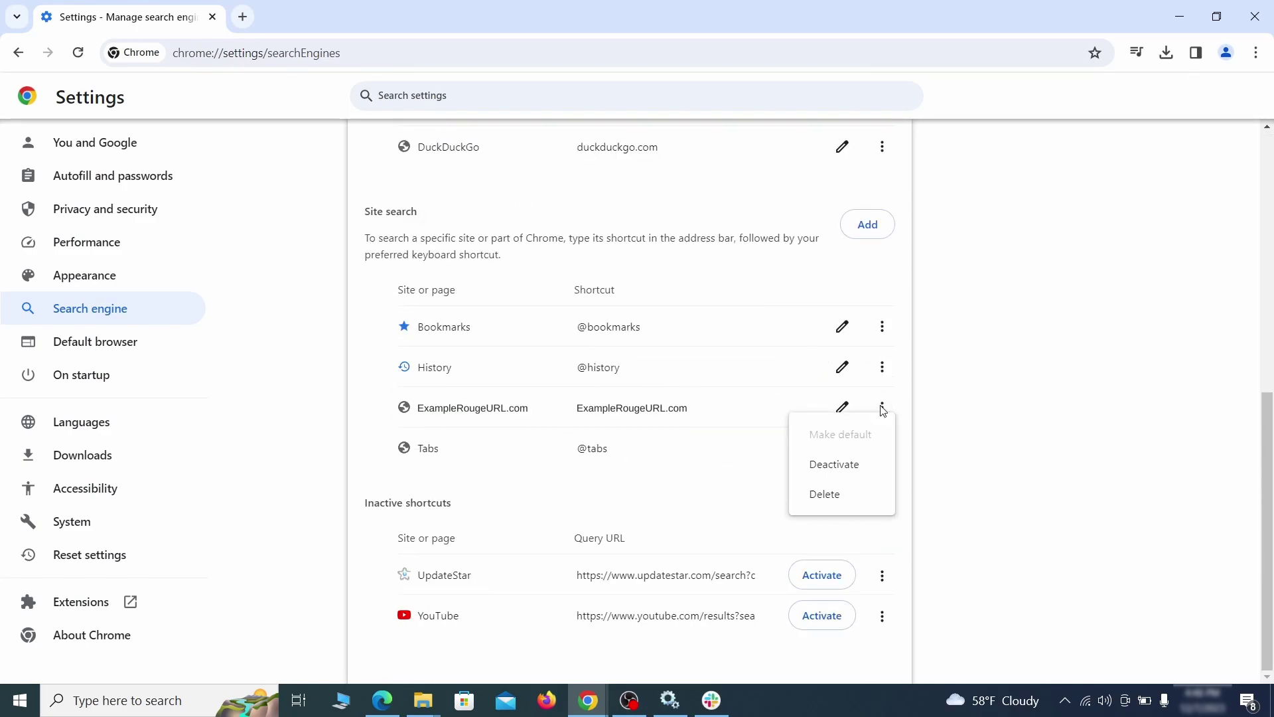
left_click(827, 496)
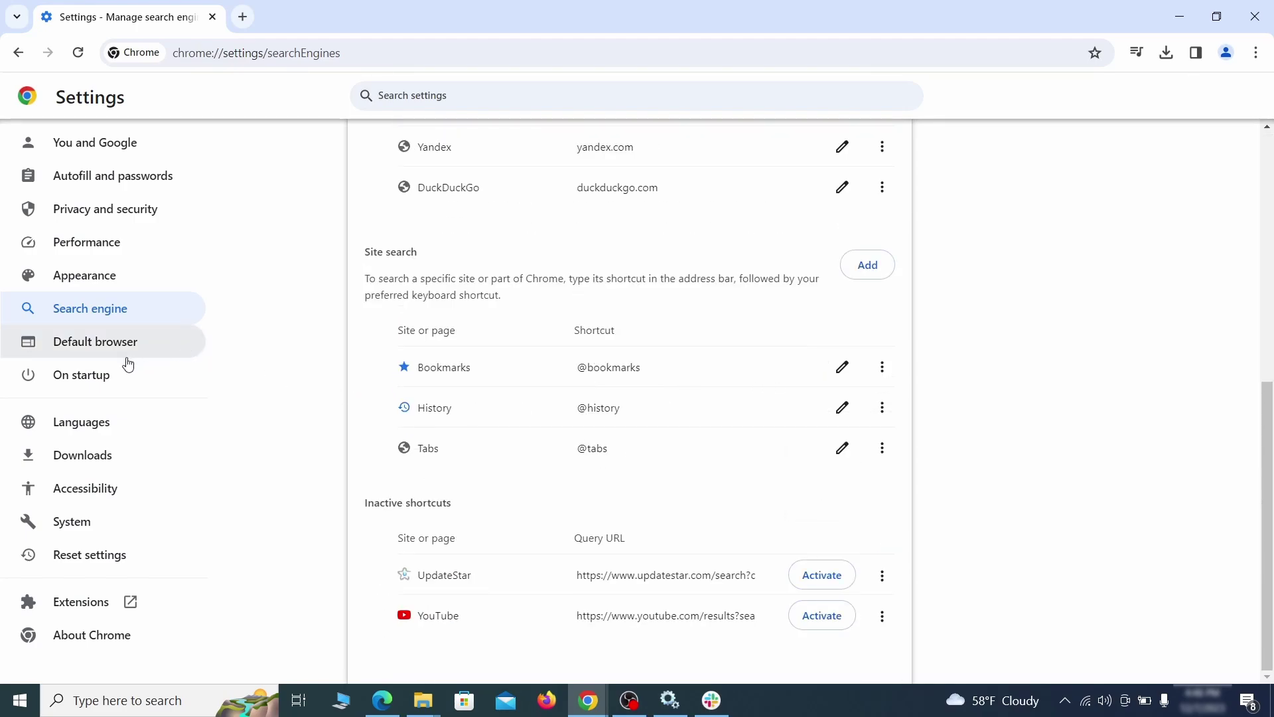
- Remove ExampleRougeURL.com from the On startup pages
left_click(99, 374)
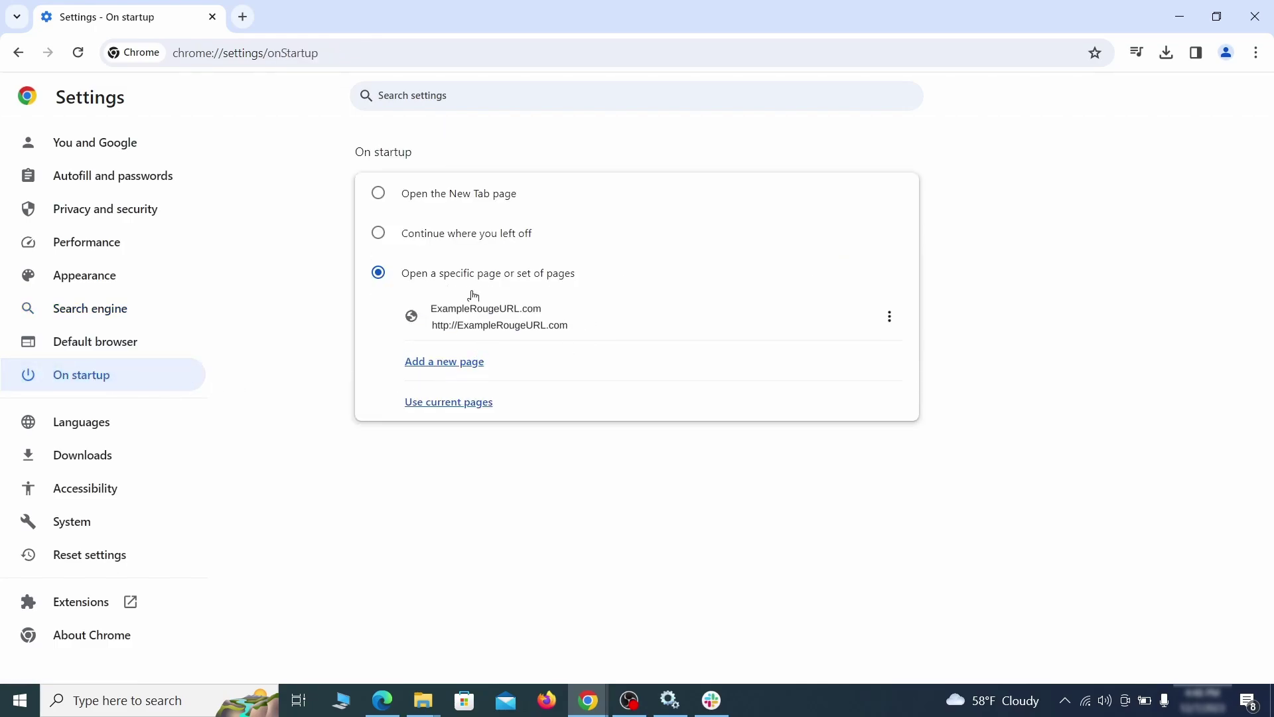
left_click(889, 317)
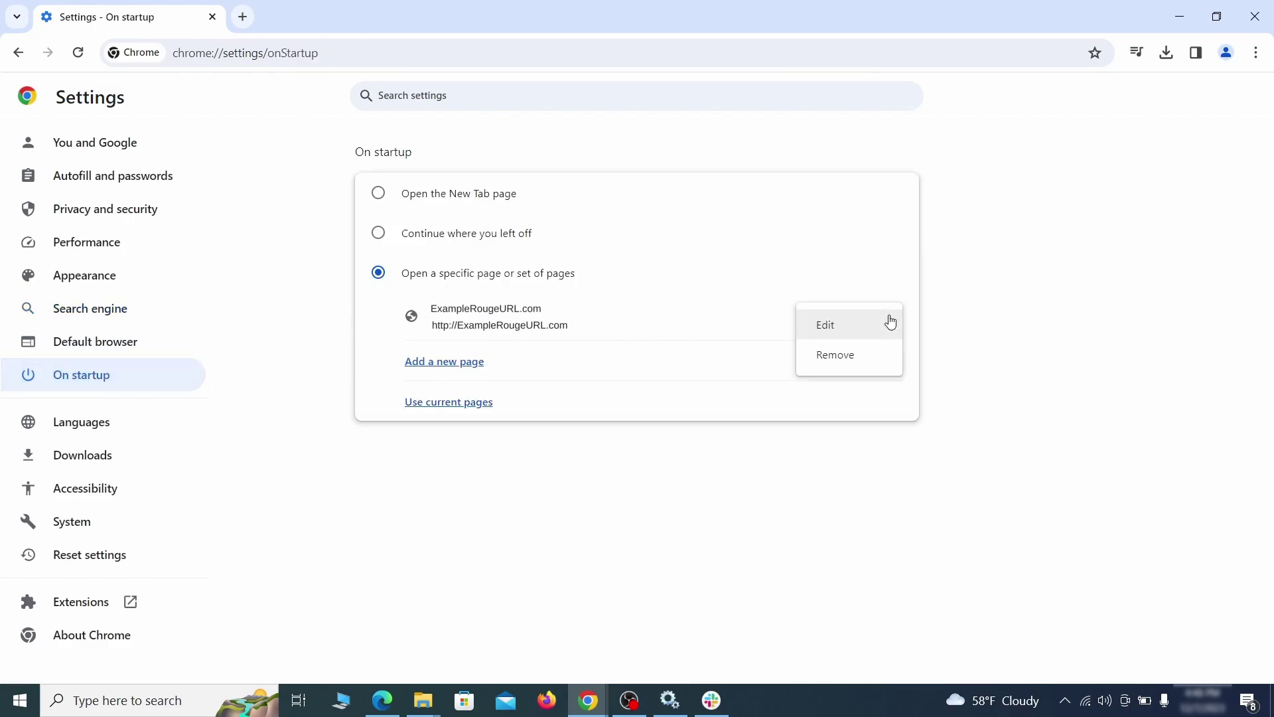
left_click(850, 357)
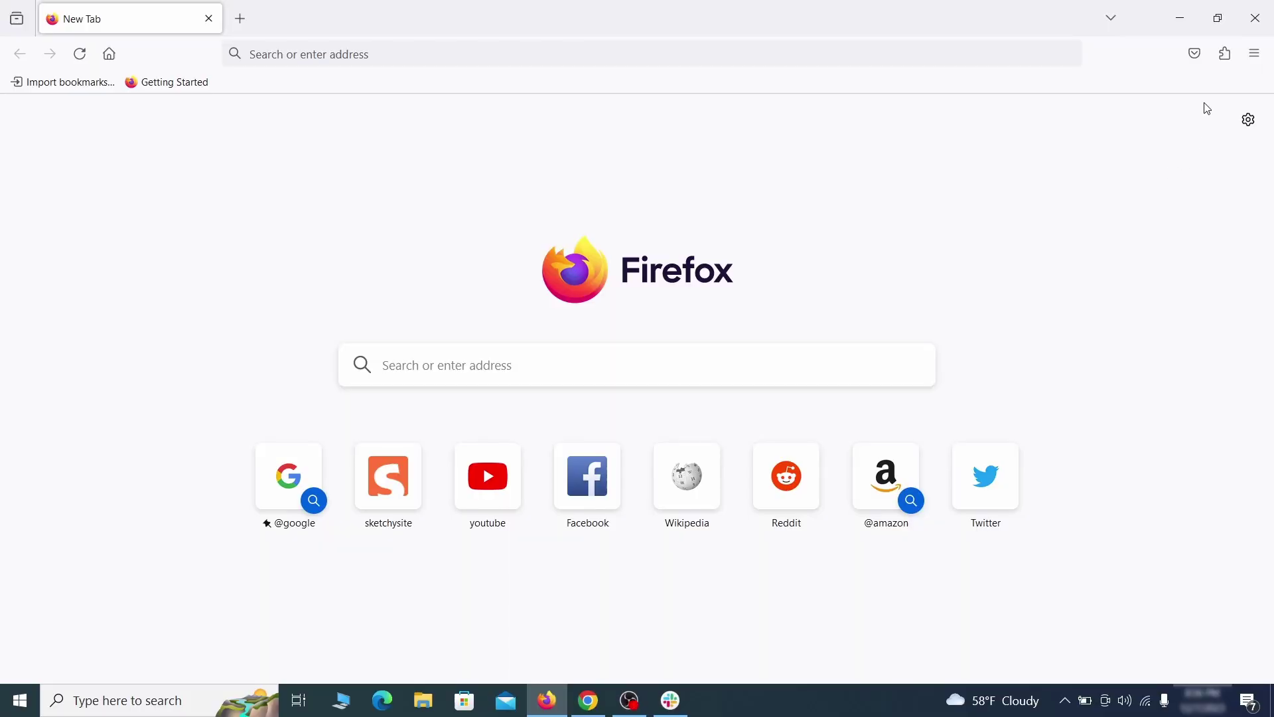
- Disable and remove the Contenu+ extension in Firefox's Add-ons Manager, then open Settings
left_click(1224, 53)
left_click(1072, 218)
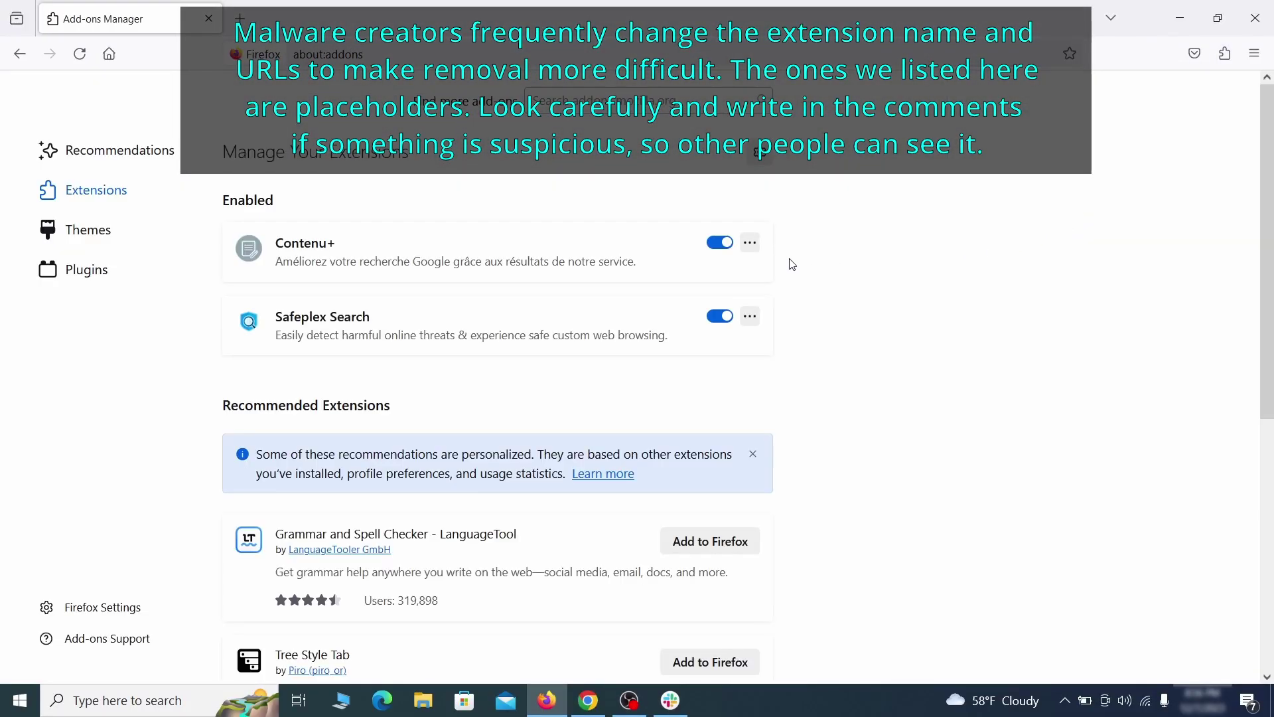
left_click(719, 242)
left_click(749, 242)
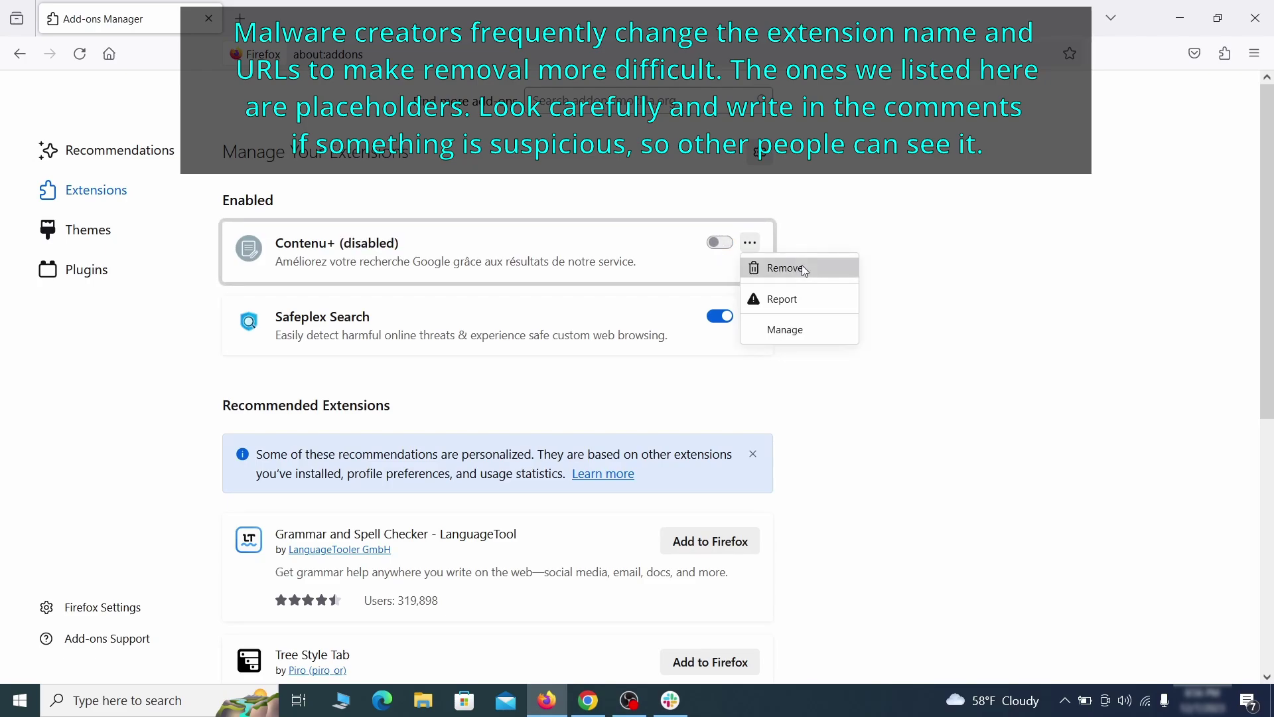
left_click(802, 267)
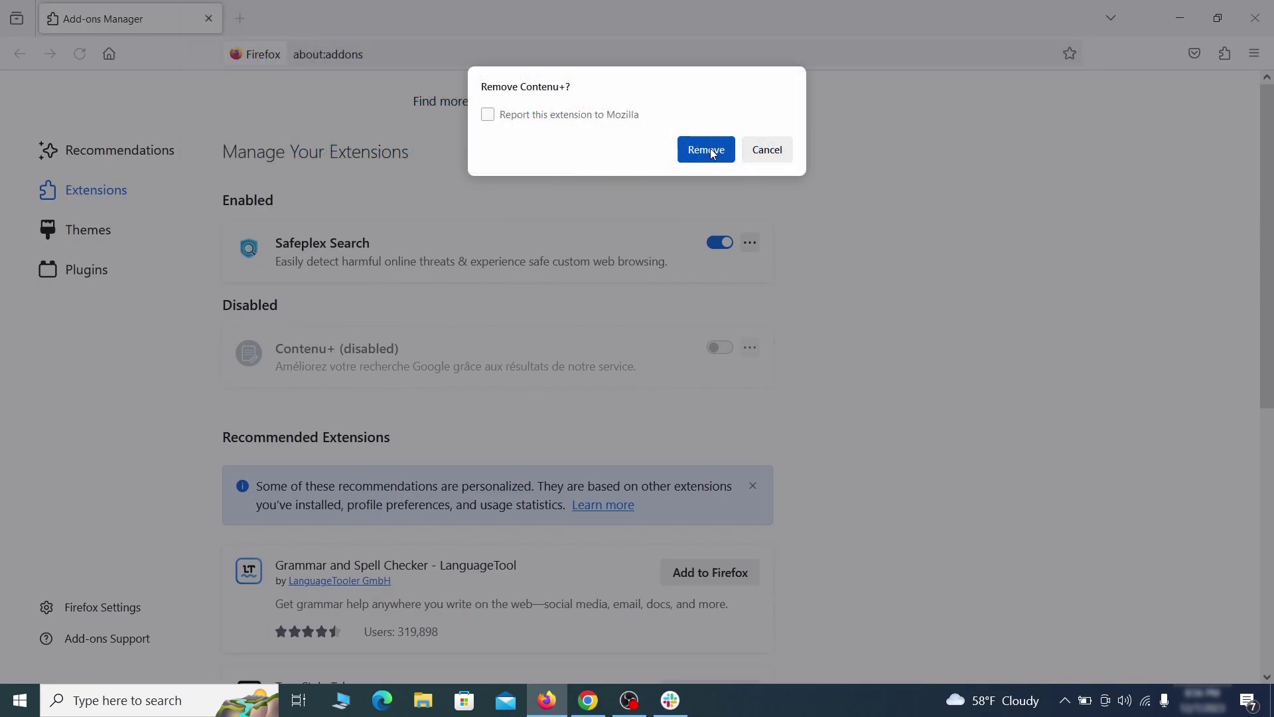
left_click(712, 151)
left_click(1254, 54)
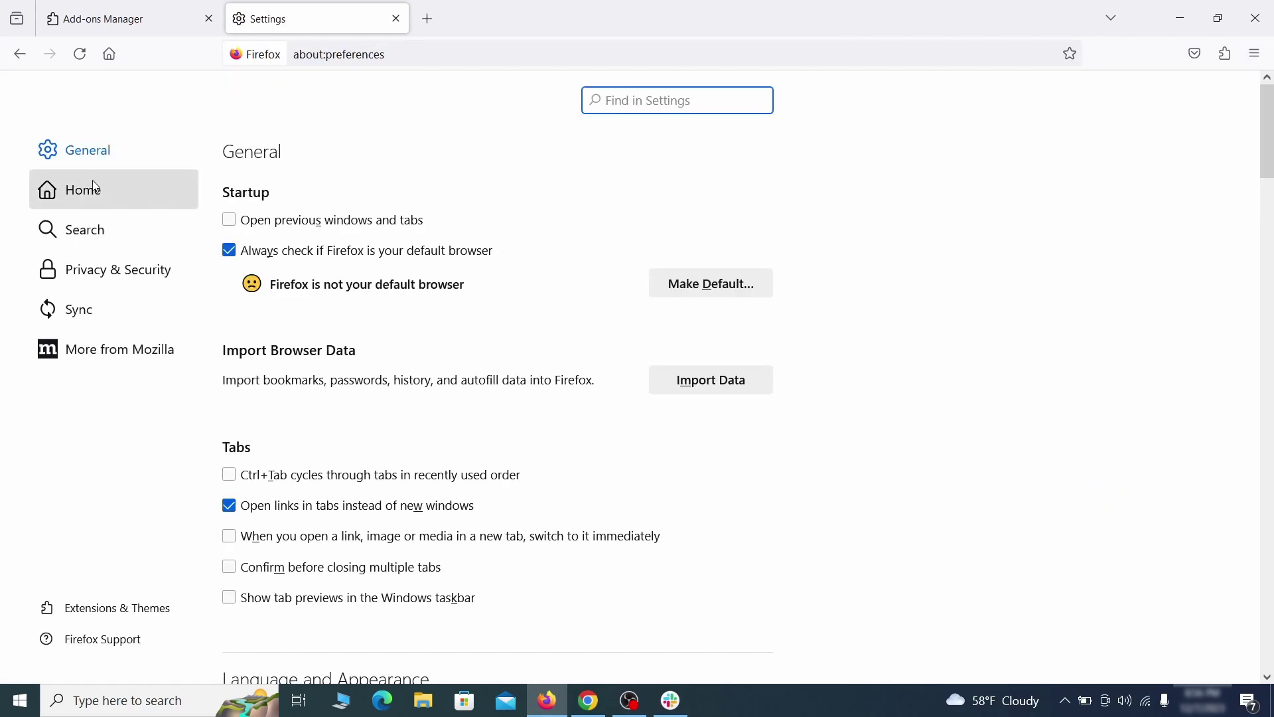
- Erase ExampleRougeURL.com from Firefox's Homepage and new windows field
left_click(95, 191)
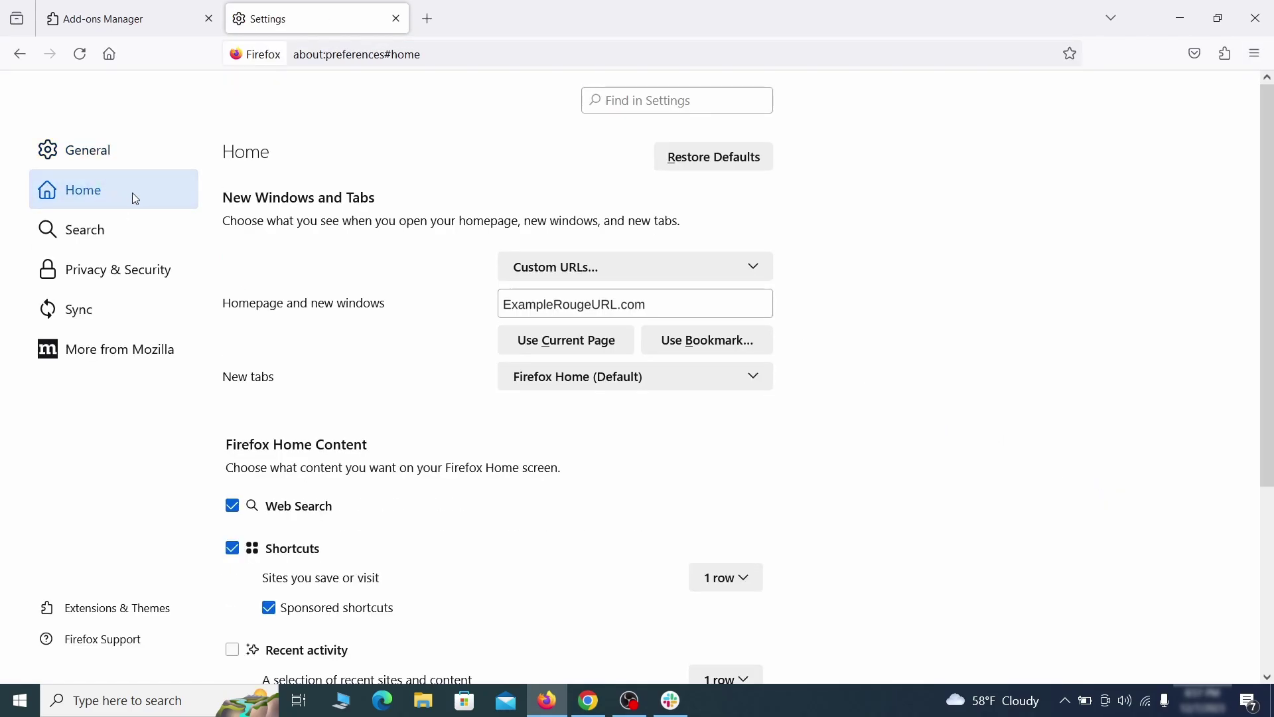
triple_click(644, 305)
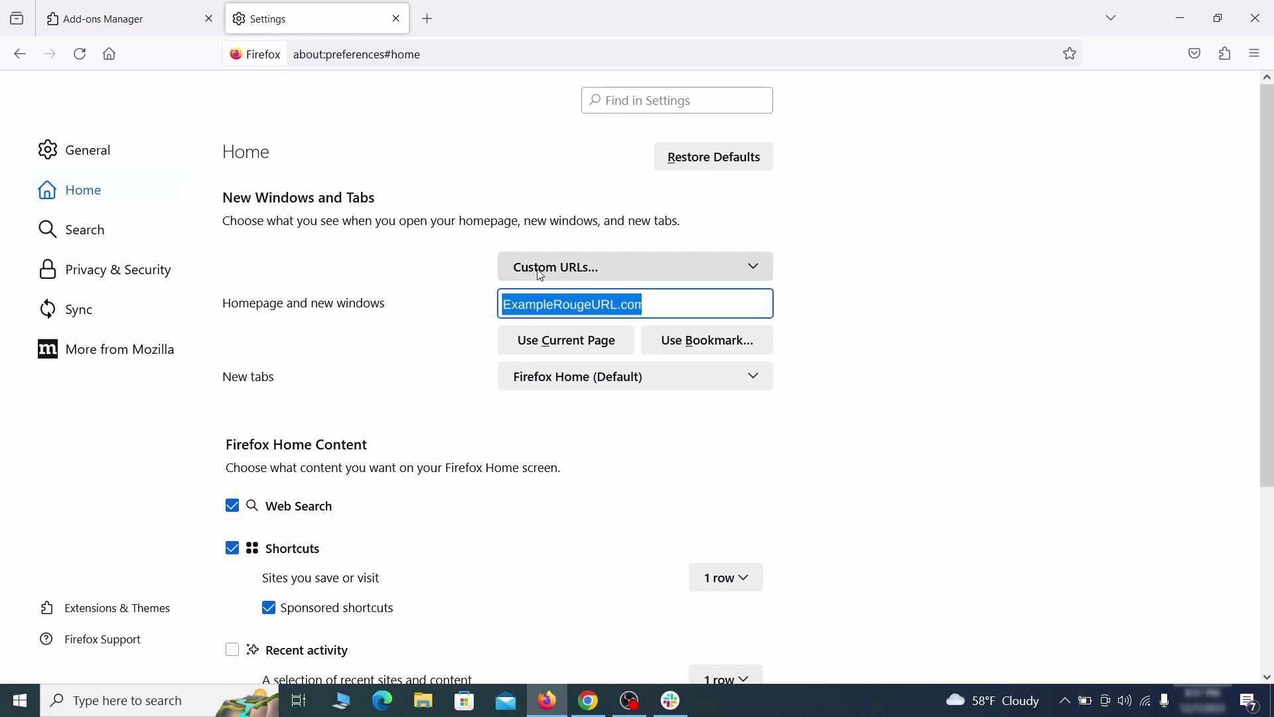
key("BackSpace")
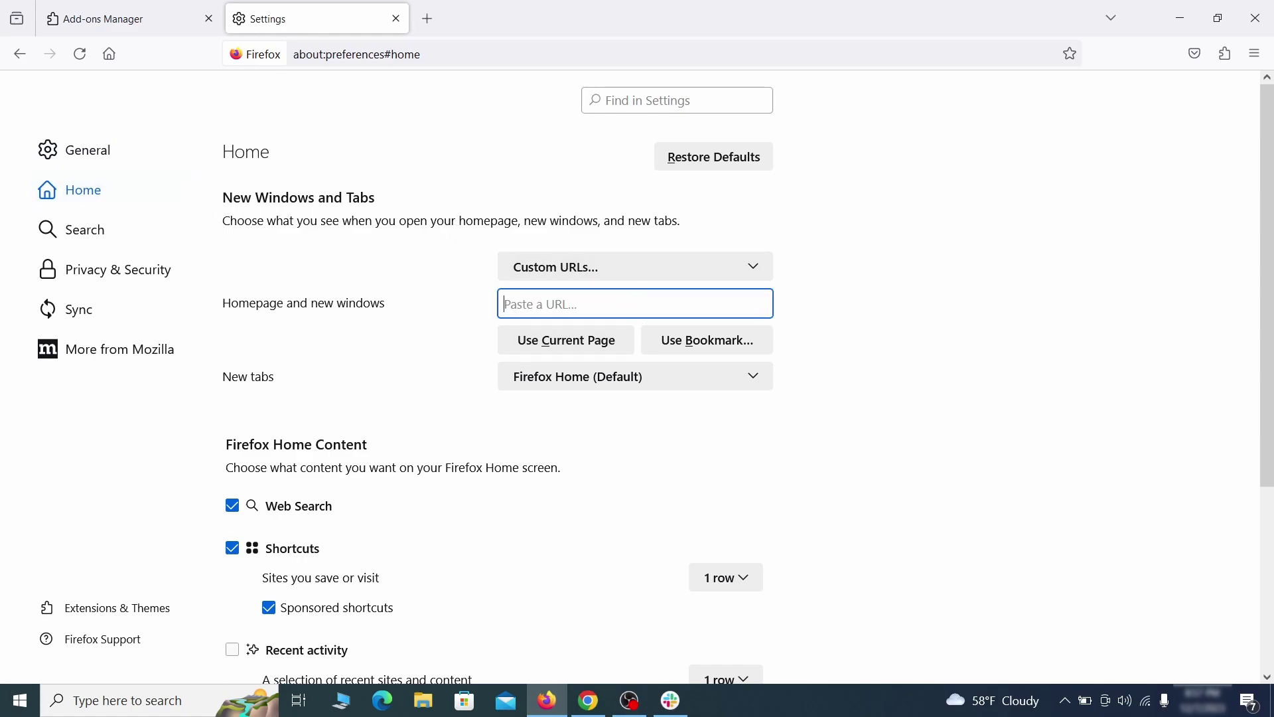
- Make Google Firefox's default search engine
left_click(90, 231)
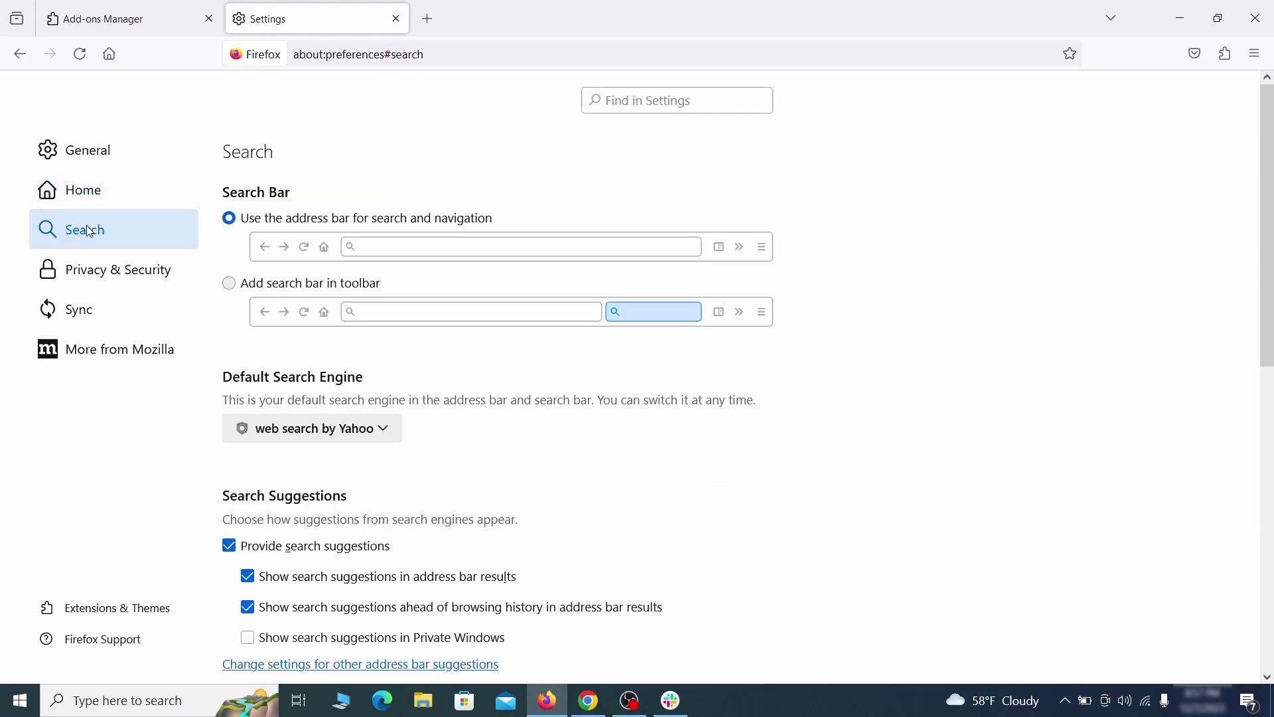
scroll(465, 355, "down", 2)
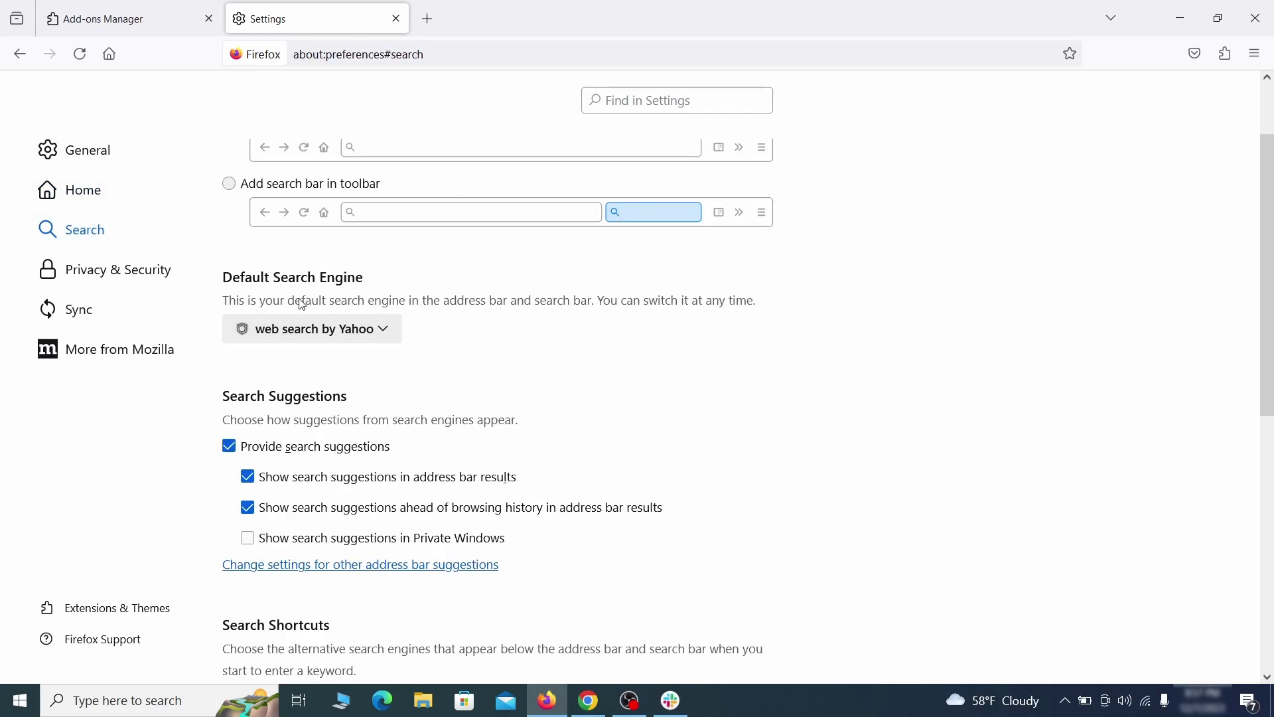
left_click(378, 336)
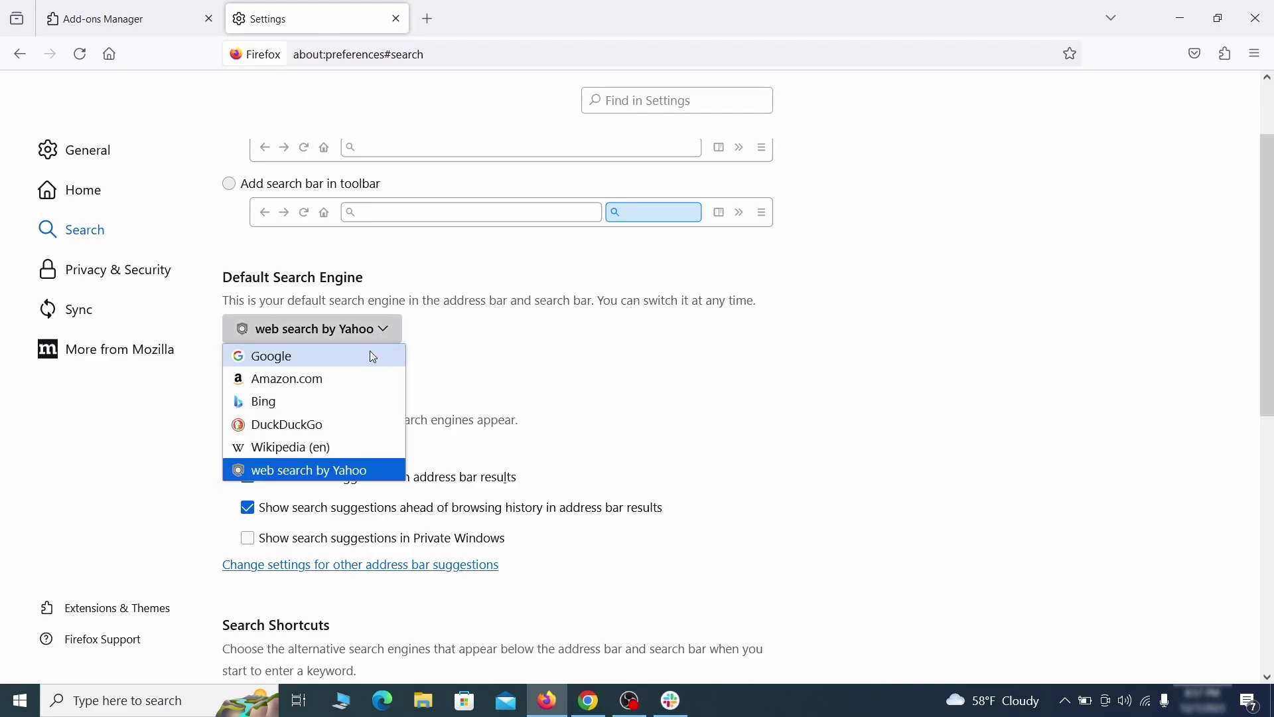
left_click(370, 356)
- Remove the web search by Yahoo entry from Search Shortcuts
scroll(607, 375, "down", 4)
scroll(682, 343, "down", 2)
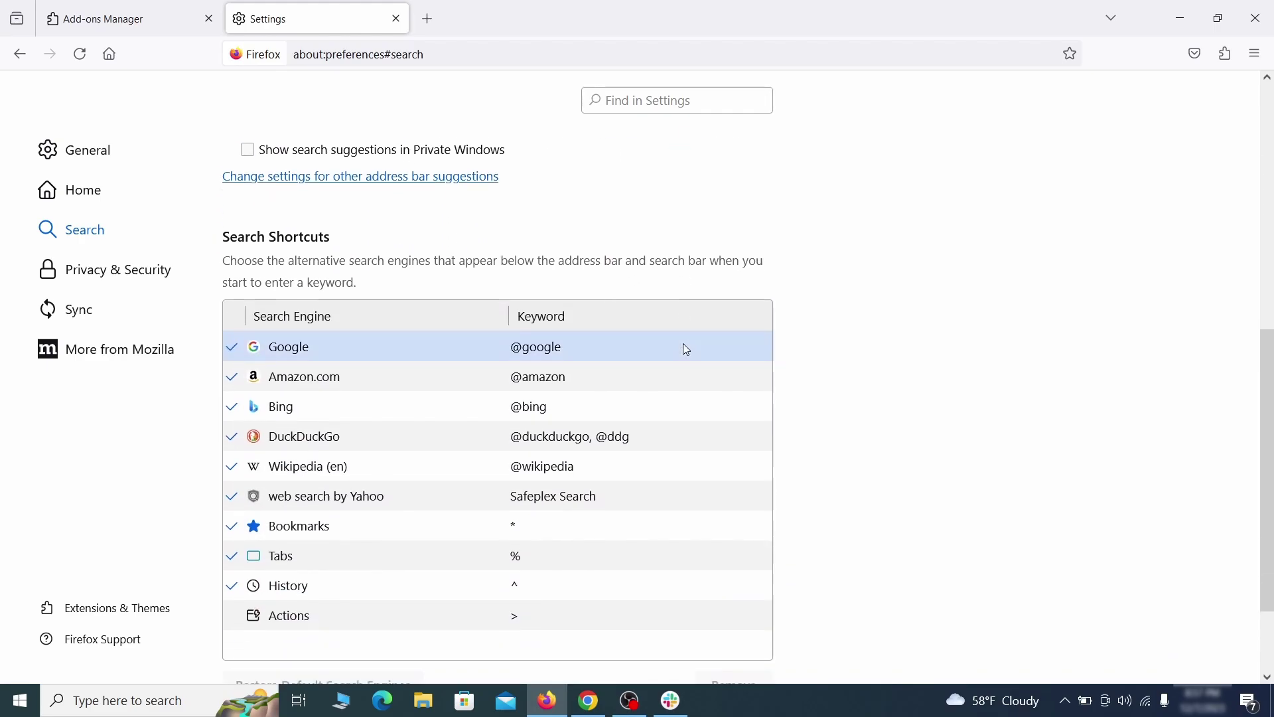
scroll(698, 336, "down", 2)
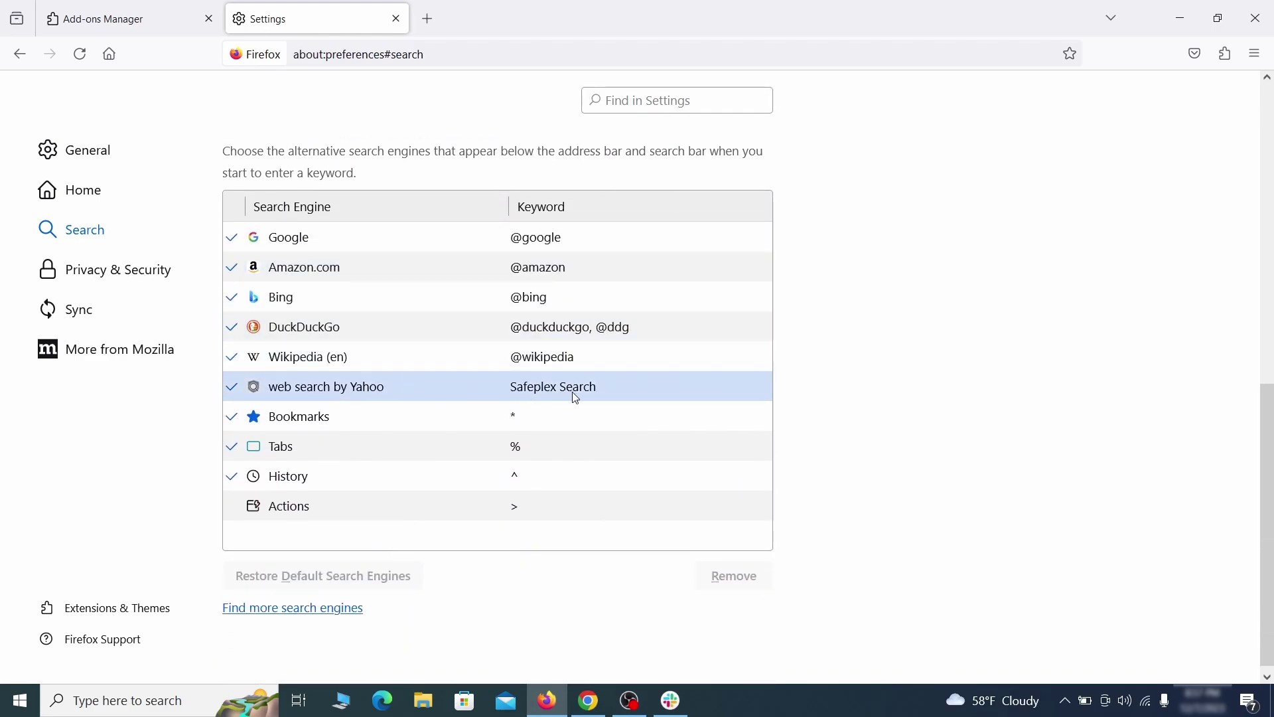
left_click(630, 390)
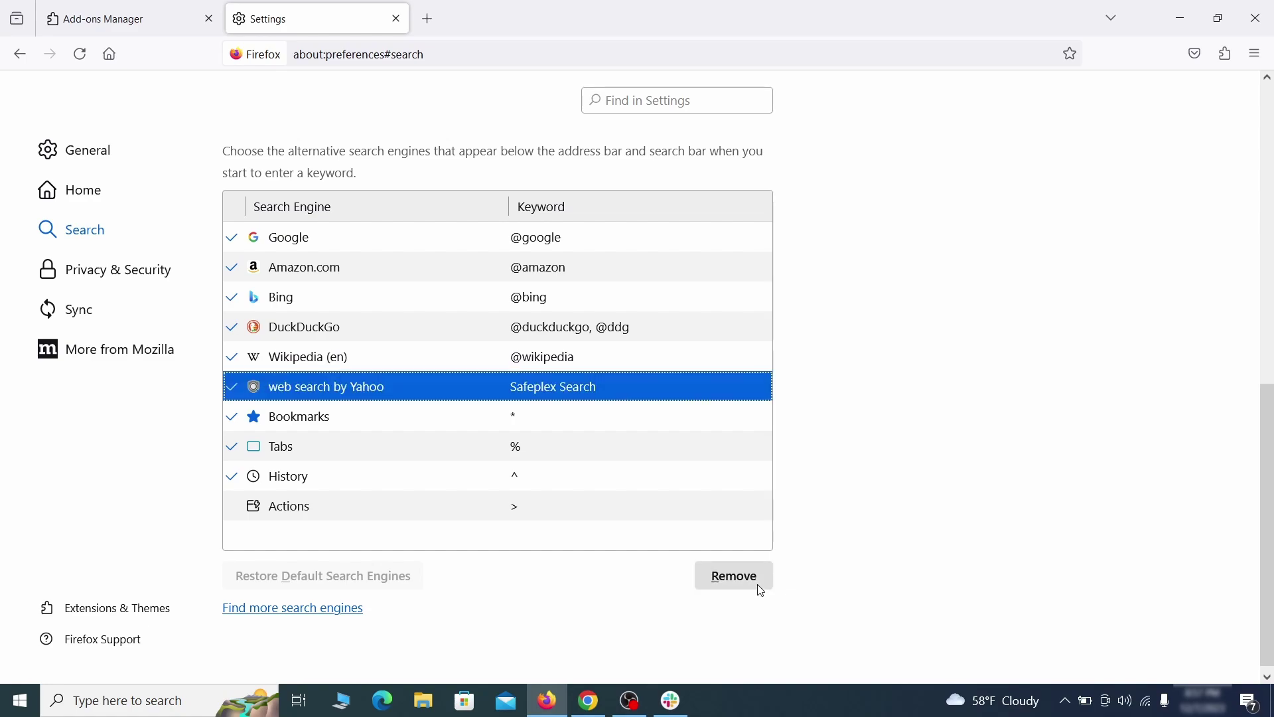
left_click(734, 576)
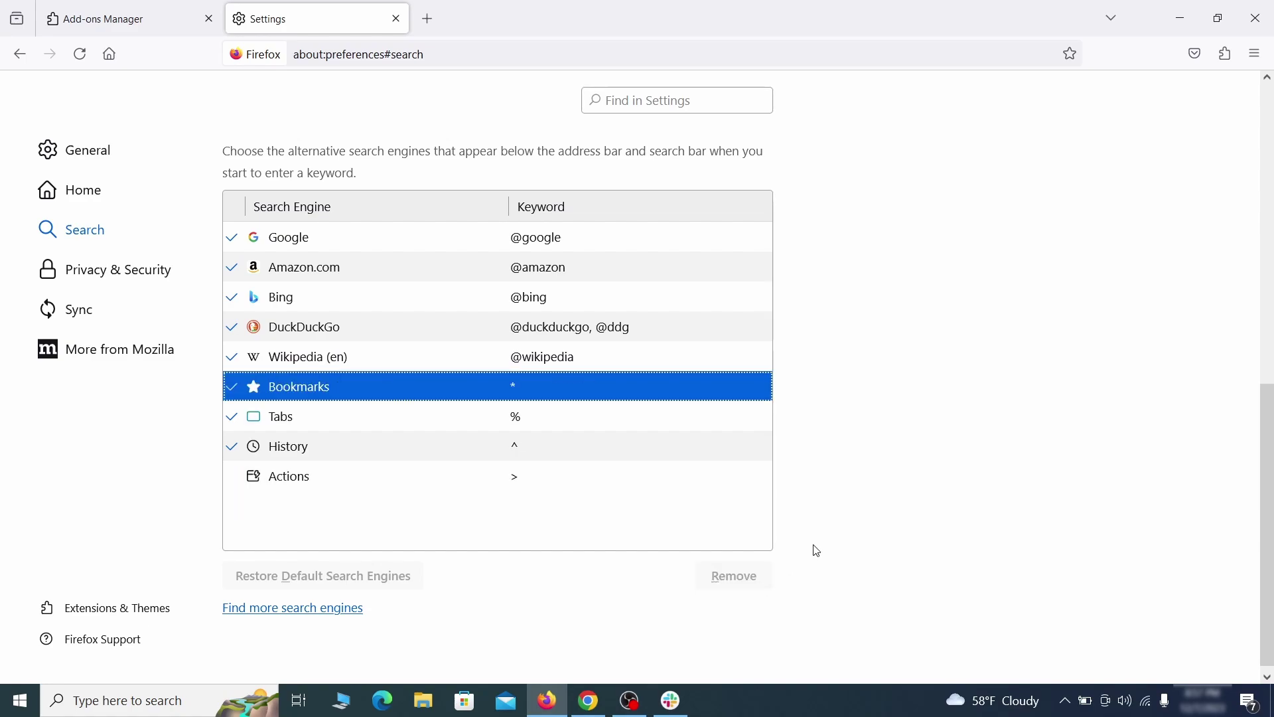
scroll(603, 418, "up", 3)
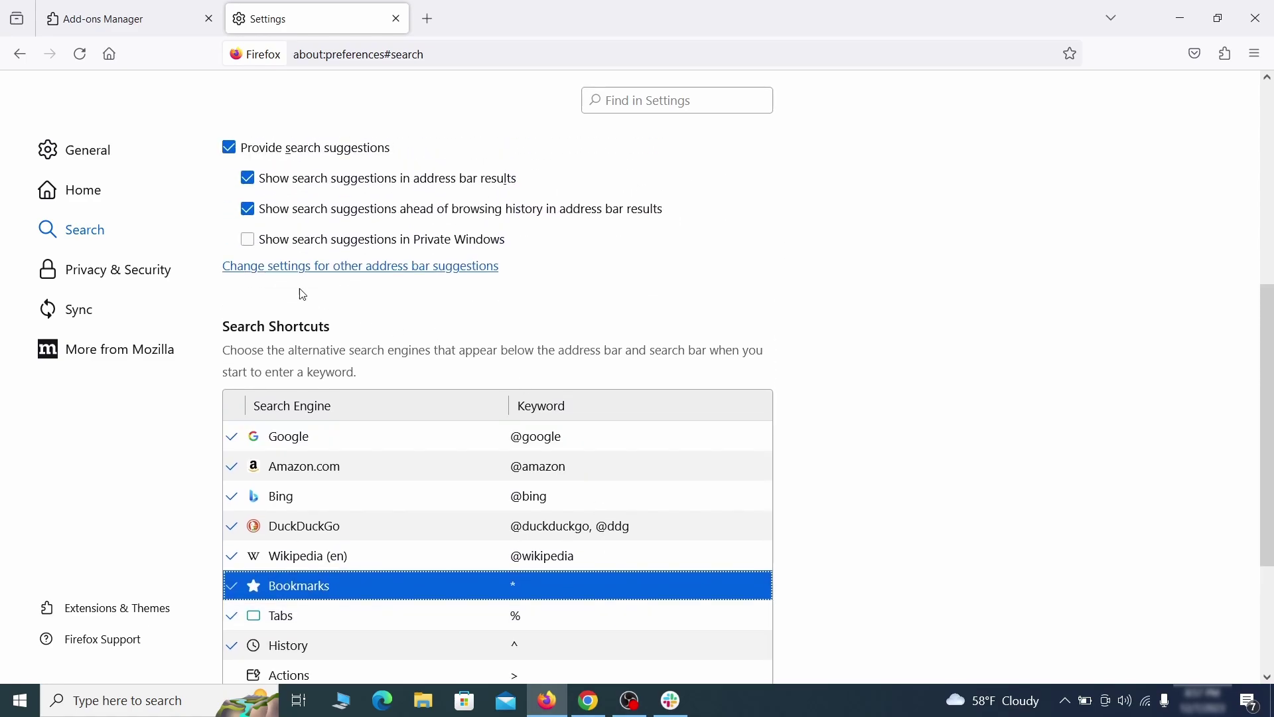
- Clear all of Firefox's cookies, site data and cached web content
left_click(121, 265)
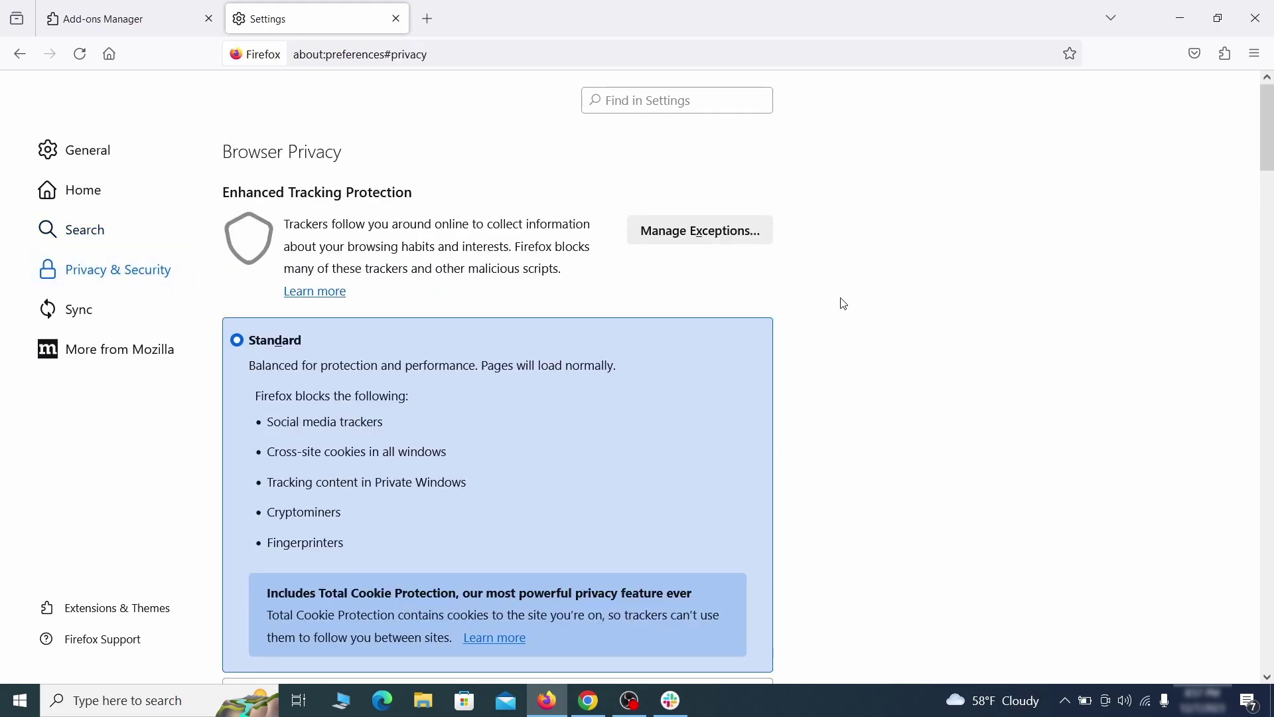
scroll(816, 332, "down", 9)
left_click(709, 422)
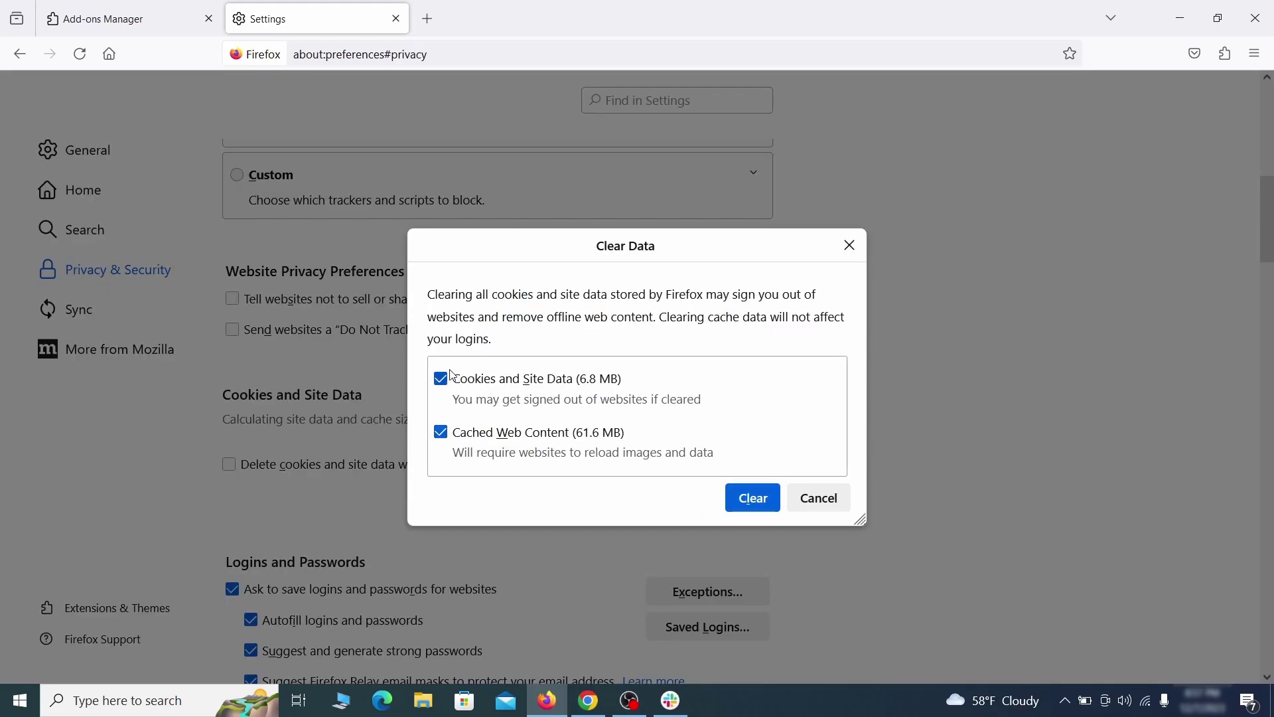
left_click(771, 502)
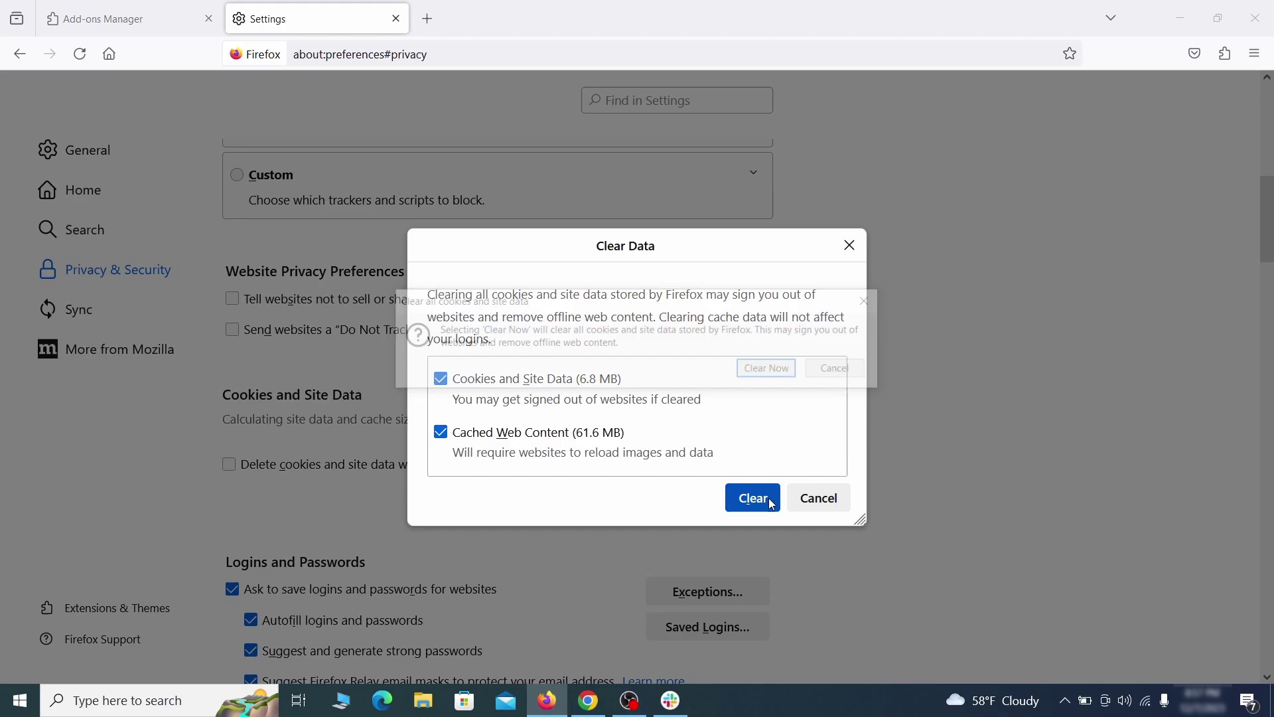
left_click(777, 373)
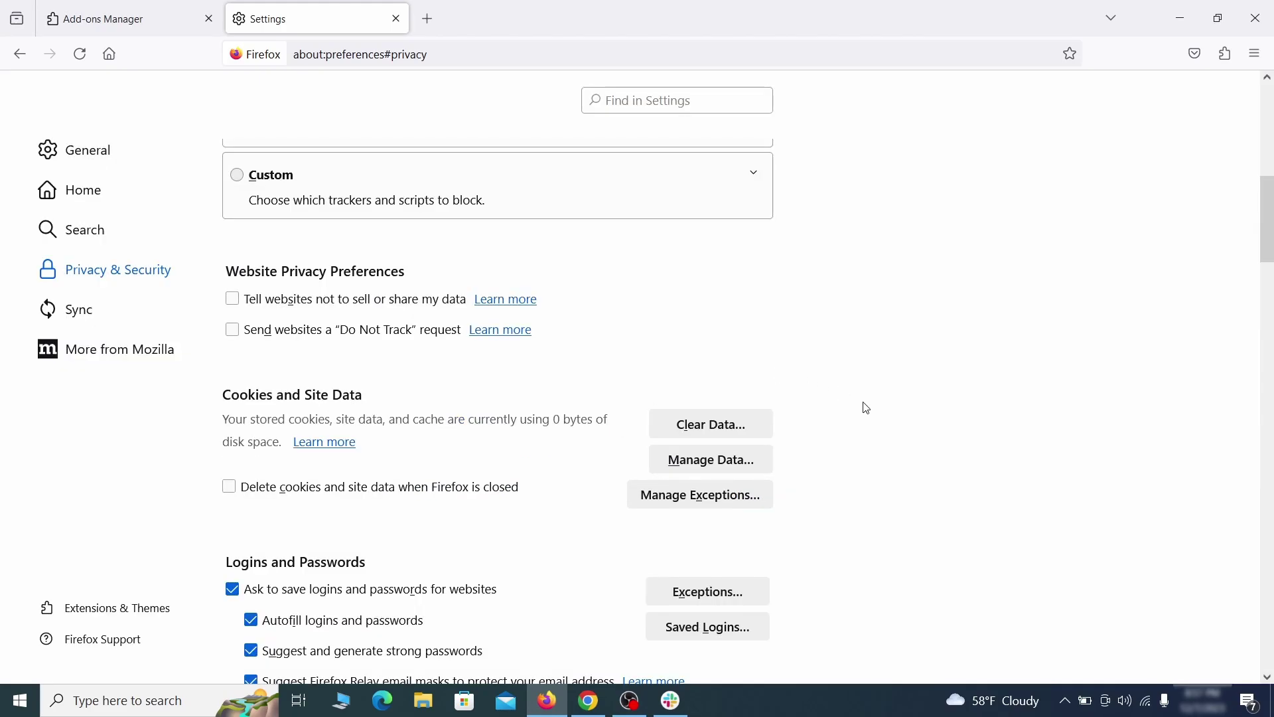
- View the list of sites allowed to send notifications, which is empty
scroll(868, 408, "down", 12)
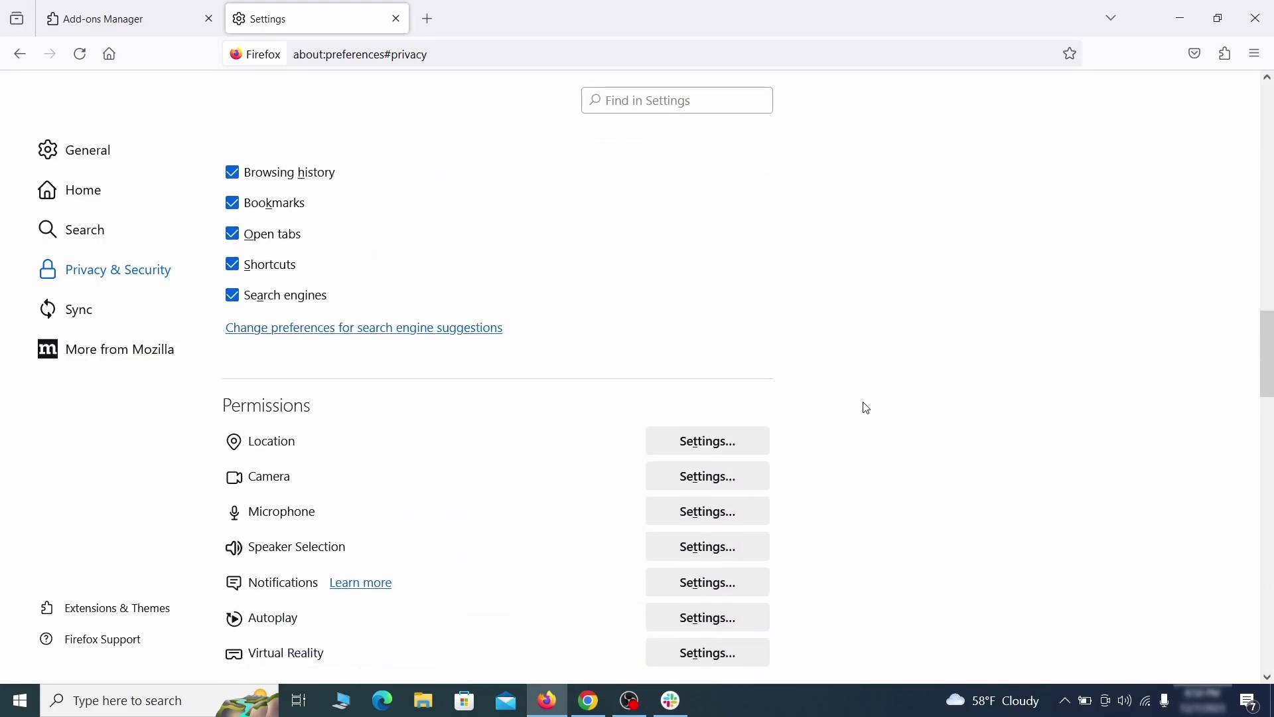
scroll(867, 408, "down", 3)
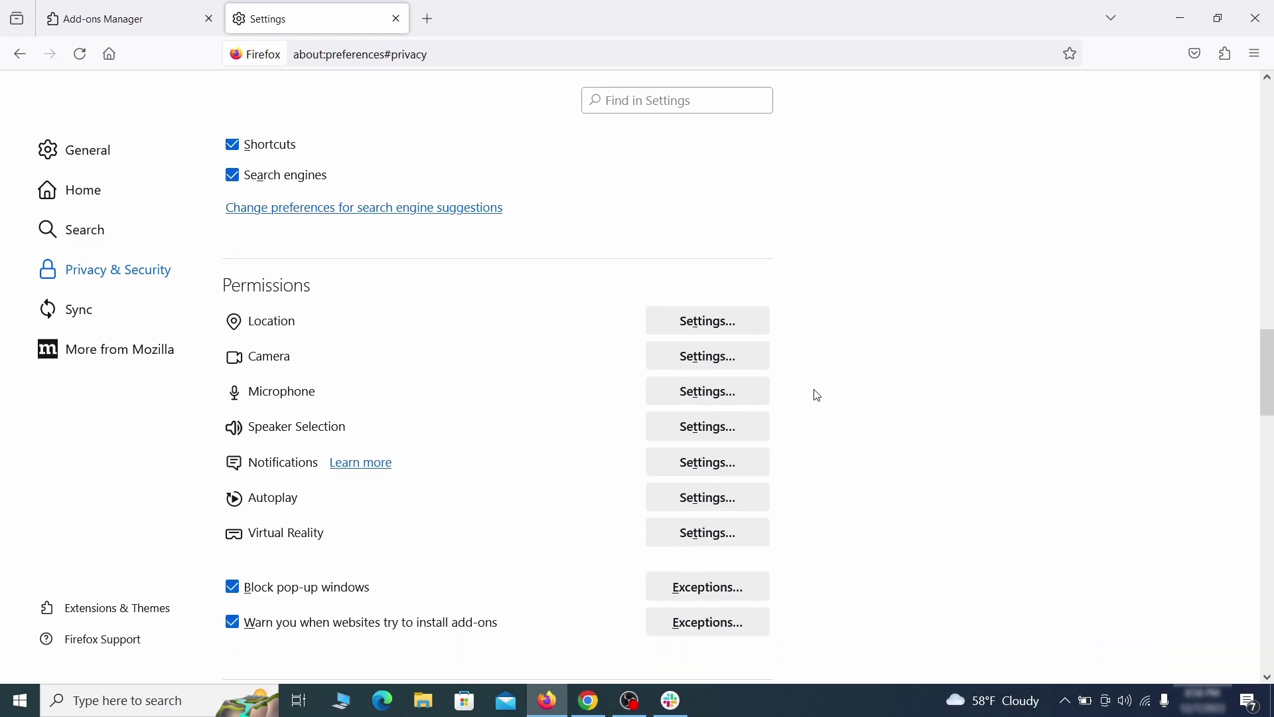
left_click(735, 464)
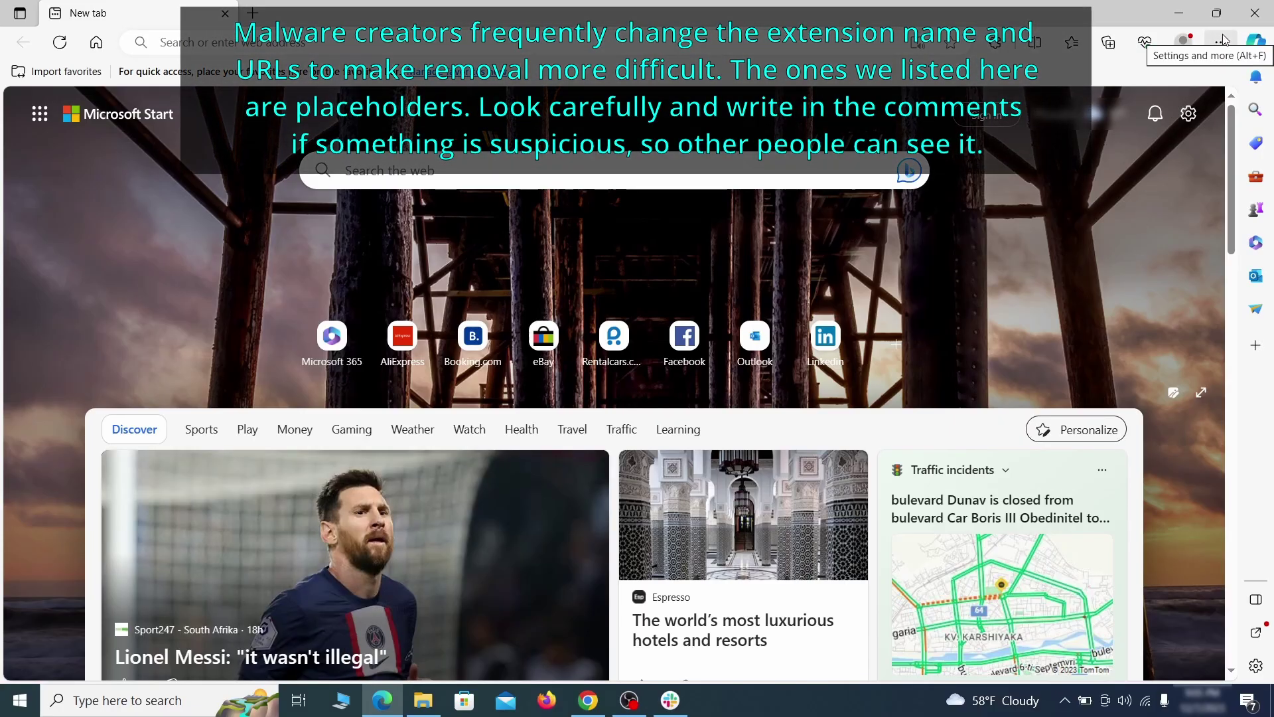
- Switch off and uninstall the Quidco Cashback Reminder extension in Edge
left_click(1221, 44)
left_click(1095, 294)
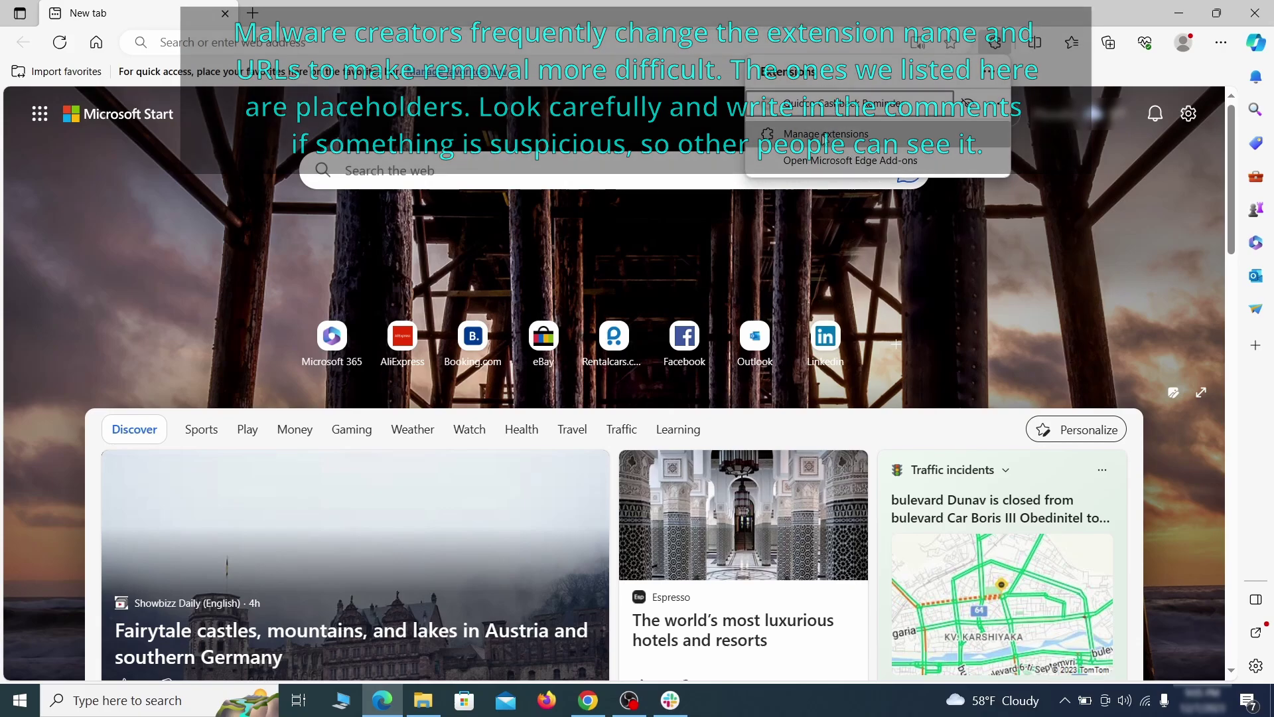
left_click(824, 139)
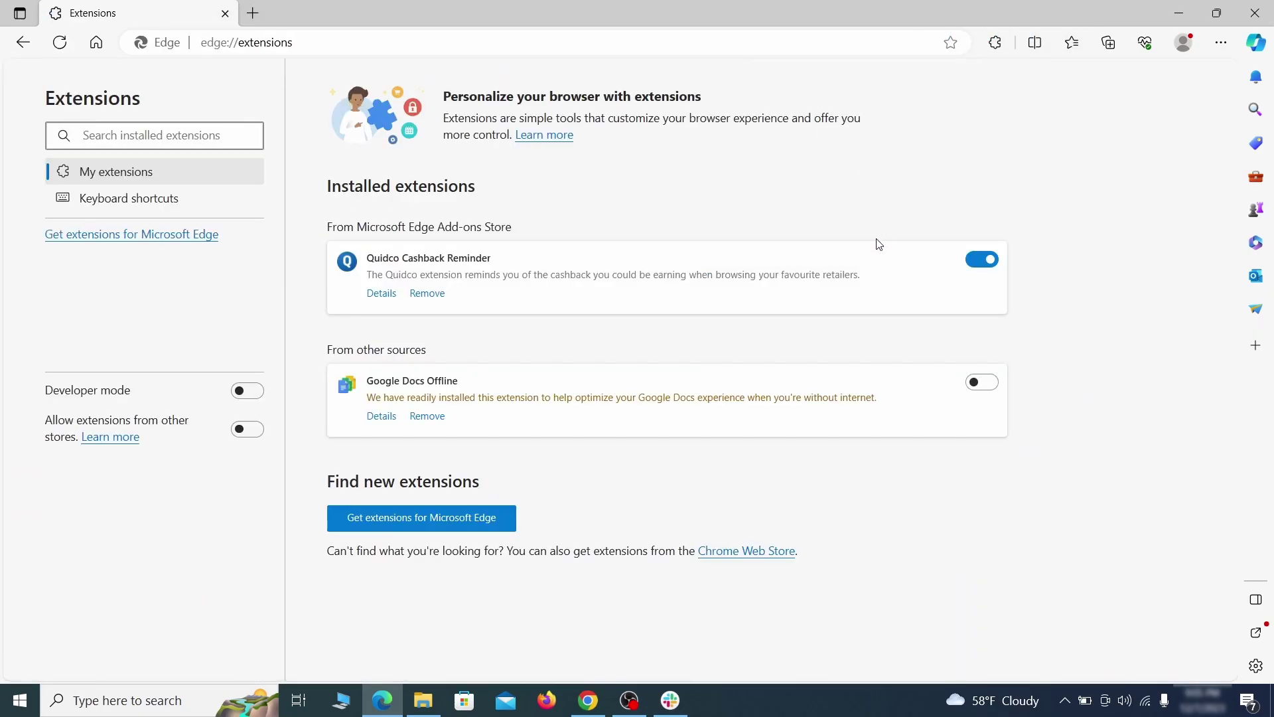
left_click(984, 262)
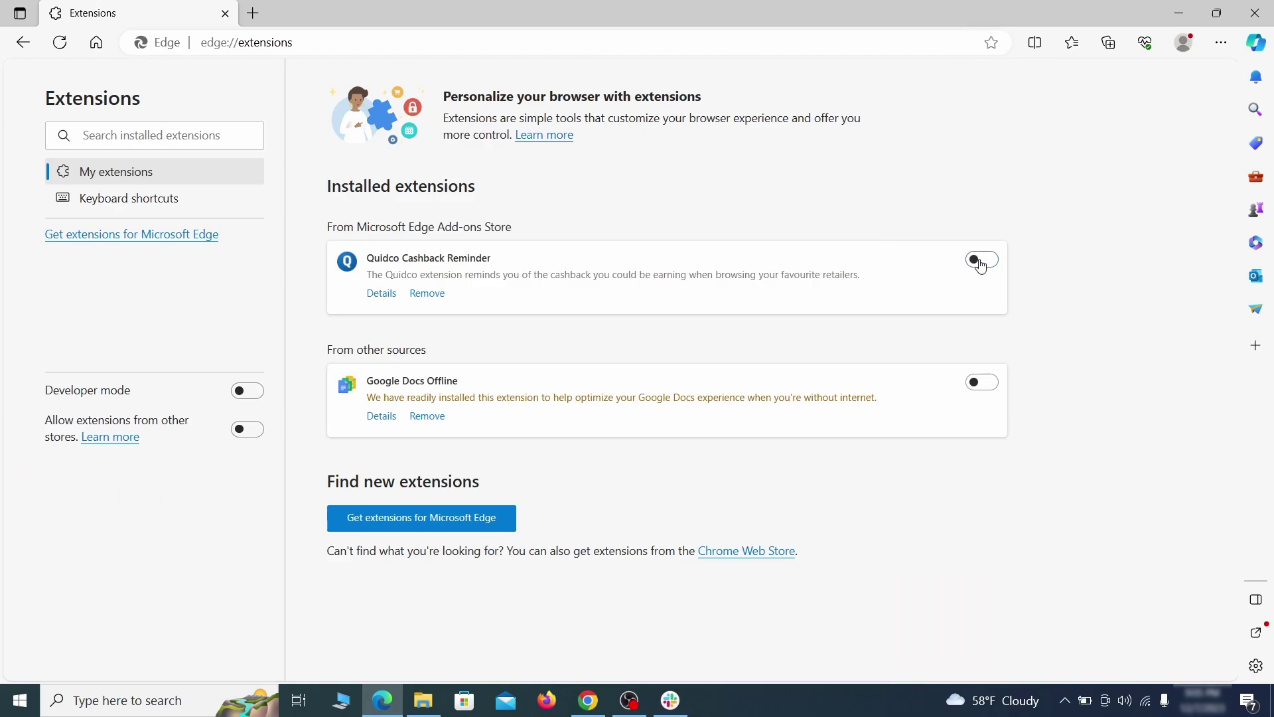
left_click(427, 296)
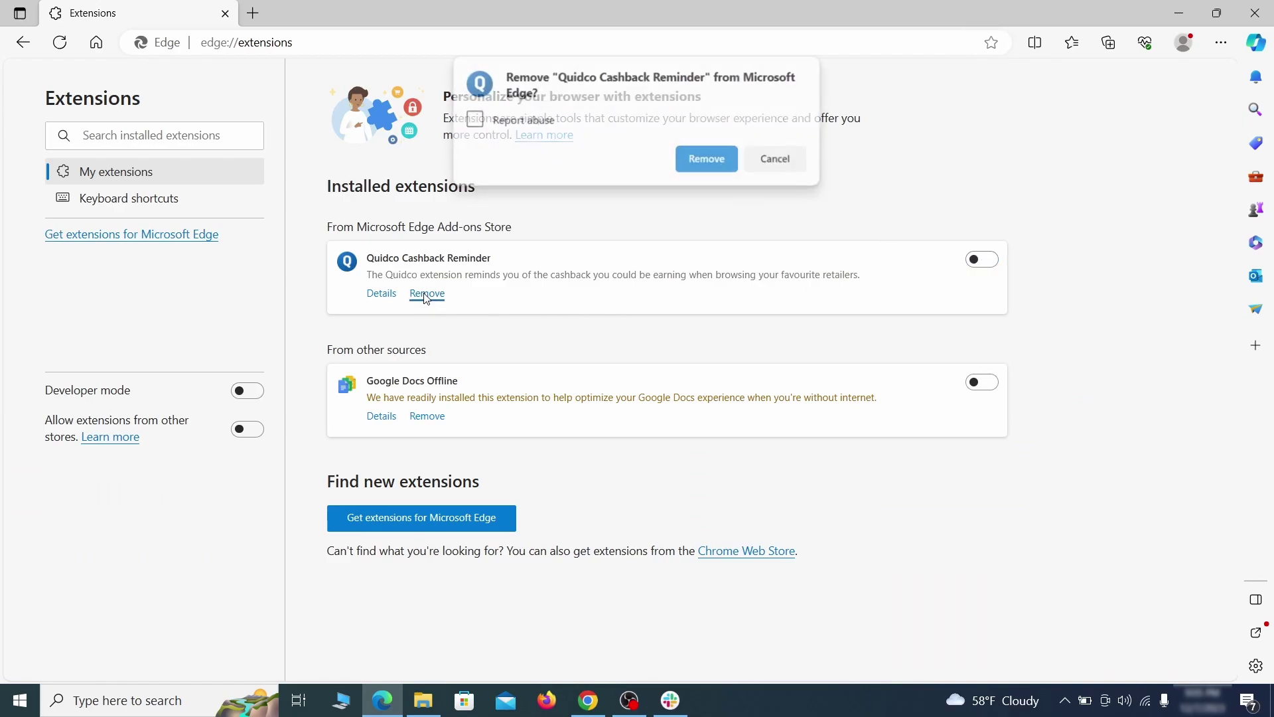
left_click(707, 160)
- Clear Edge's last-hour browsing data and reach Address bar and search, showing Yahoo! default
left_click(1221, 44)
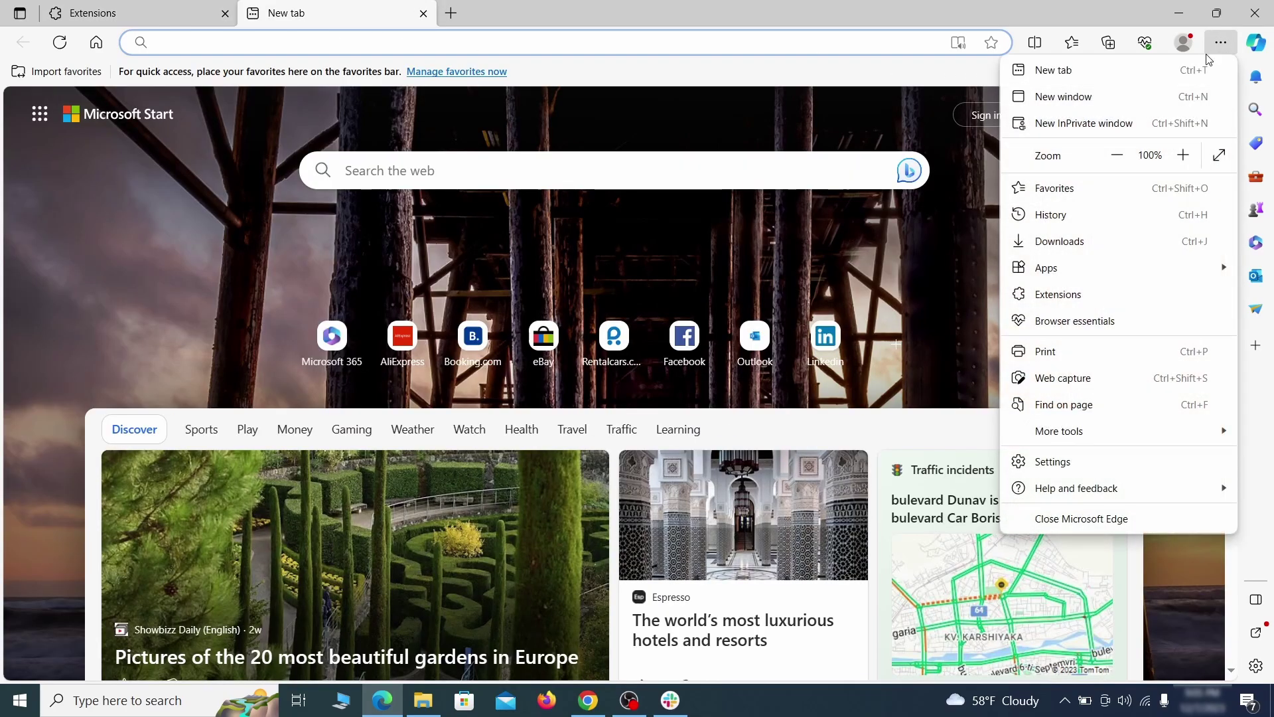
left_click(1058, 460)
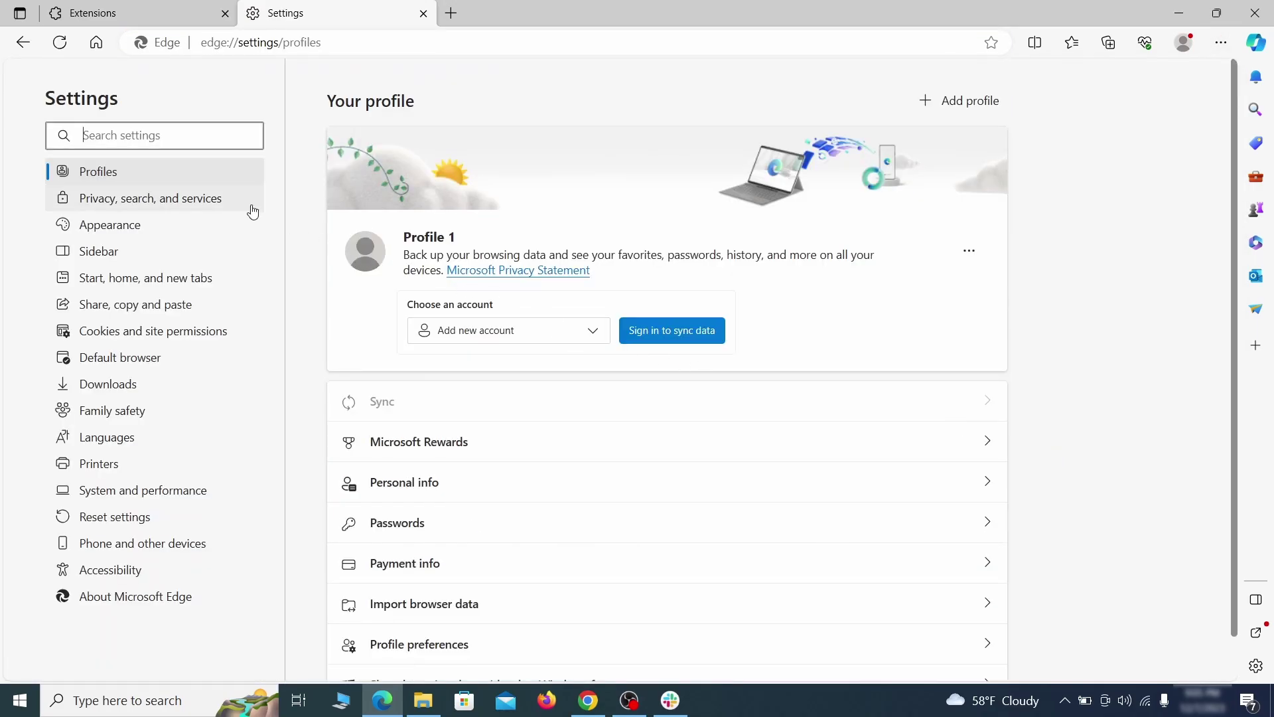
left_click(215, 200)
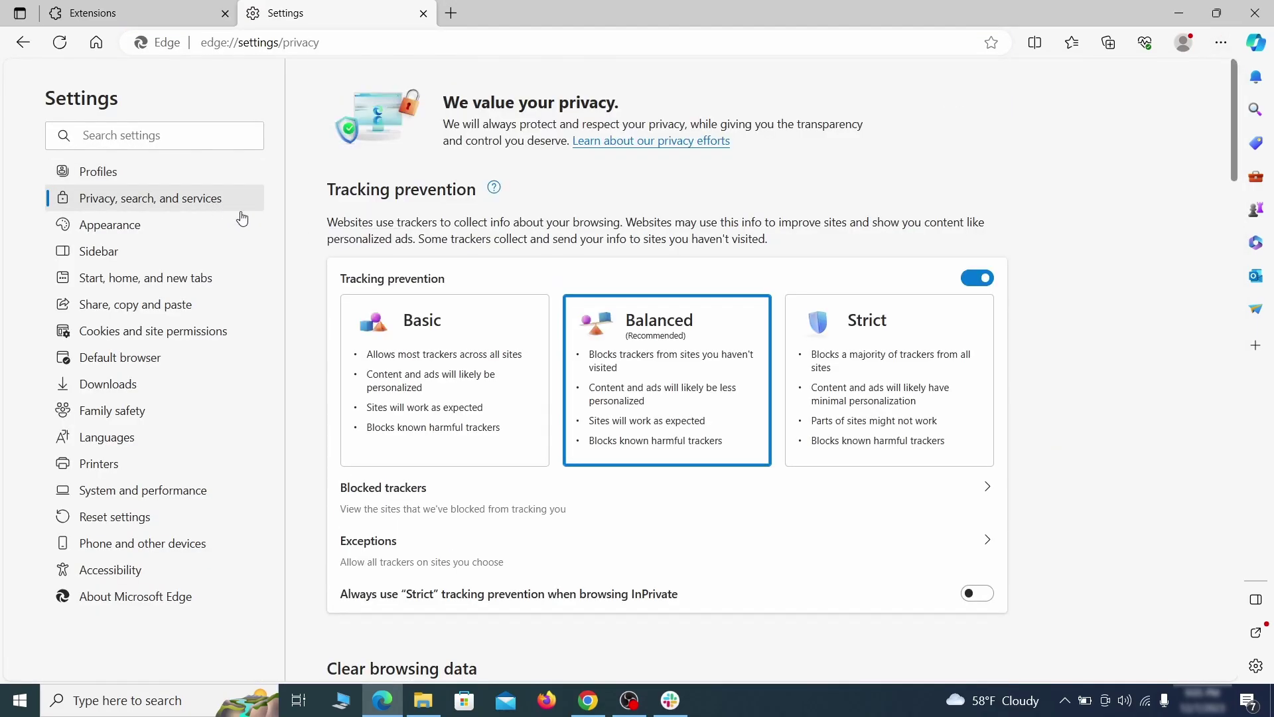
scroll(691, 406, "down", 4)
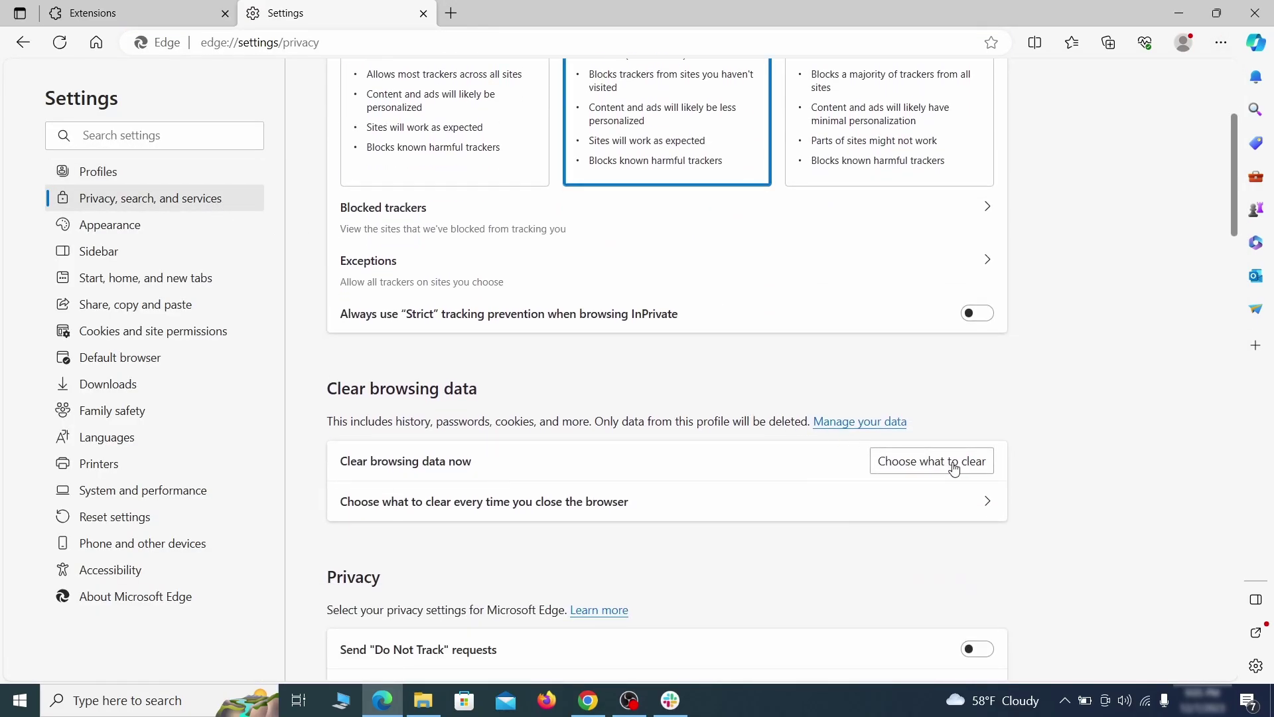
left_click(950, 461)
scroll(521, 380, "down", 5)
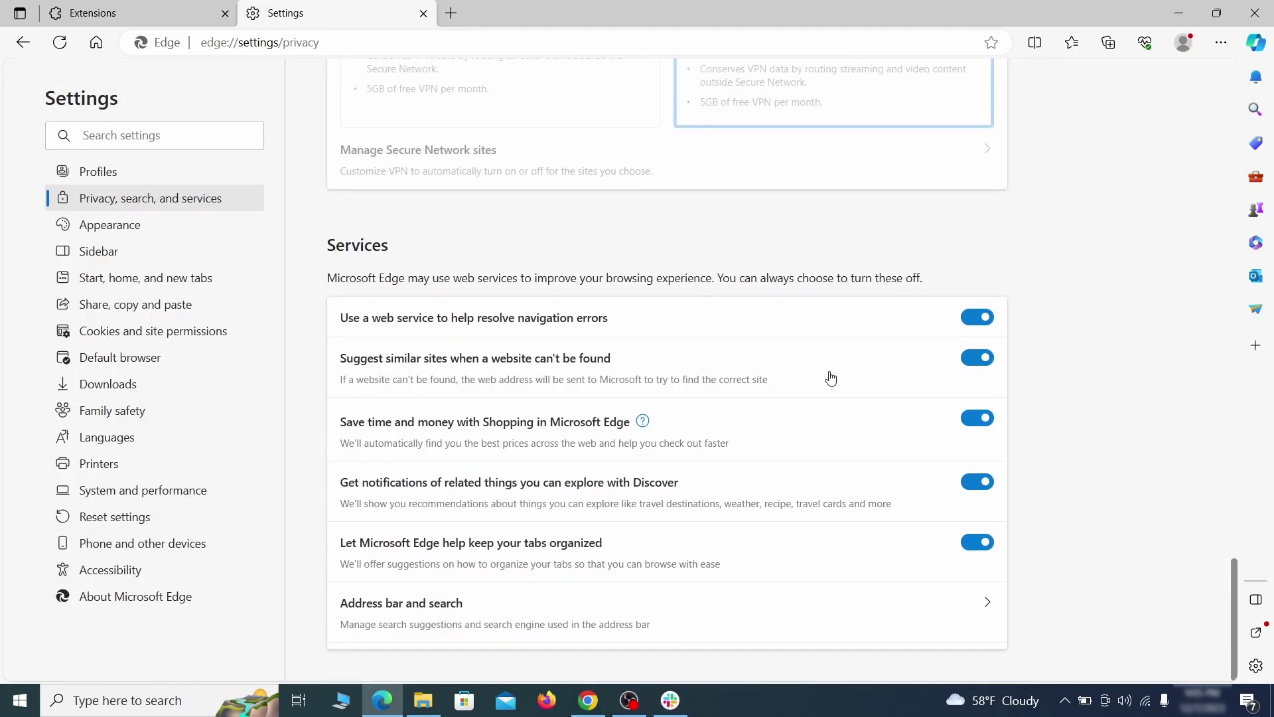
left_click(727, 628)
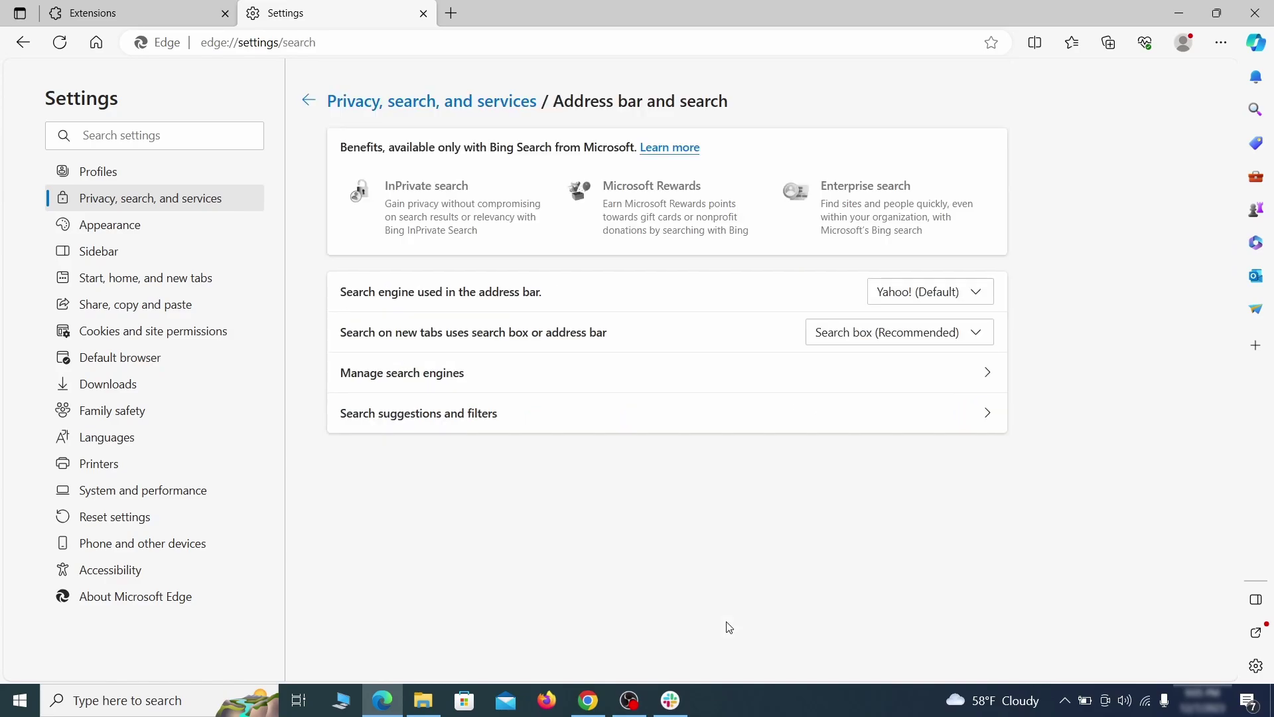
- Set Google as Edge's address bar search engine and remove the ExampleRougeURL.com engine
left_click(982, 295)
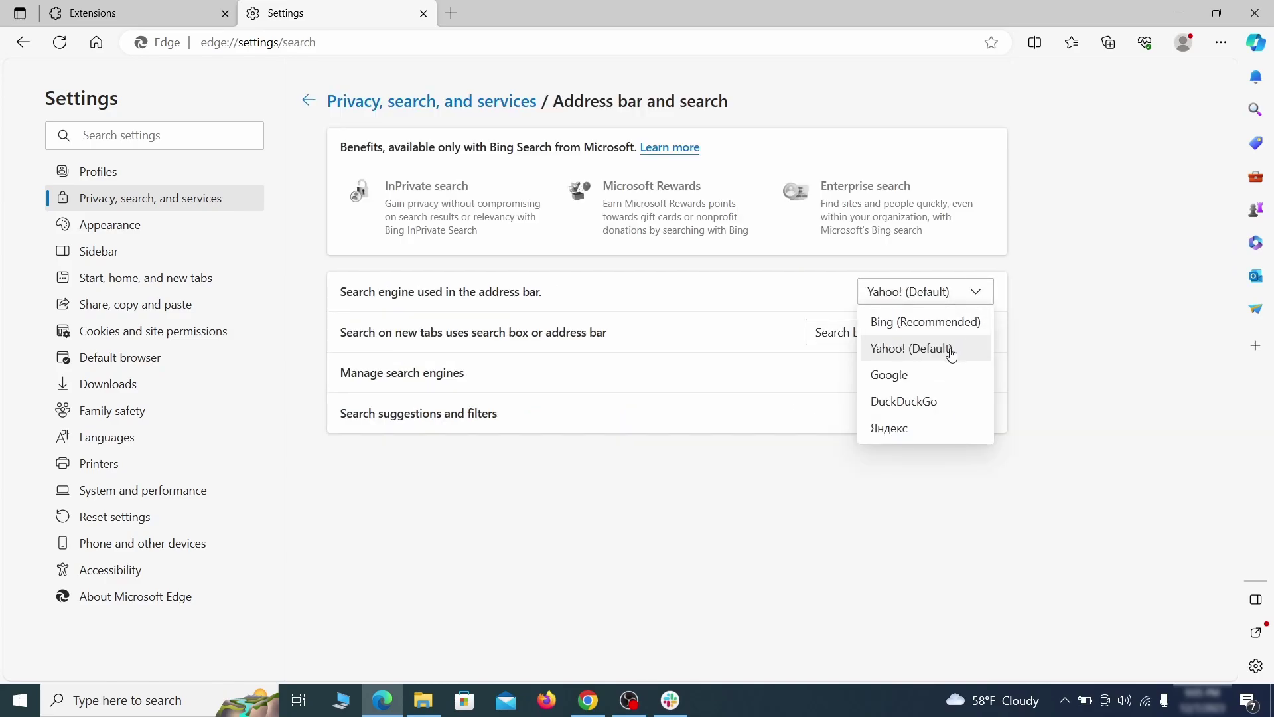
left_click(944, 370)
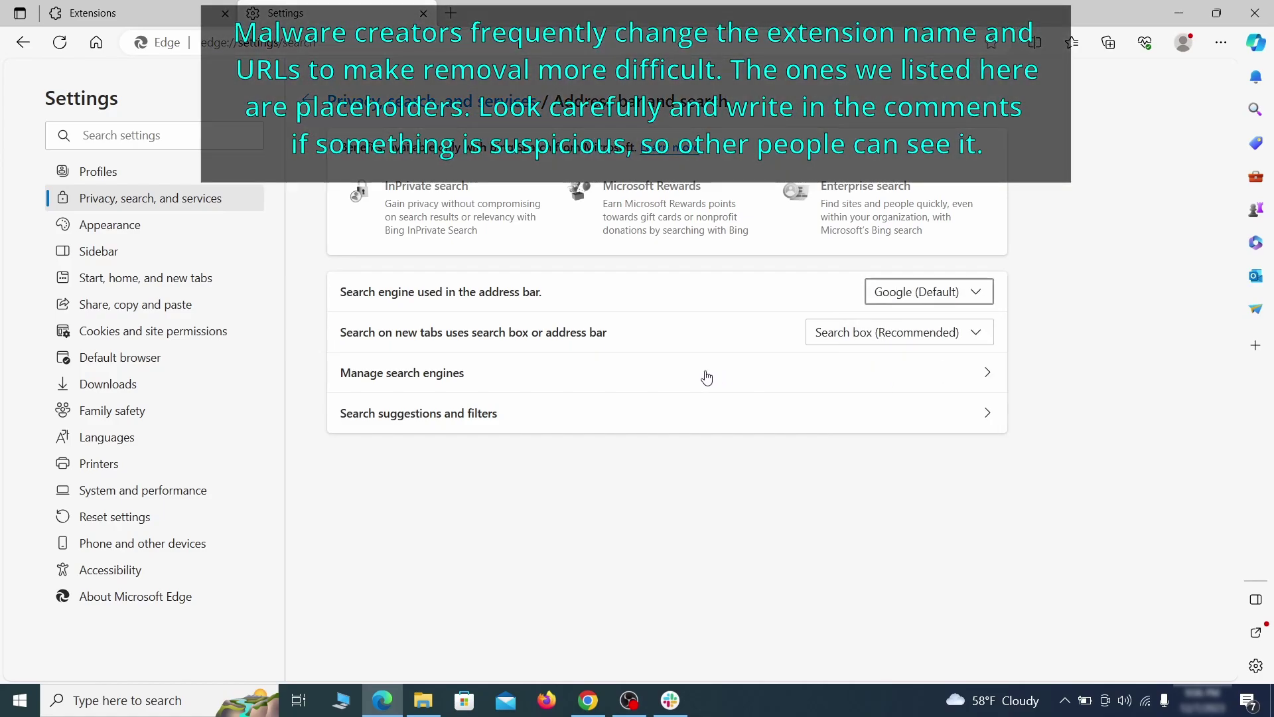
left_click(489, 383)
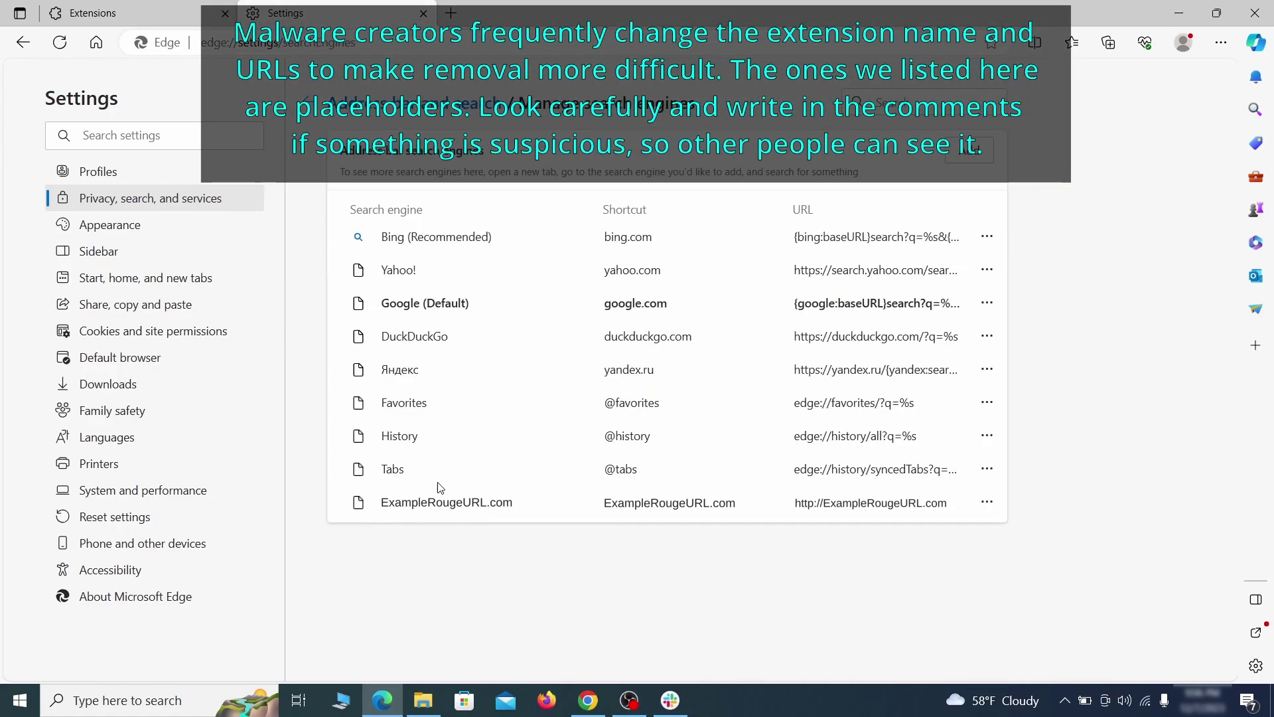
left_click(986, 502)
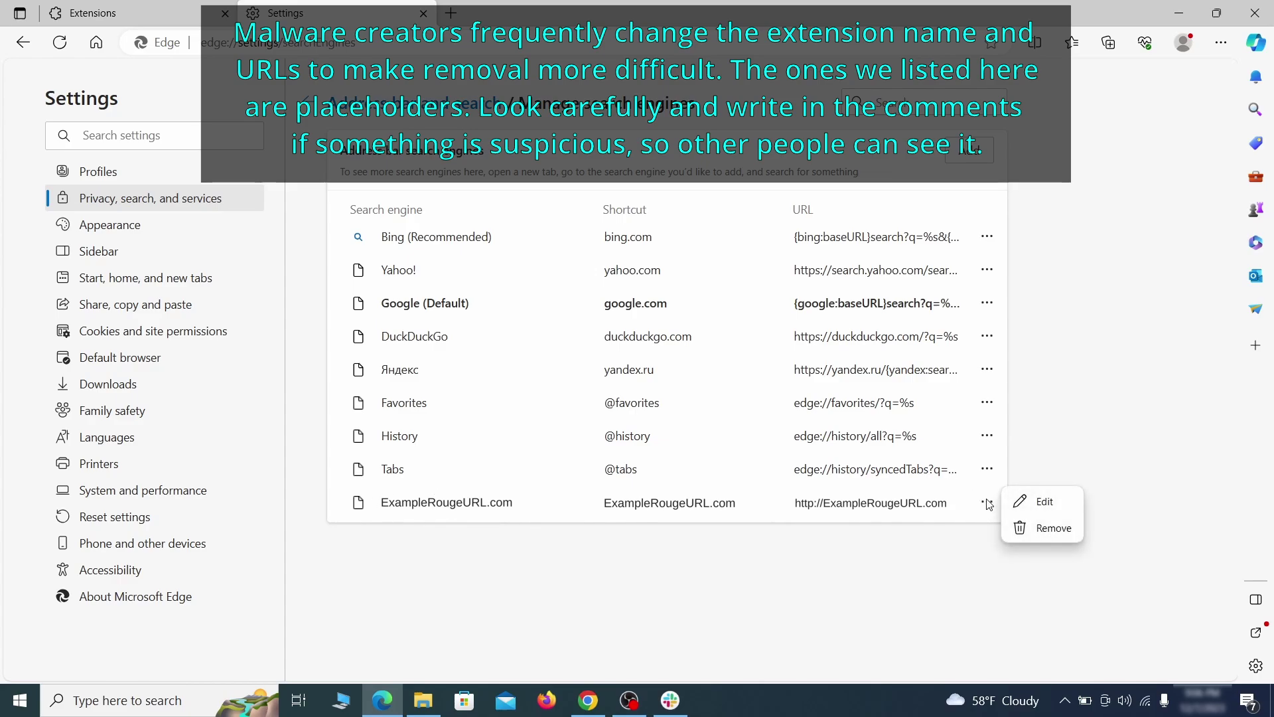
left_click(1054, 528)
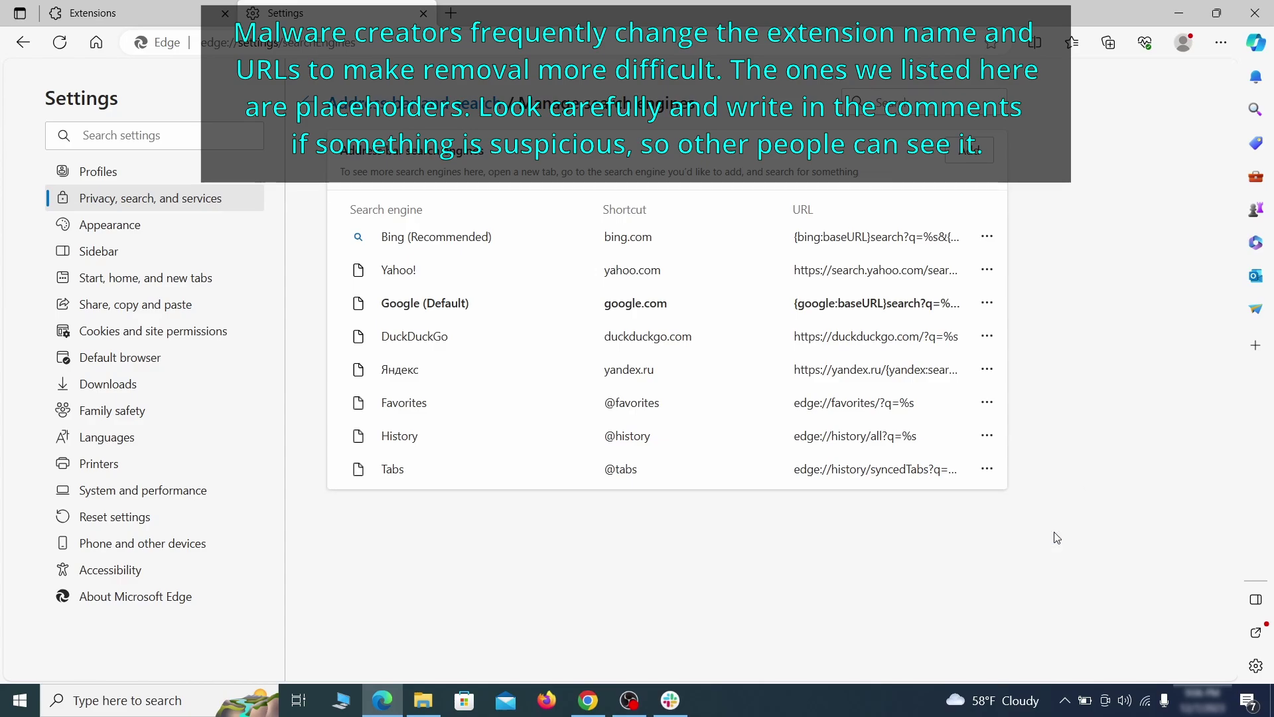
- Delete ExampleRougeURL.com from Edge's startup pages
left_click(160, 280)
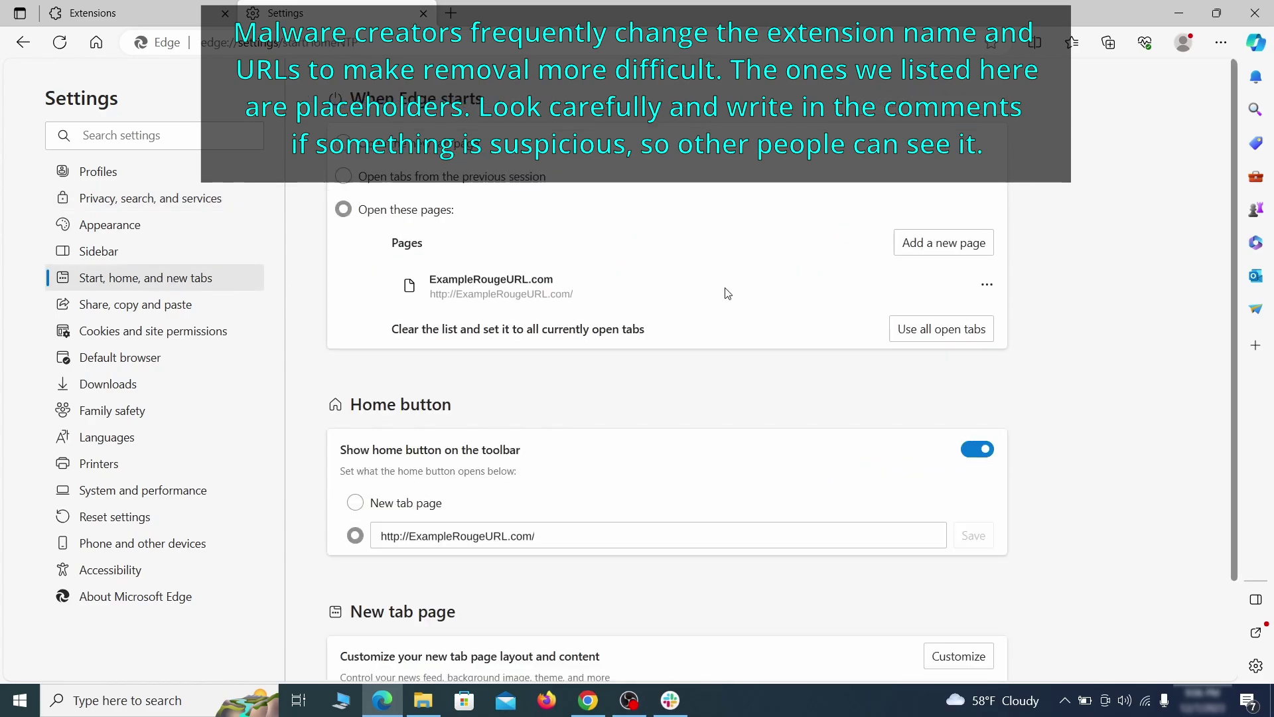
left_click(987, 284)
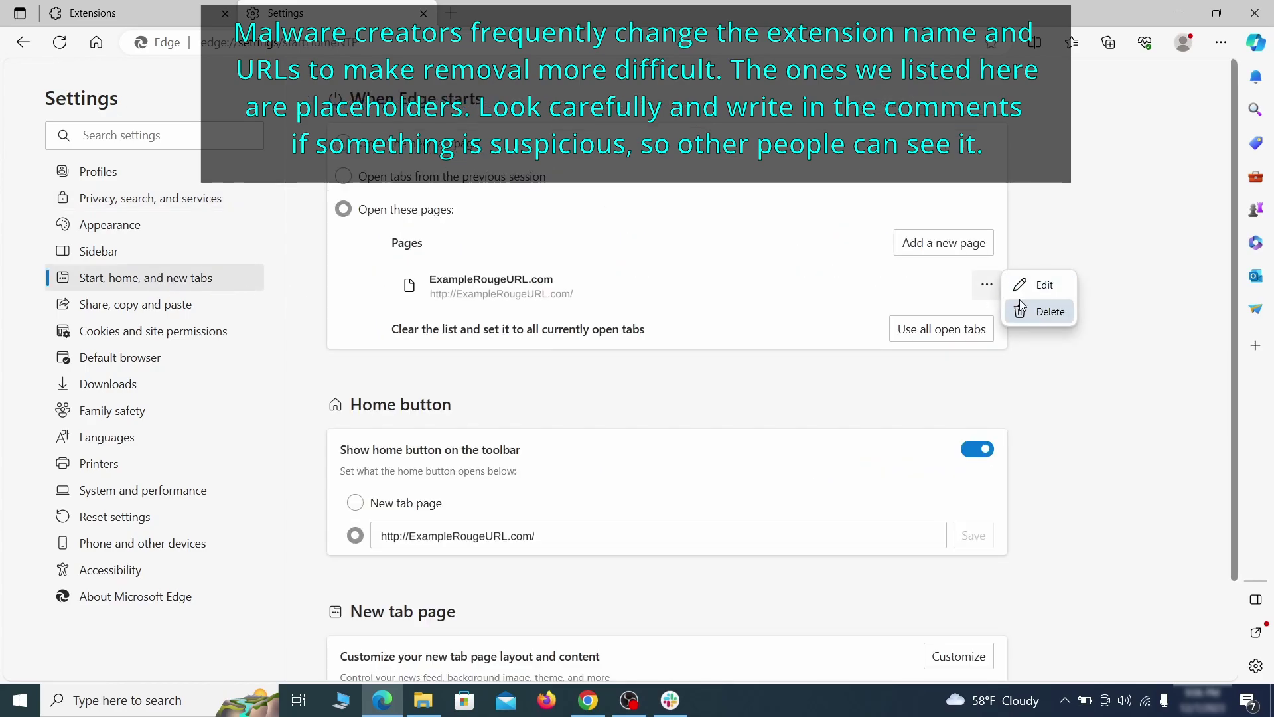
left_click(1039, 312)
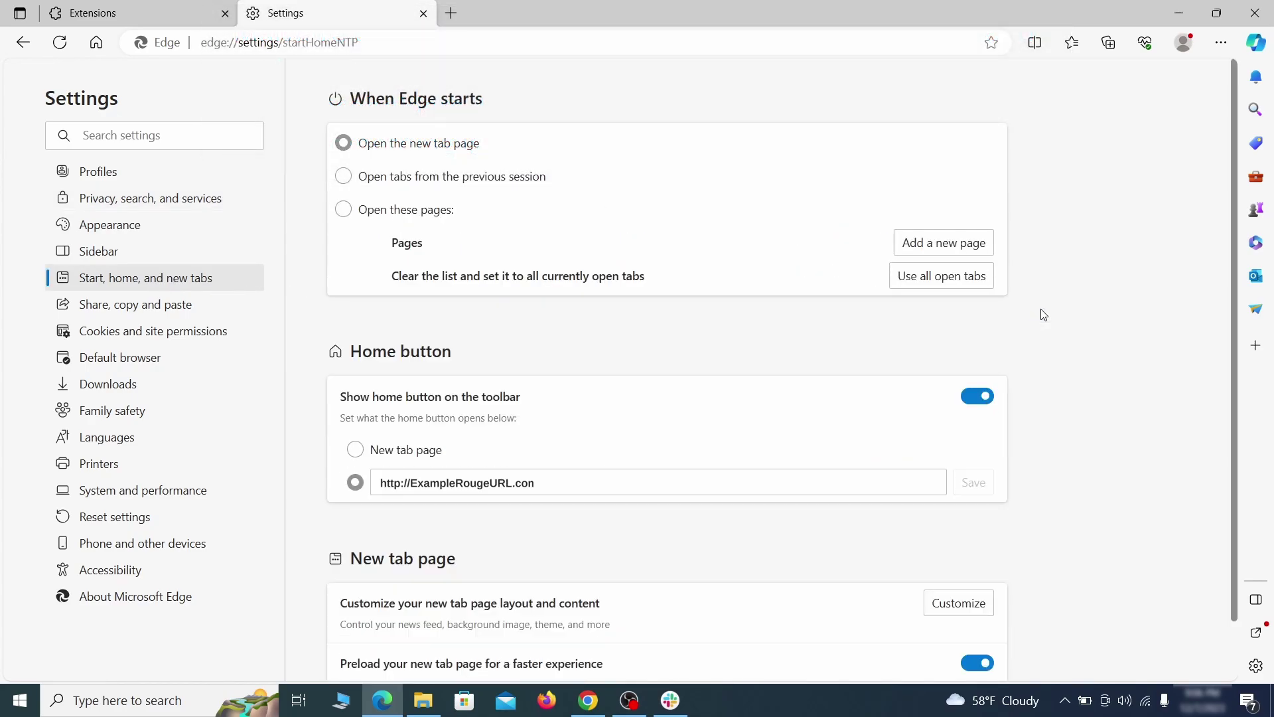
- Clear the home button's rogue address and set it to open the New tab page
left_click(557, 475)
key("ctrl+a")
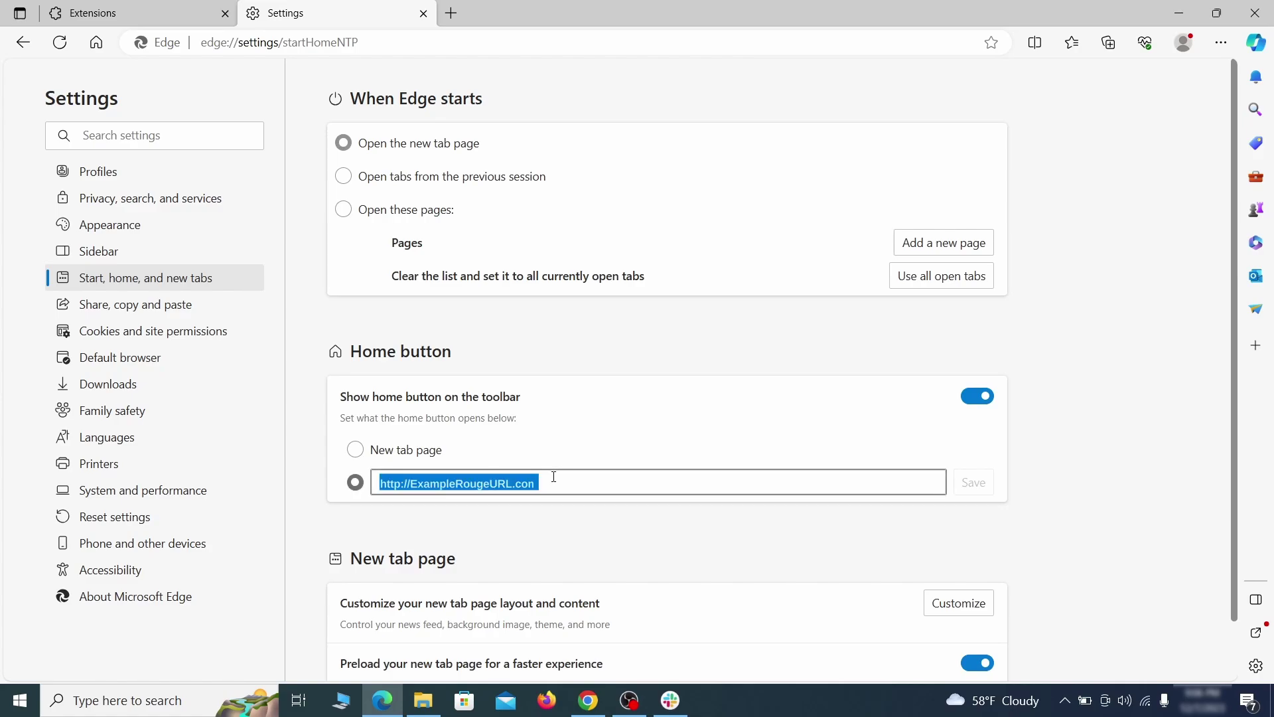
key("BackSpace")
left_click(355, 452)
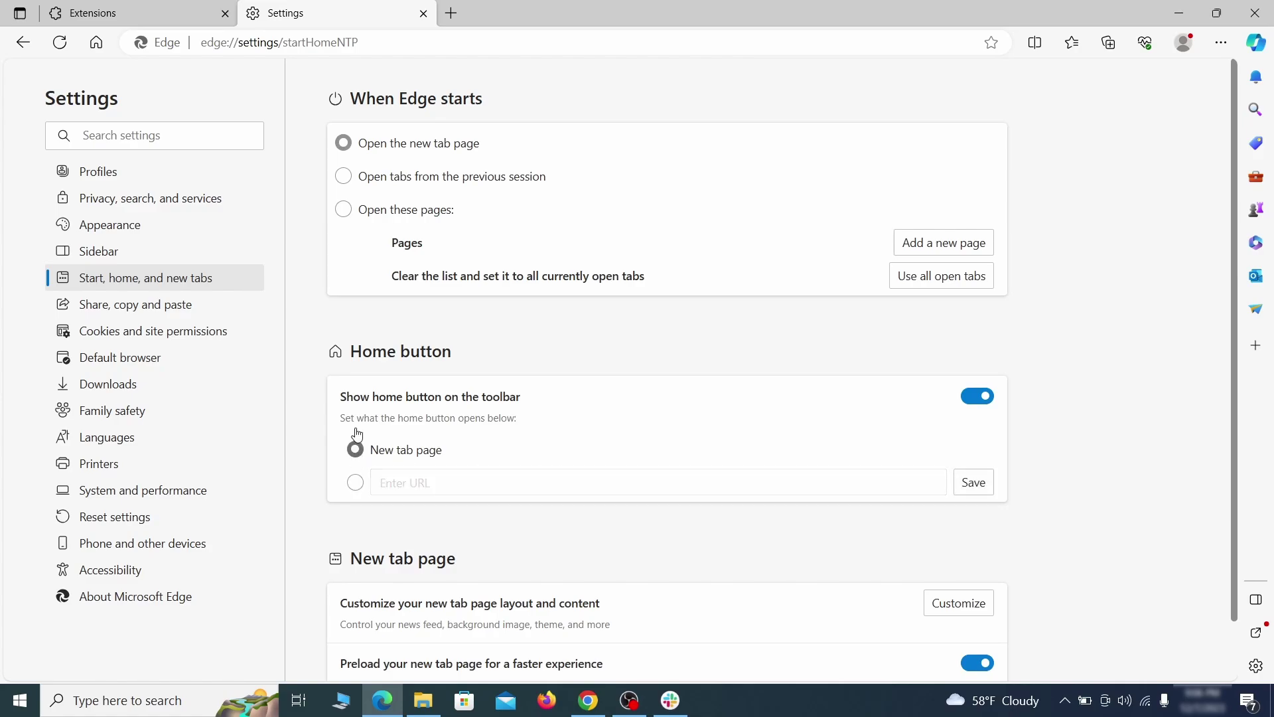
- Remove ExampleRougeURL.com from the Allow list in Edge's Notifications site permissions
left_click(343, 177)
left_click(235, 331)
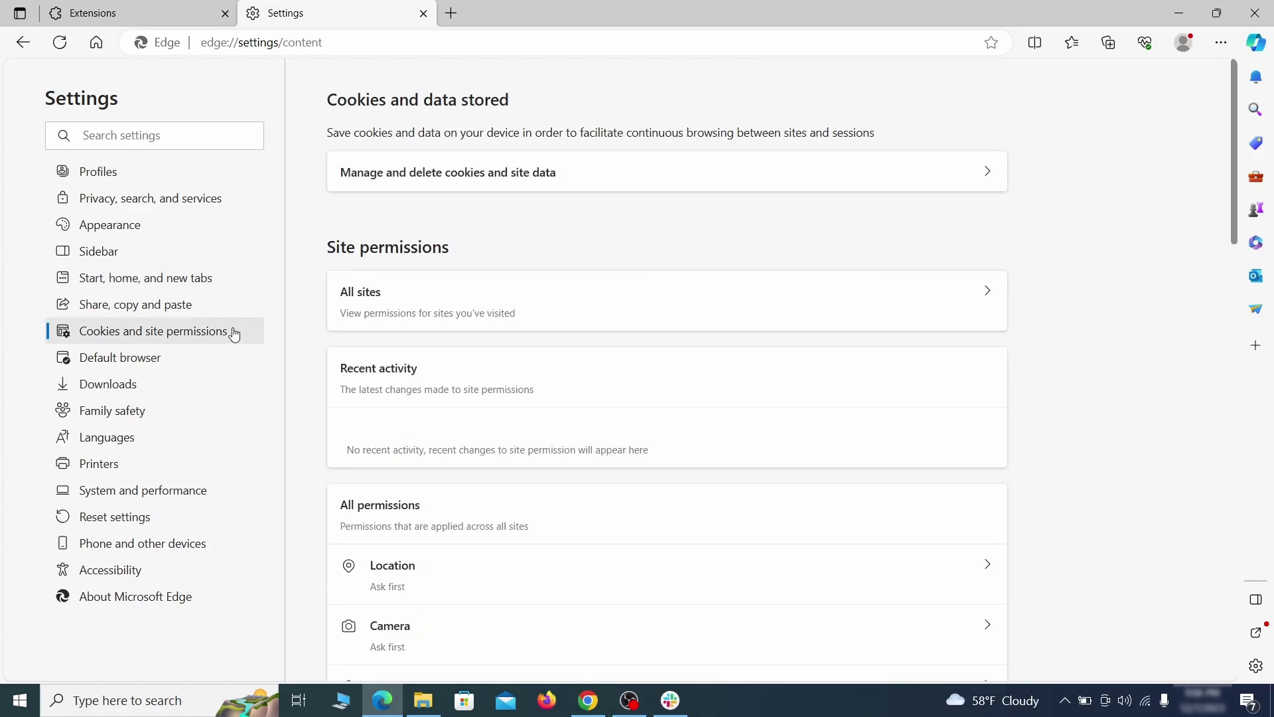
scroll(613, 344, "down", 5)
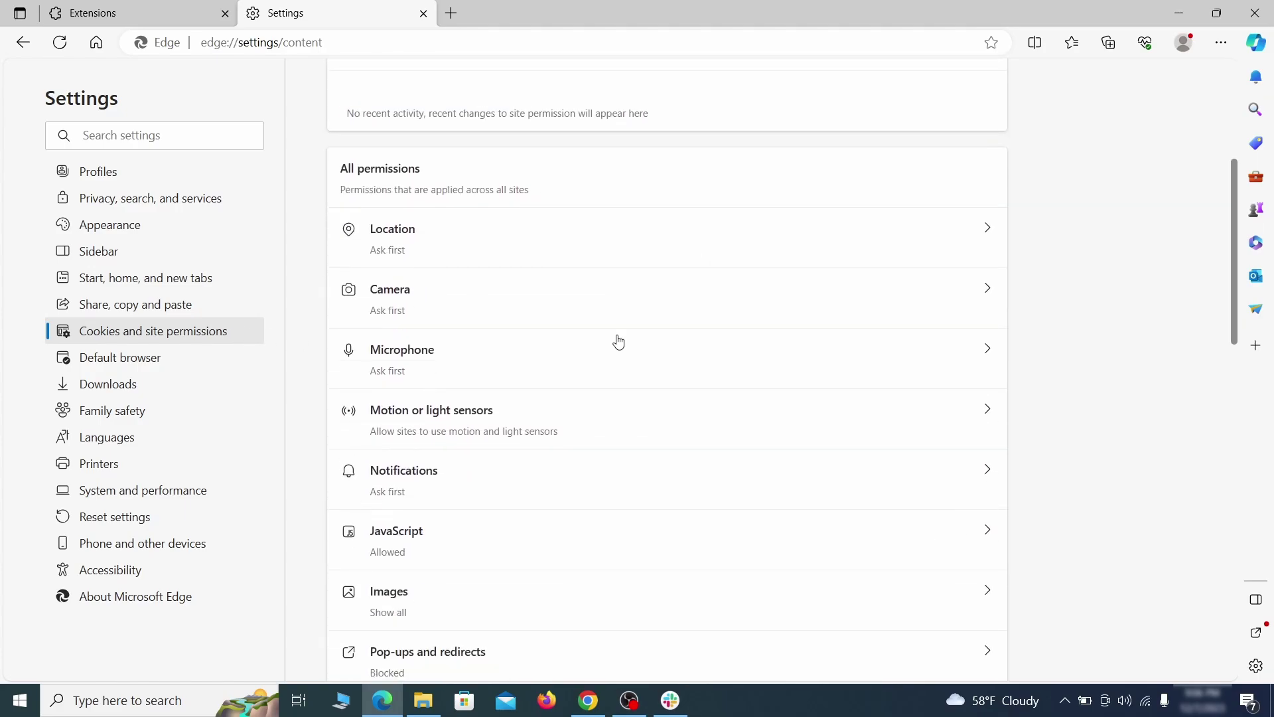
scroll(618, 341, "down", 1)
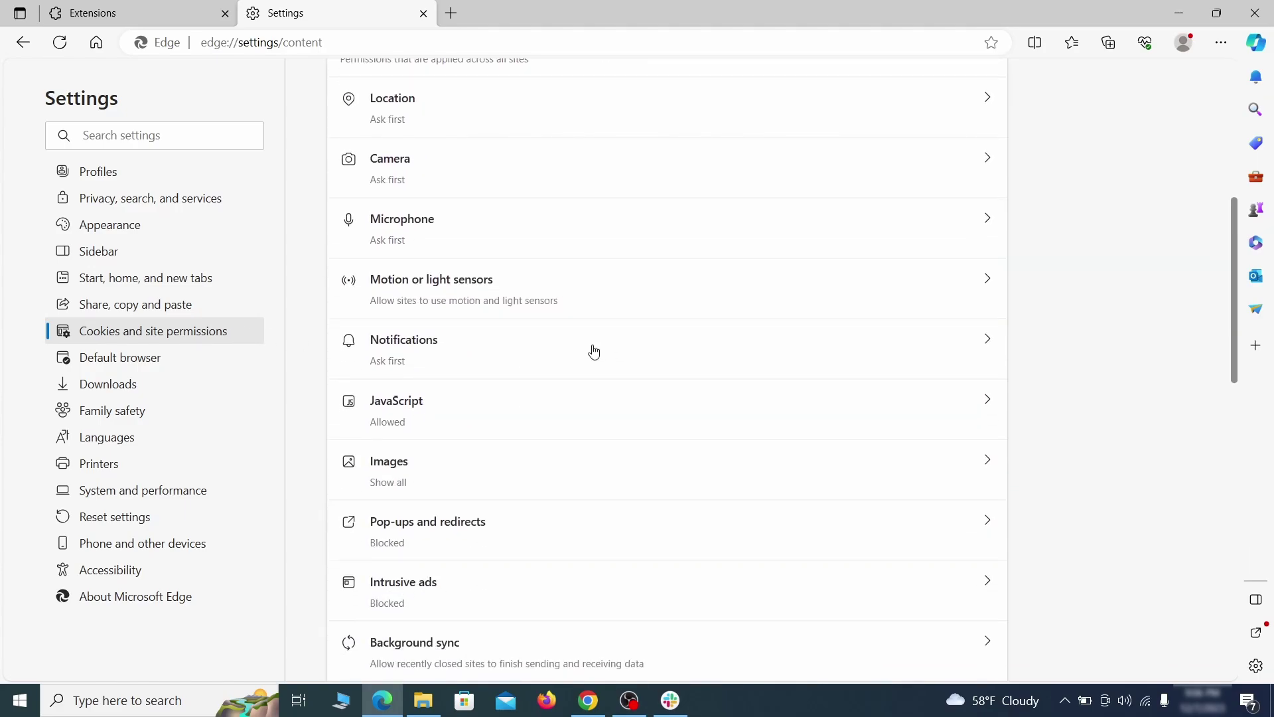
left_click(593, 353)
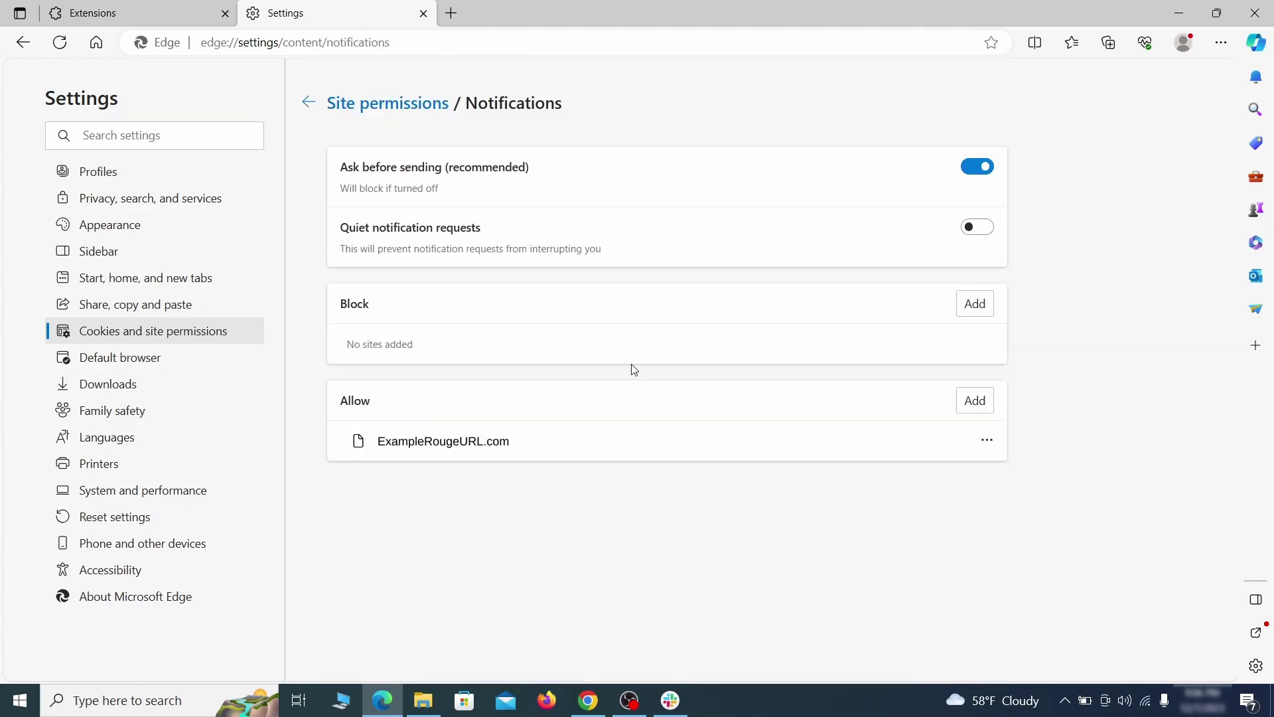
left_click(987, 440)
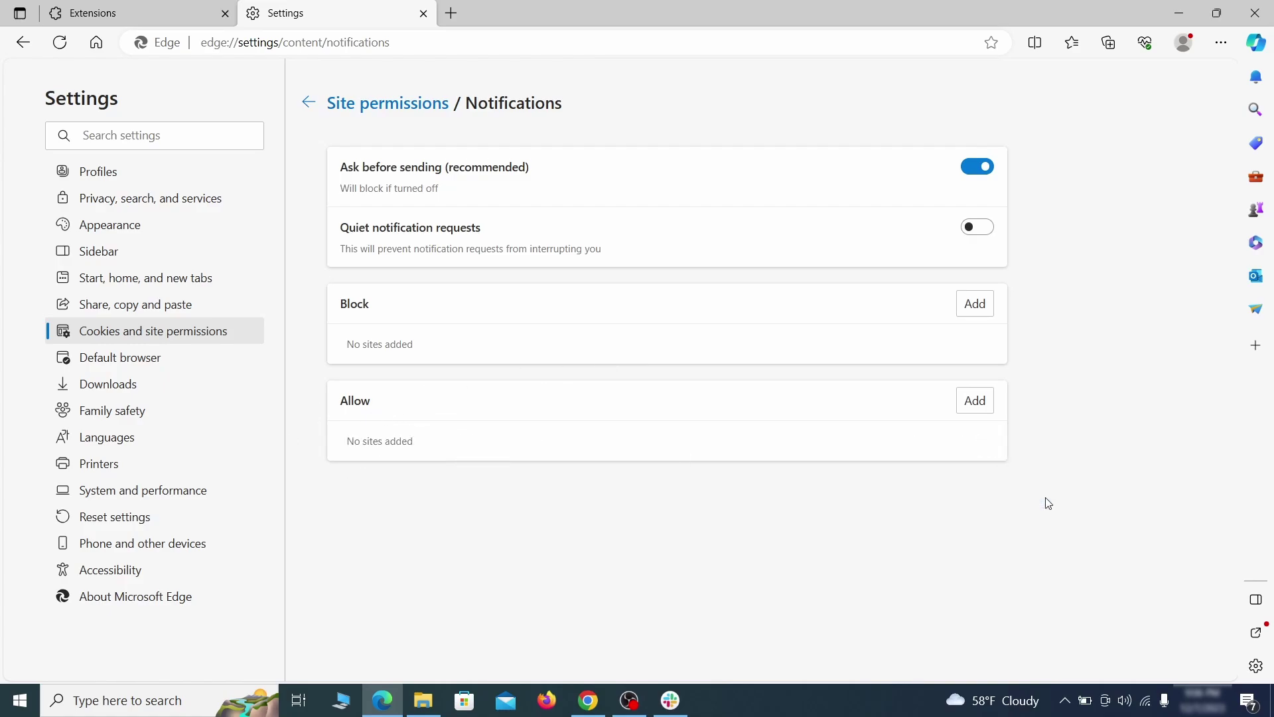